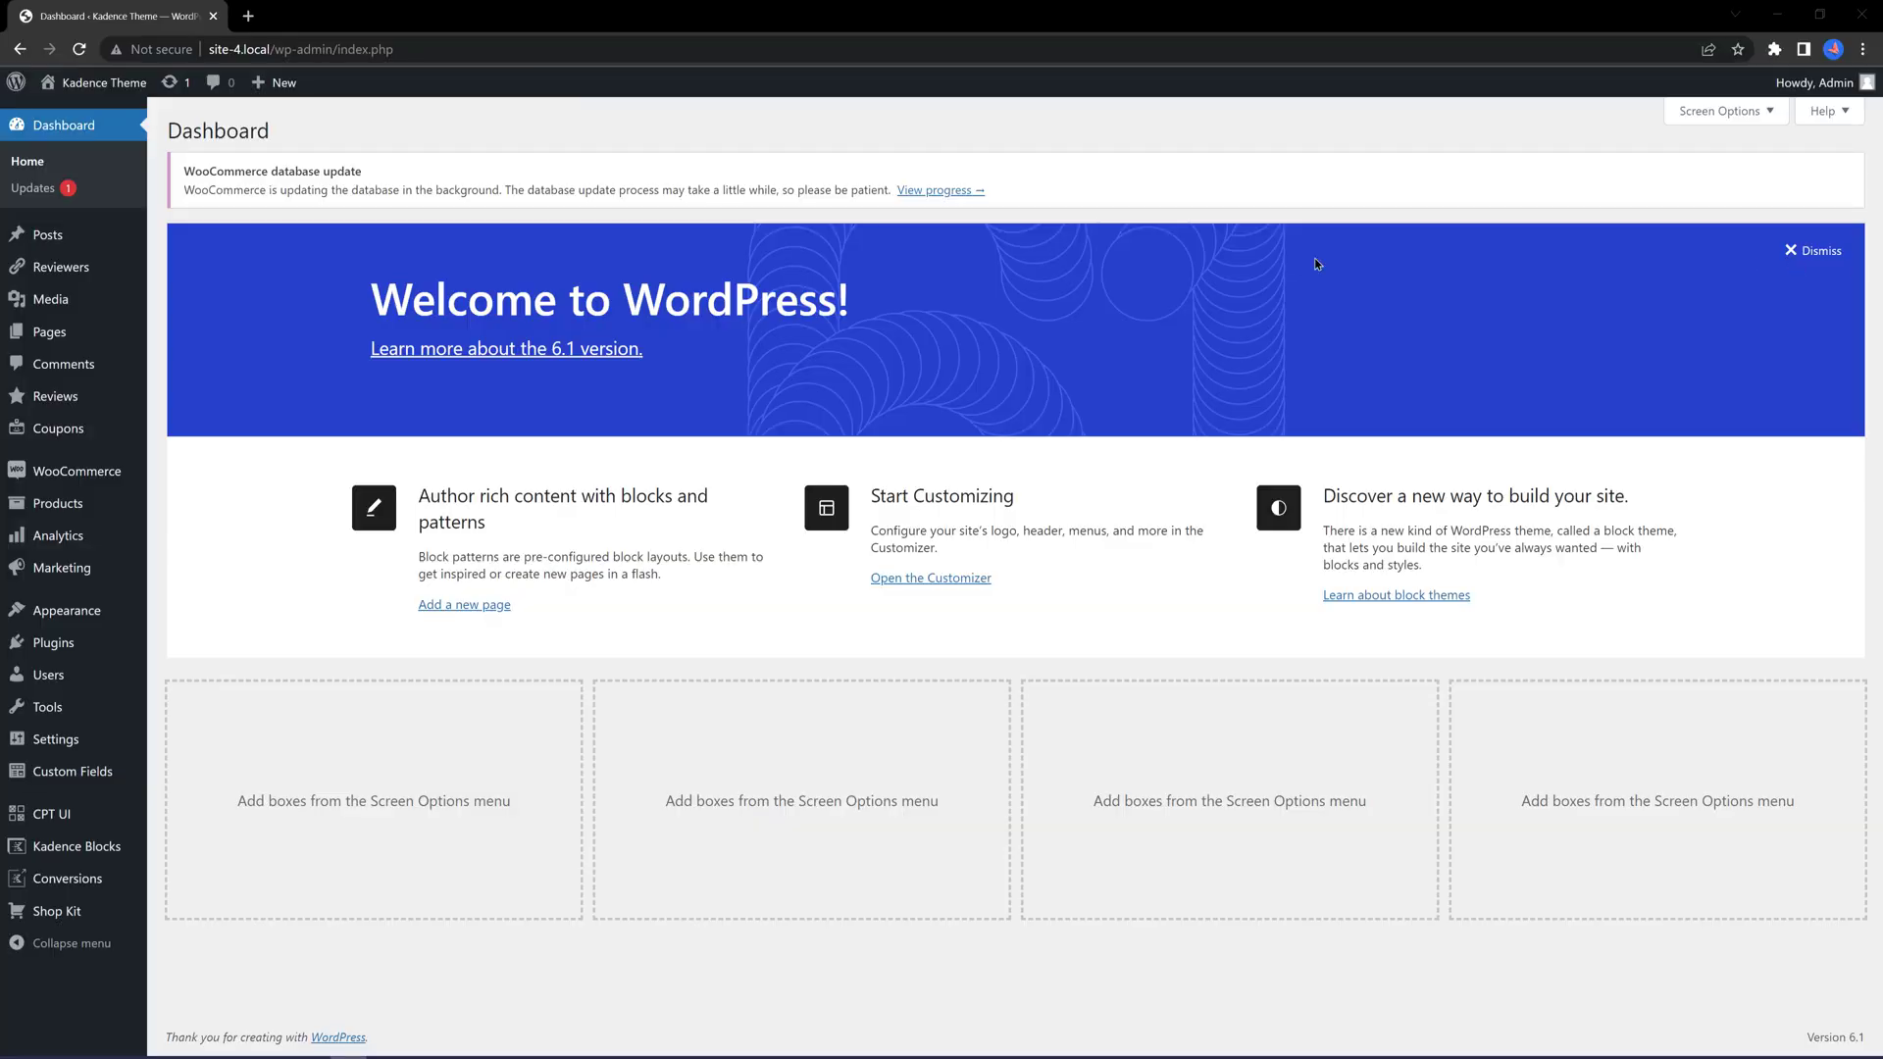
Open the All Products list, then go to the Kadence theme dashboard
mouse_move(73, 505)
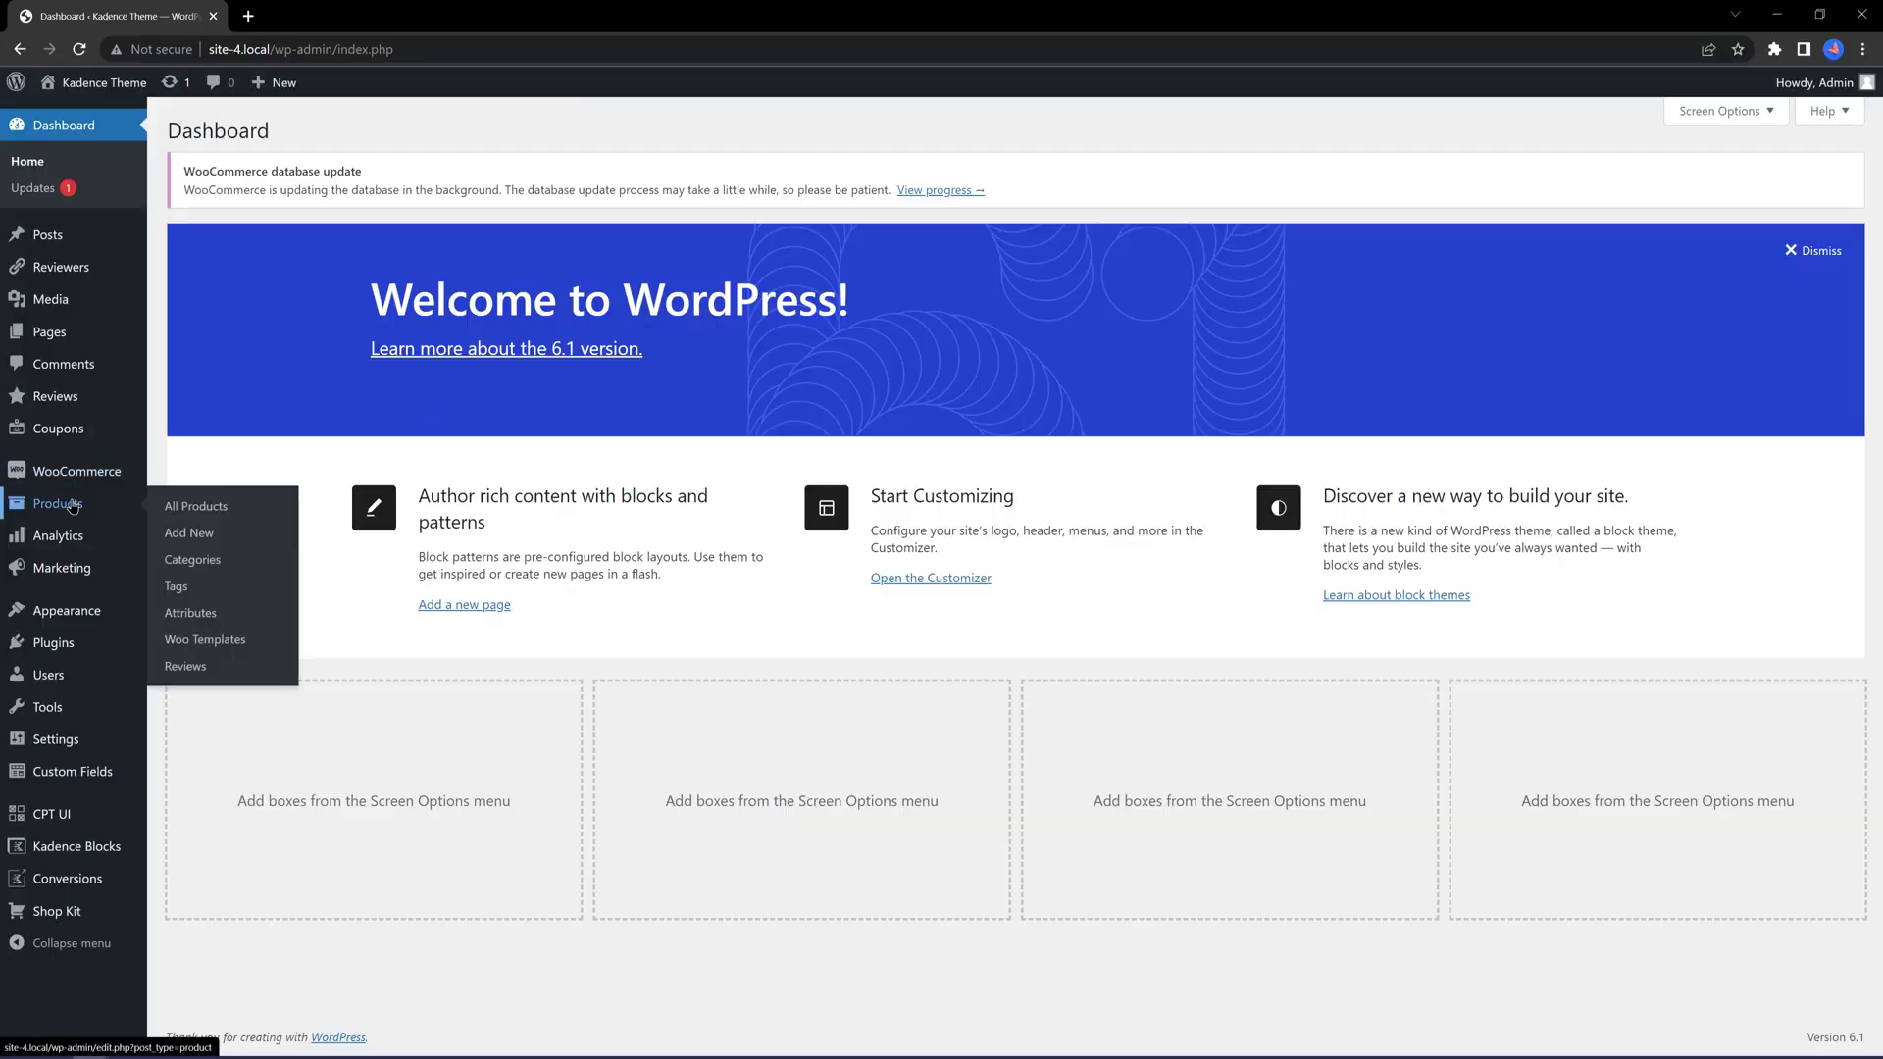
click(187, 512)
scroll(598, 536, down, 3)
scroll(594, 540, up, 3)
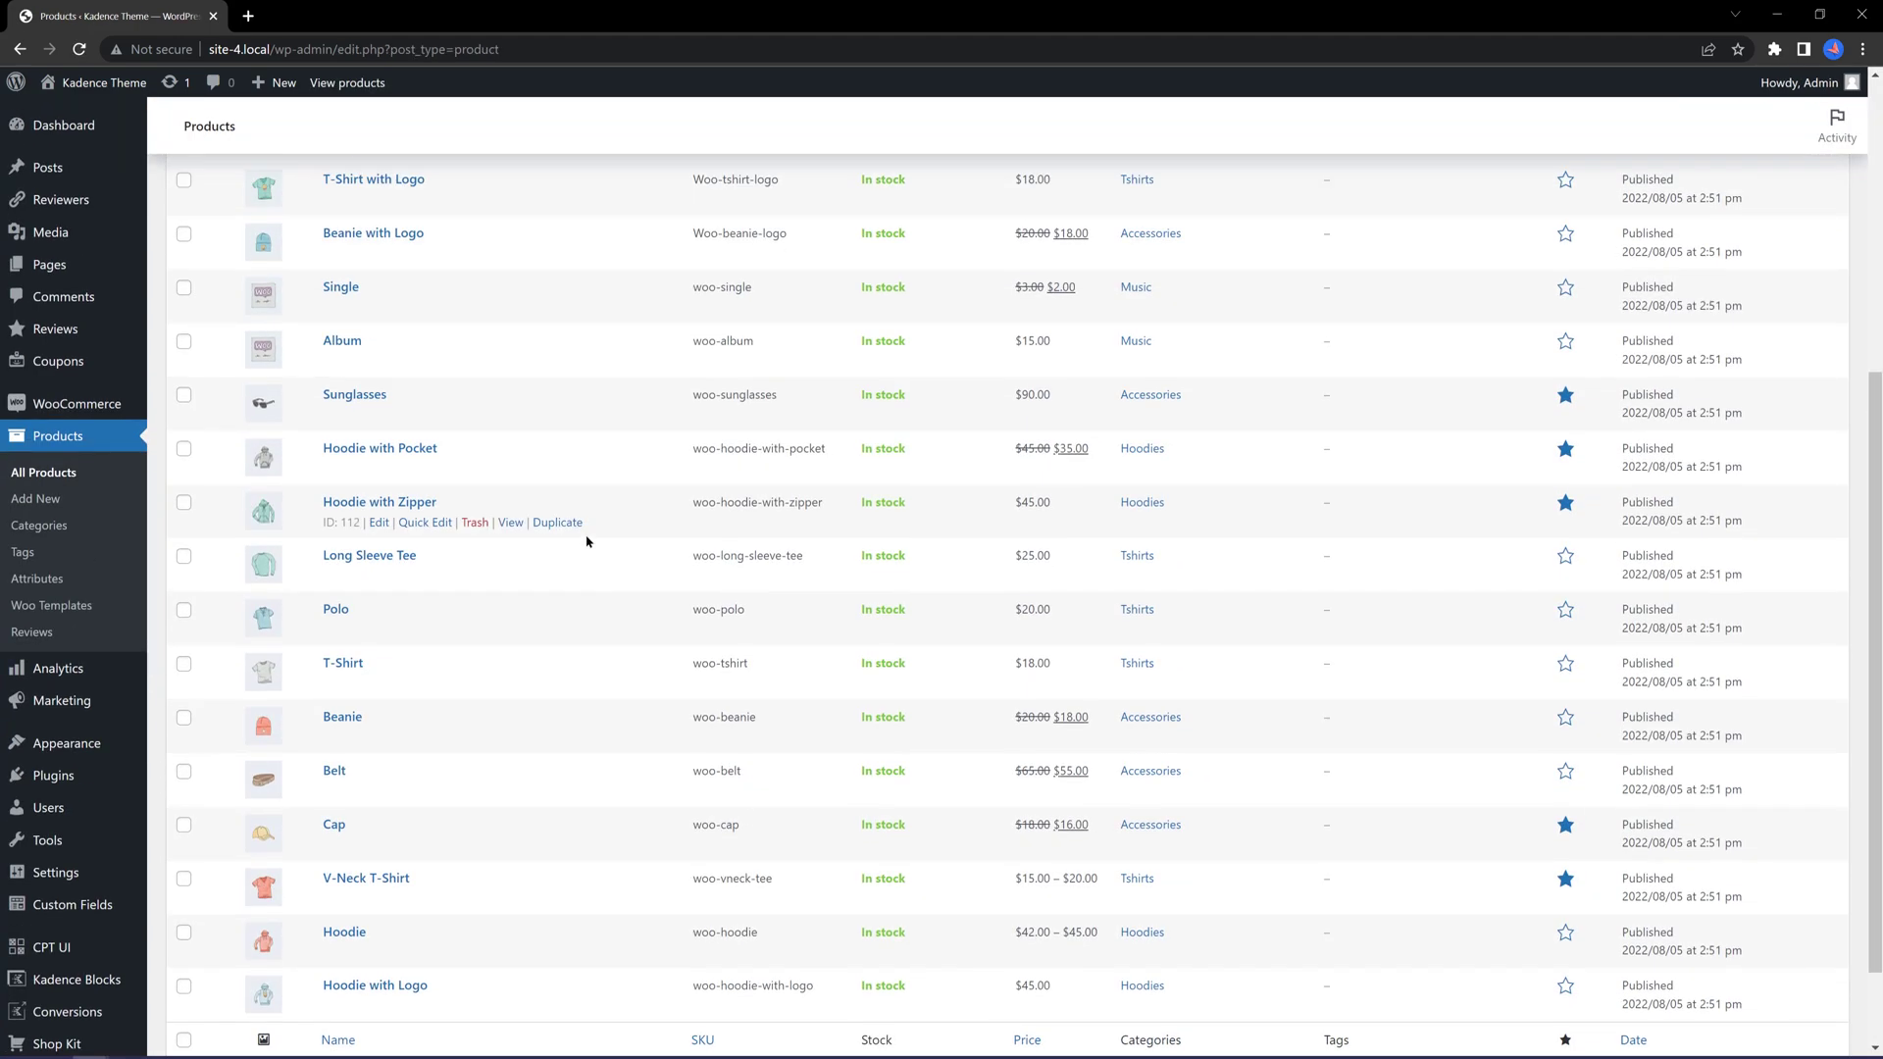
mouse_move(98, 743)
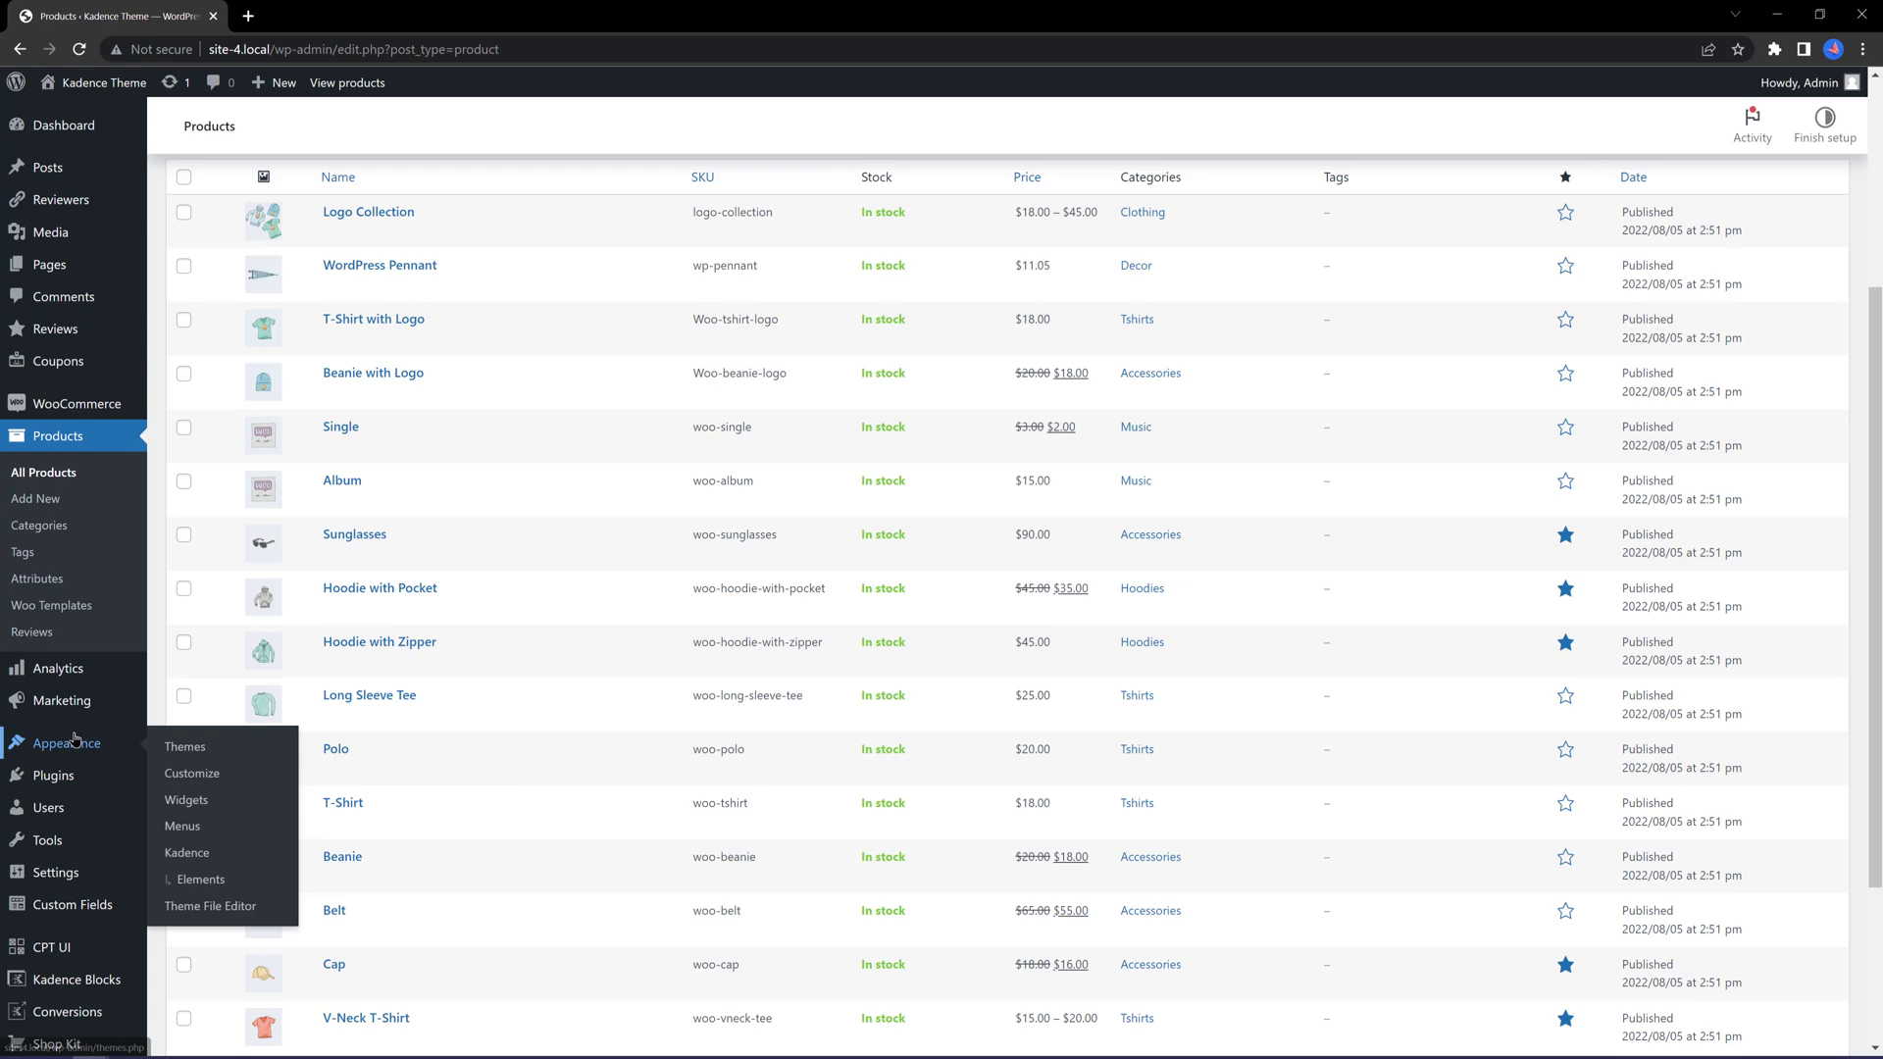
click(201, 881)
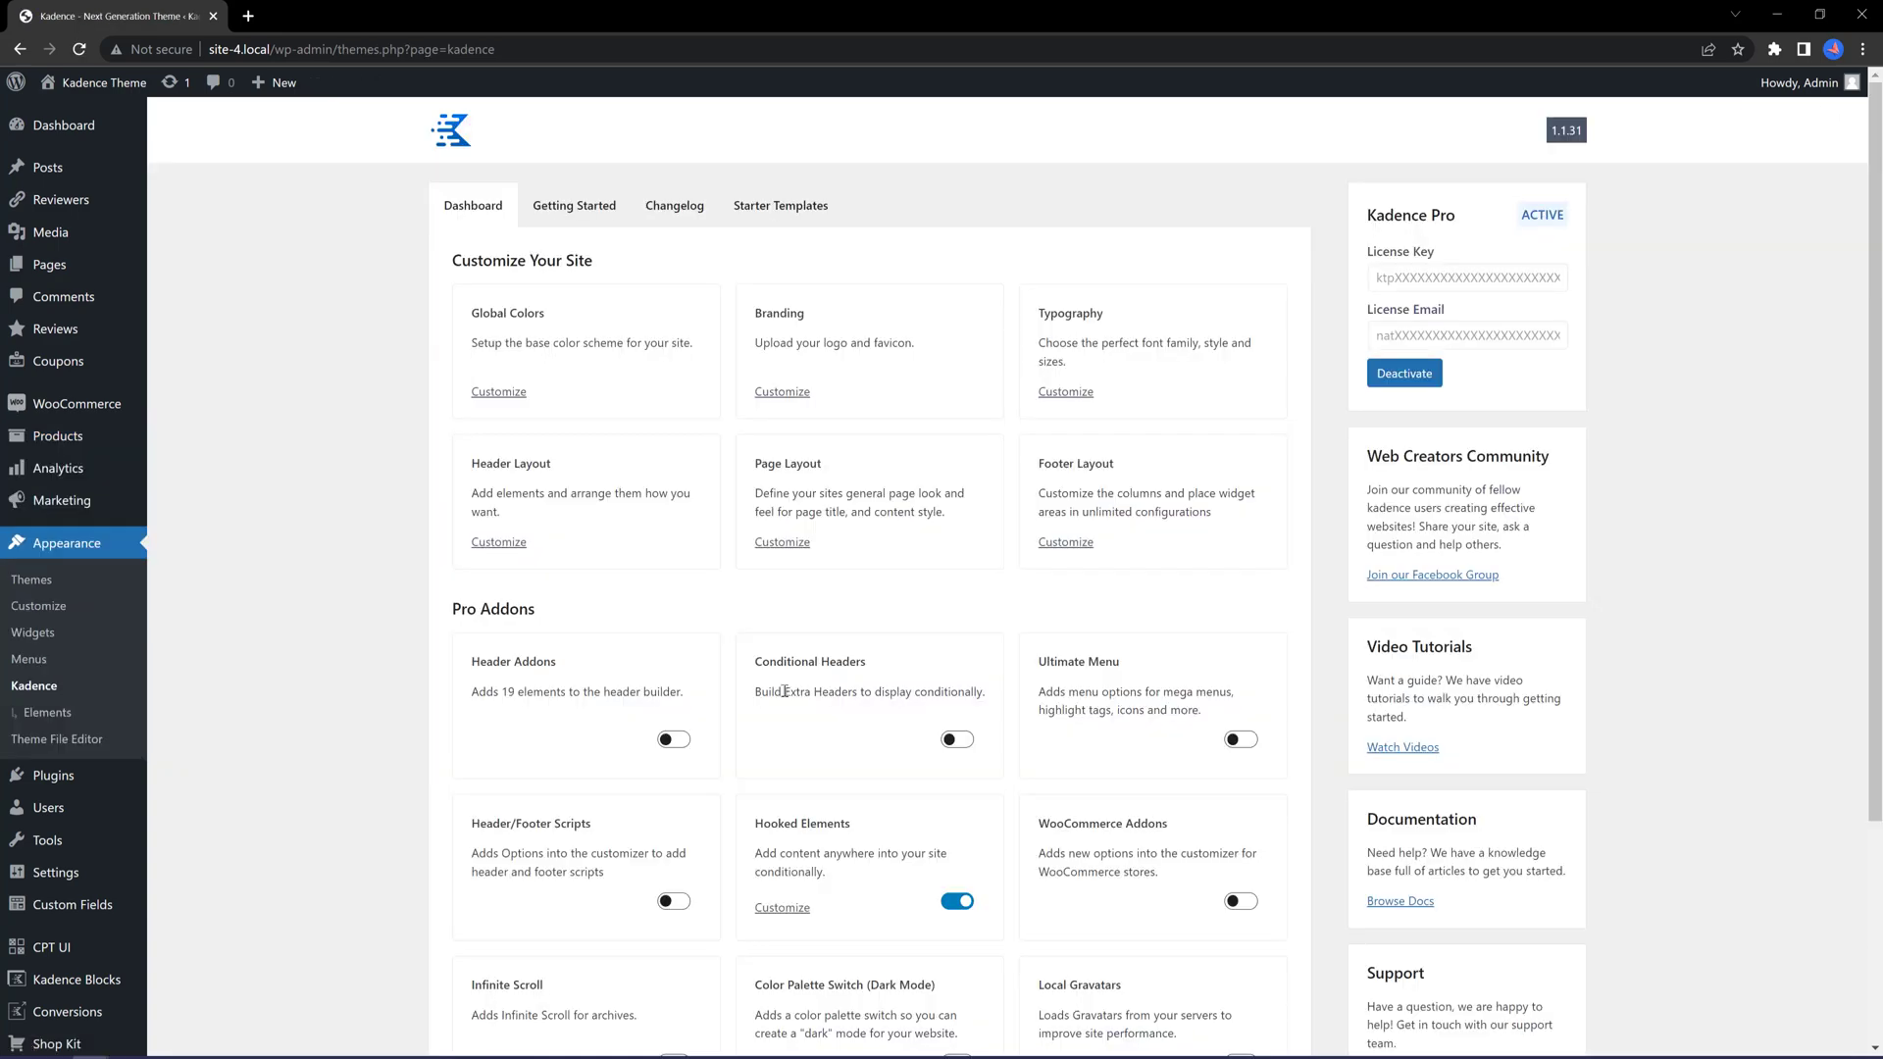
Scroll the Kadence dashboard toward the Elements list of Testing, Grid and Coupon Details
scroll(799, 724, down, 3)
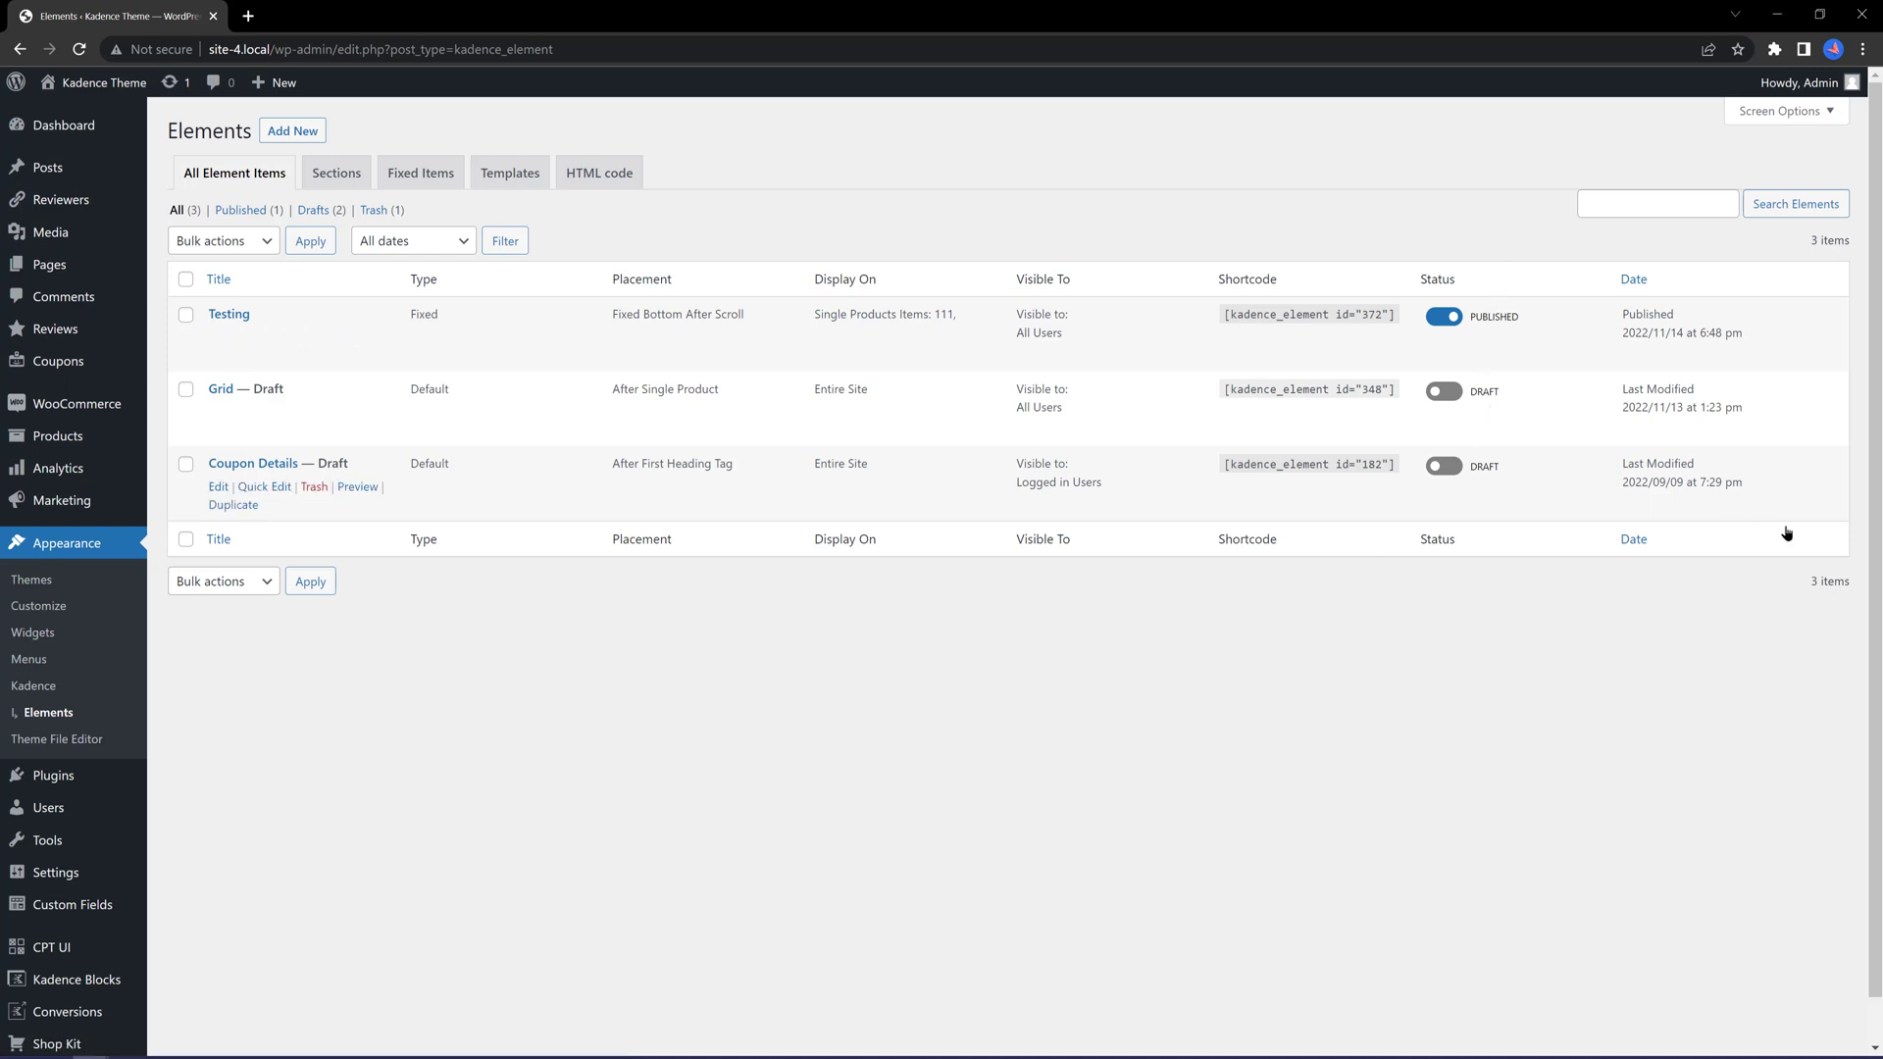
Add a new Kadence element so the Element Setup dialog appears
click(292, 130)
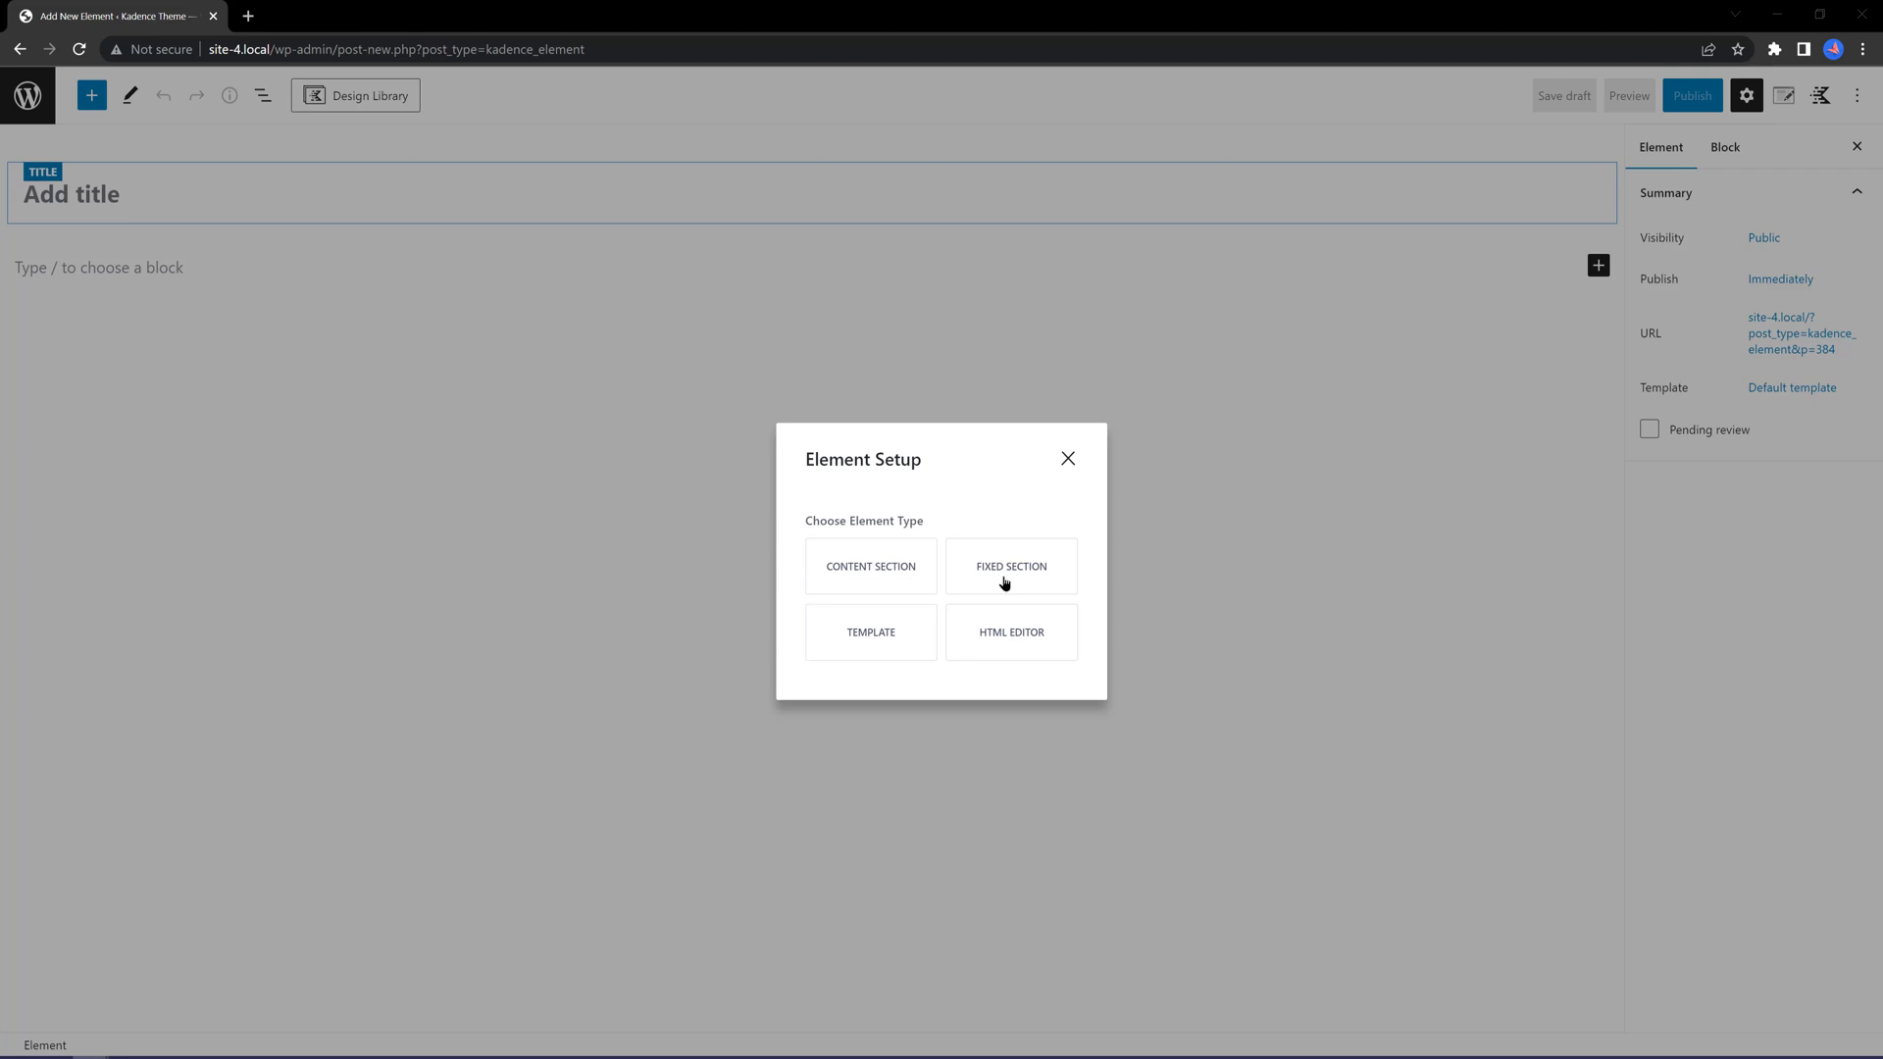
Make the new element a Fixed Section titled 'Whatsapp' and publish it
click(1004, 582)
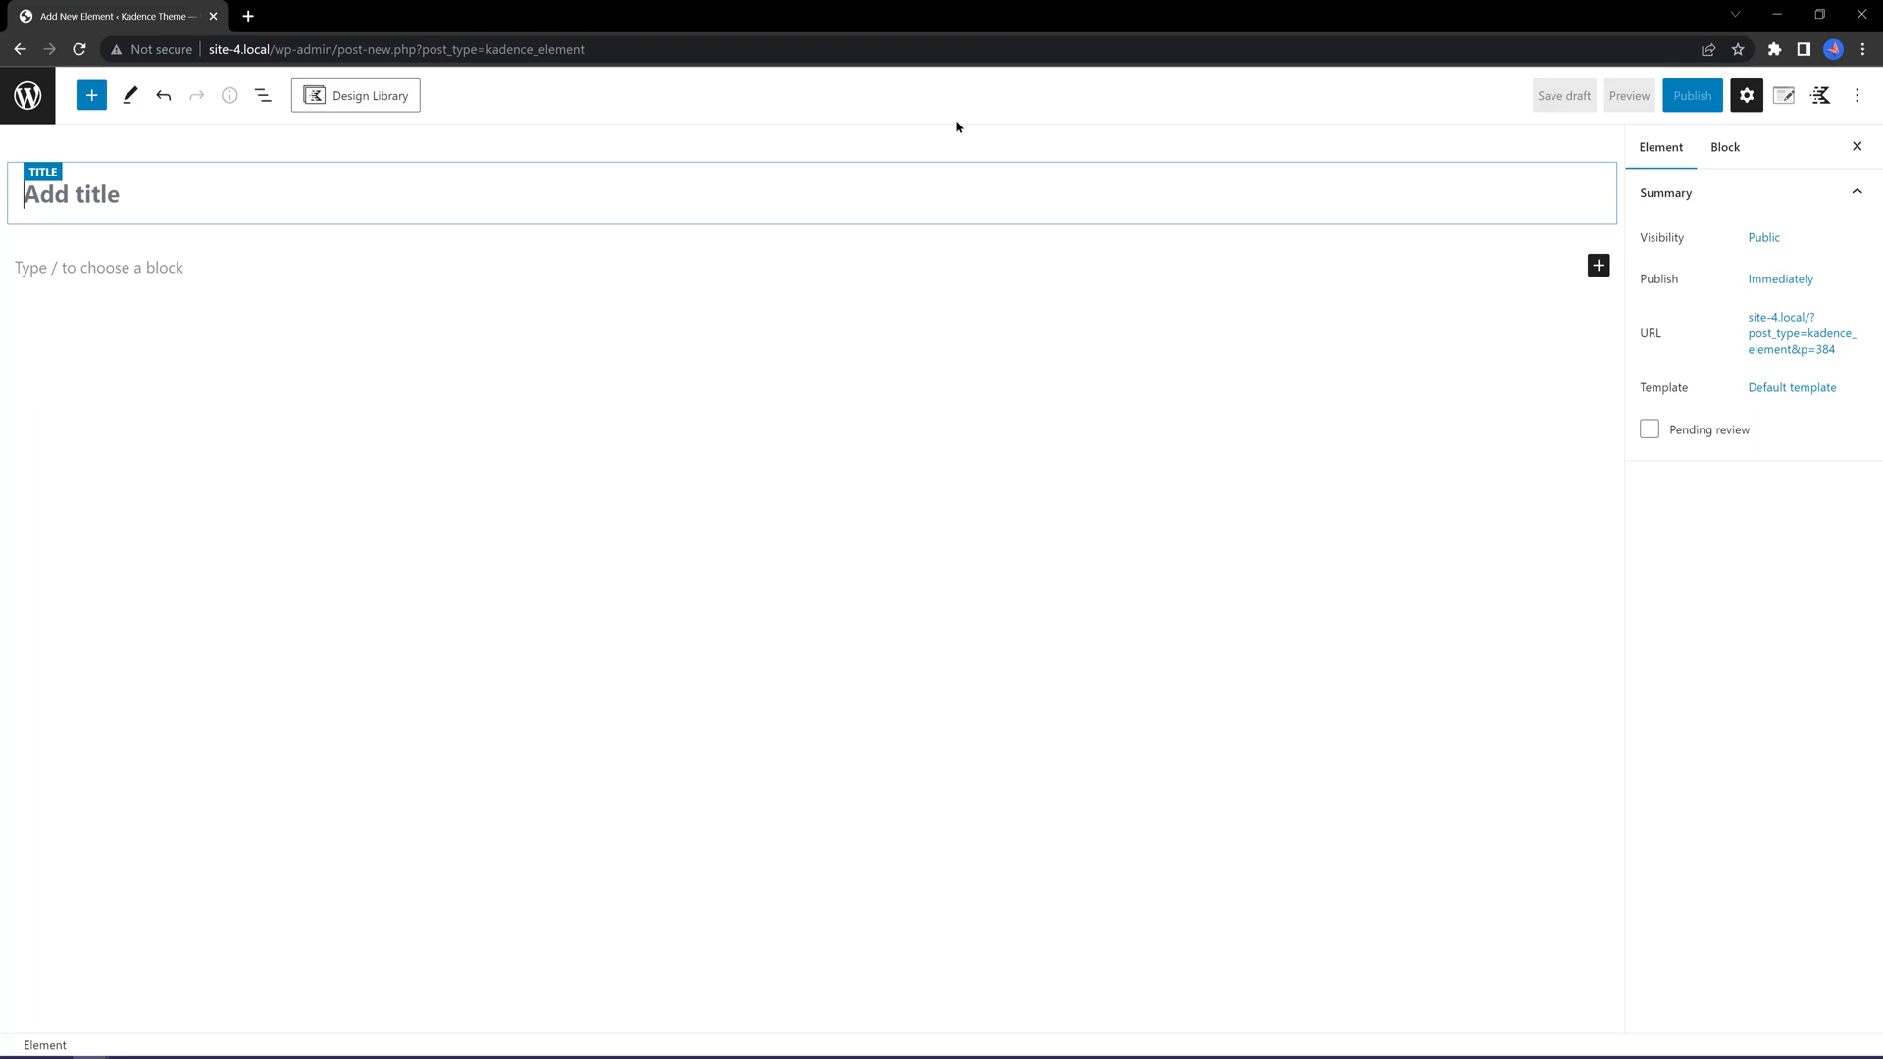
text(Whatsapp)
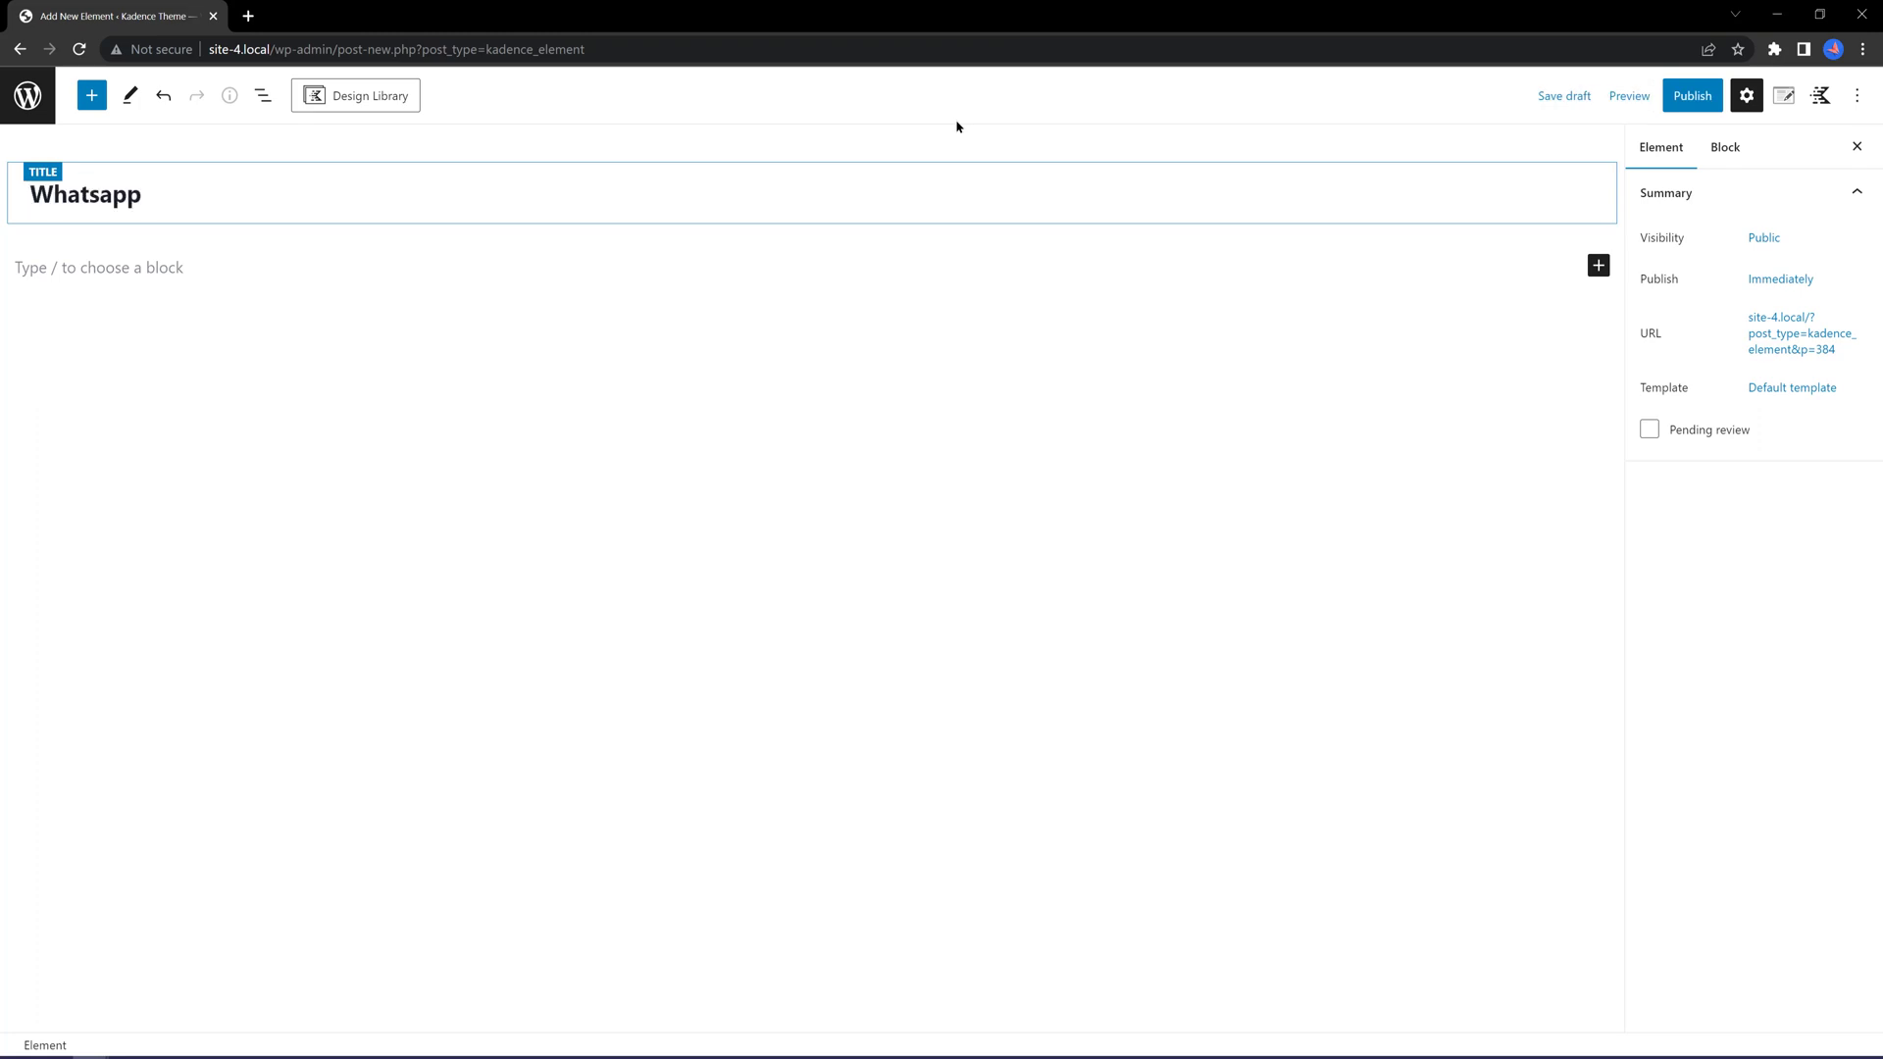
click(1692, 95)
click(1689, 94)
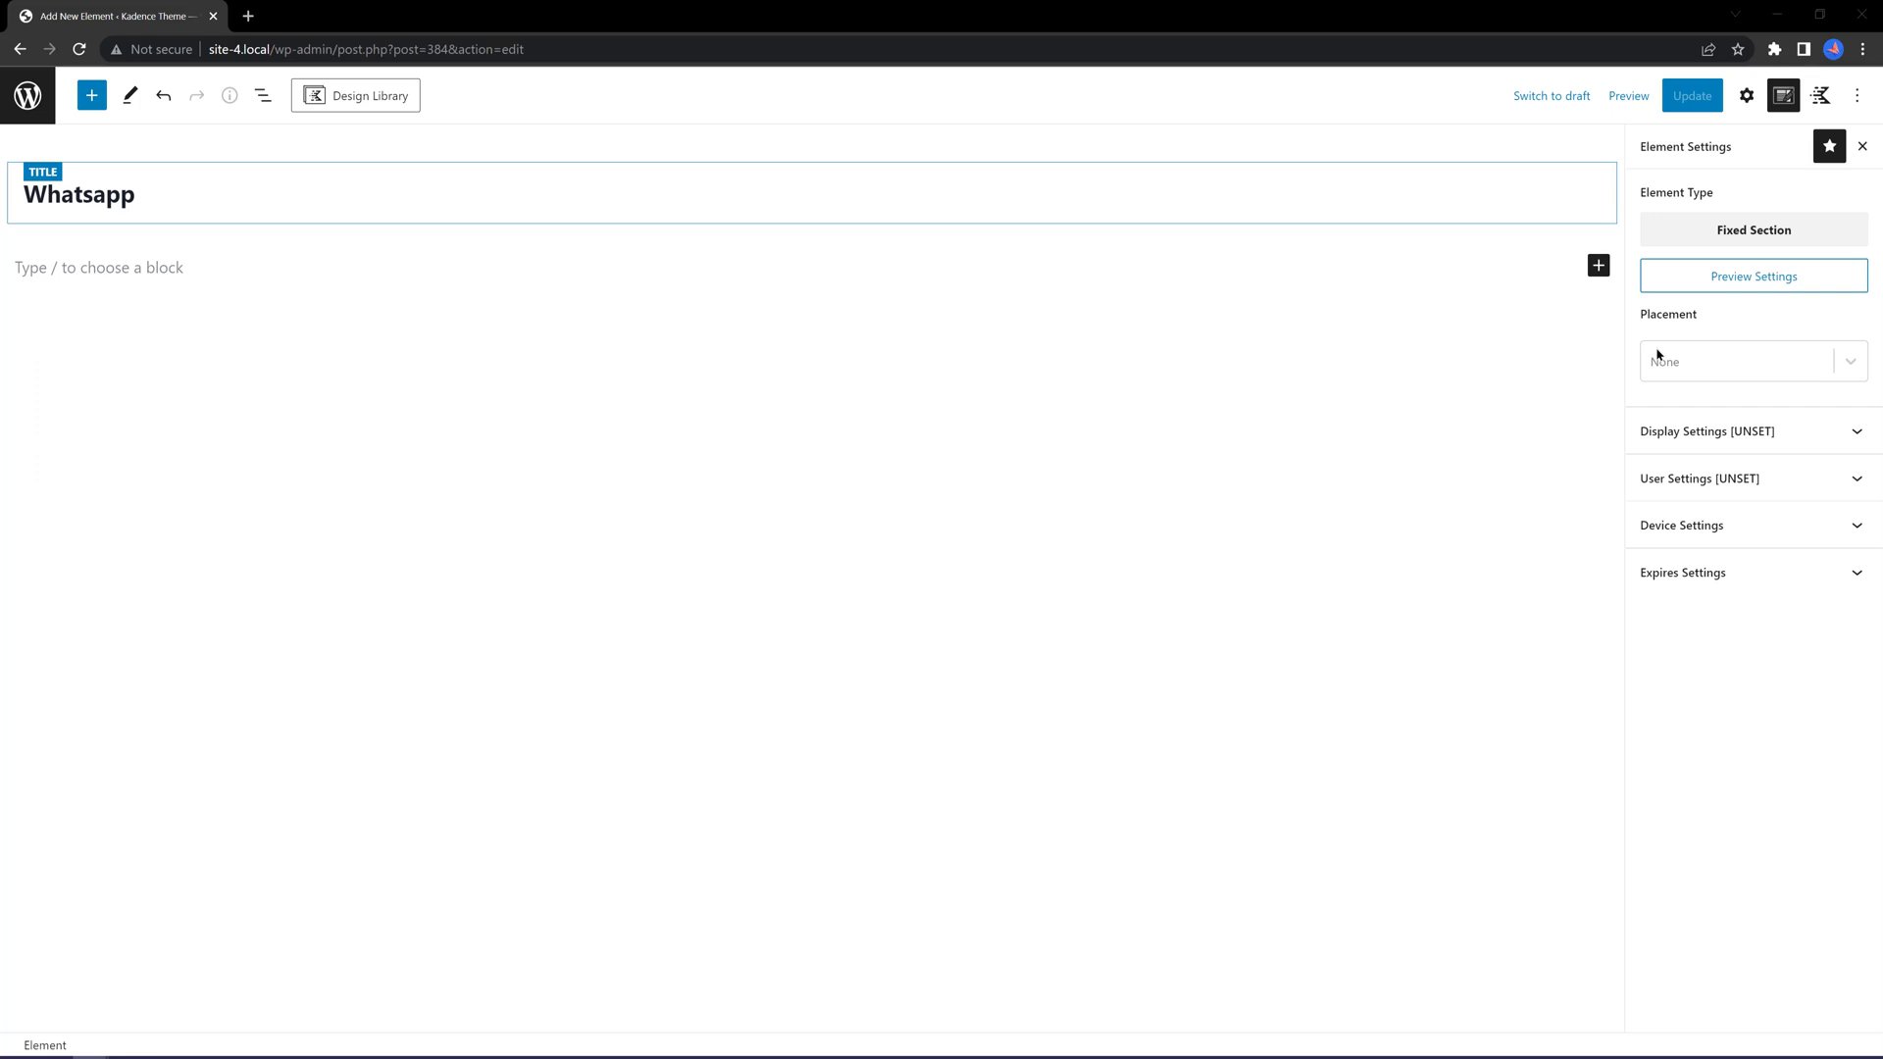
Set the Whatsapp element's placement to Fixed Bottom After Scroll
click(1764, 361)
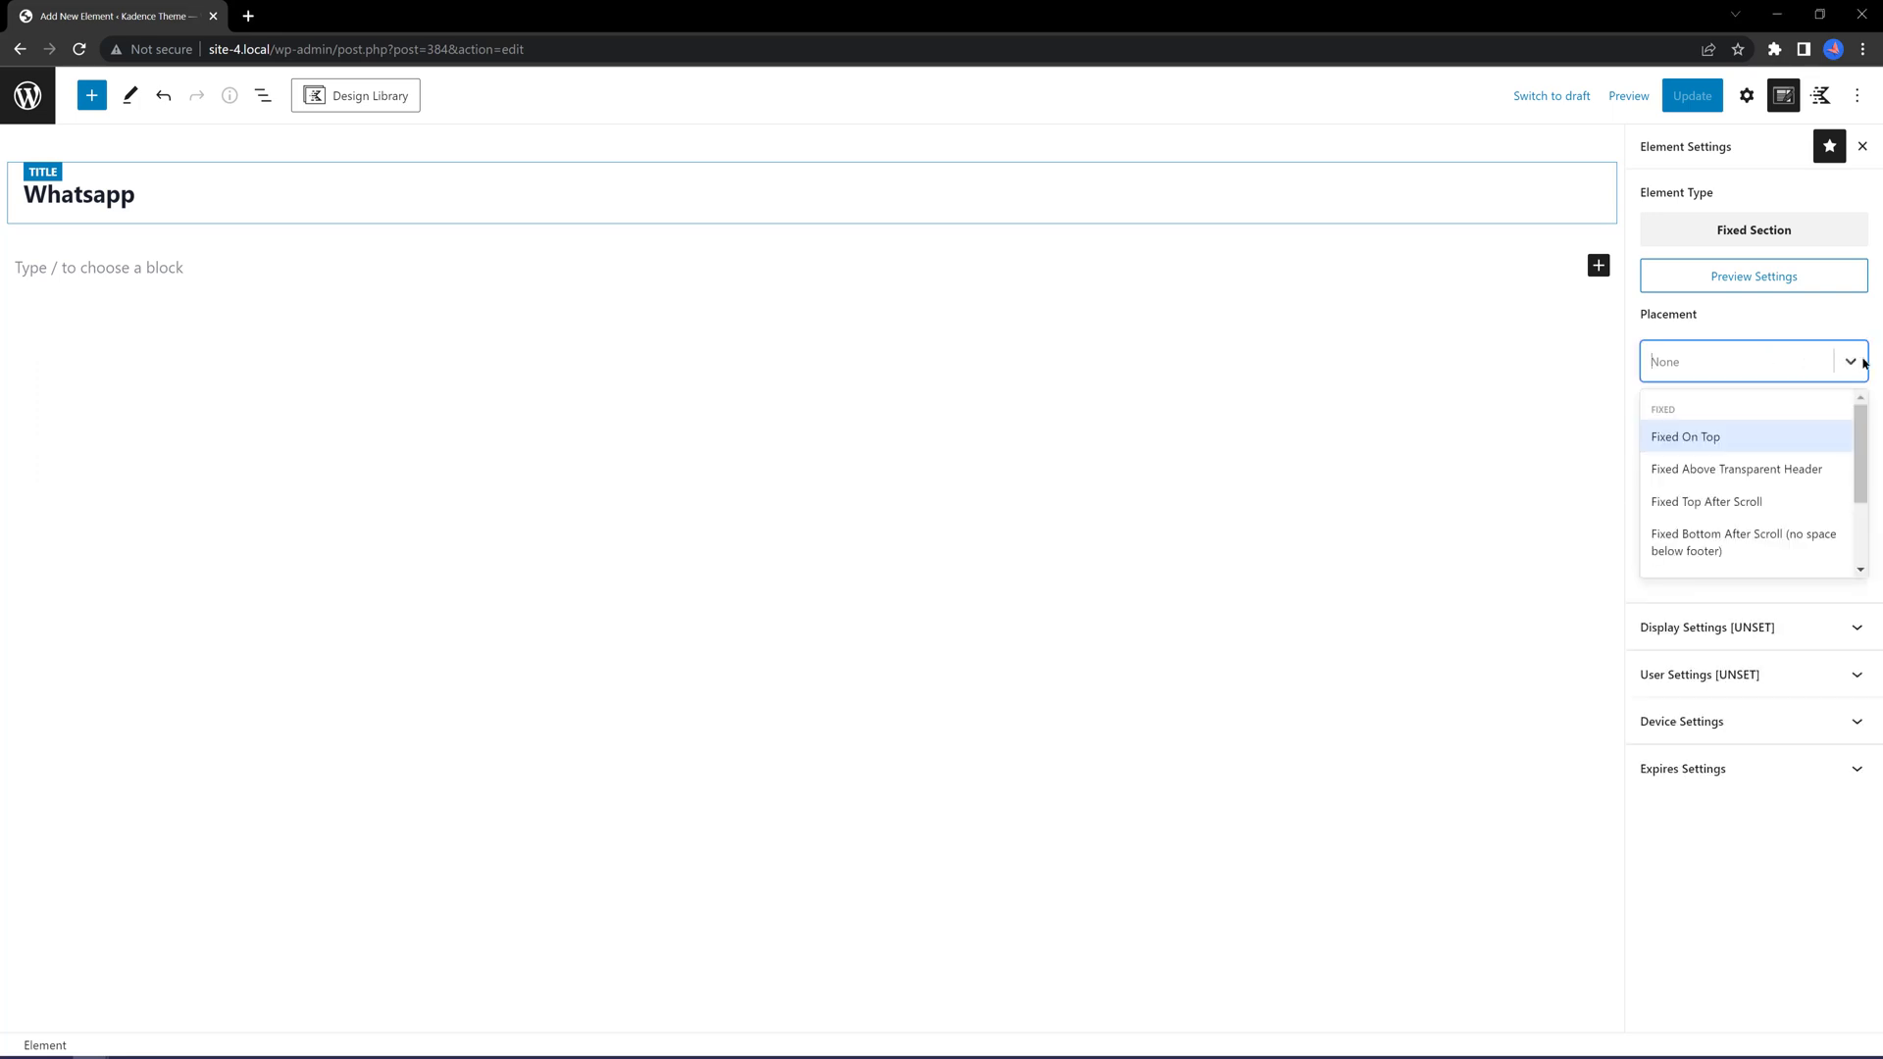
click(1850, 362)
click(1849, 361)
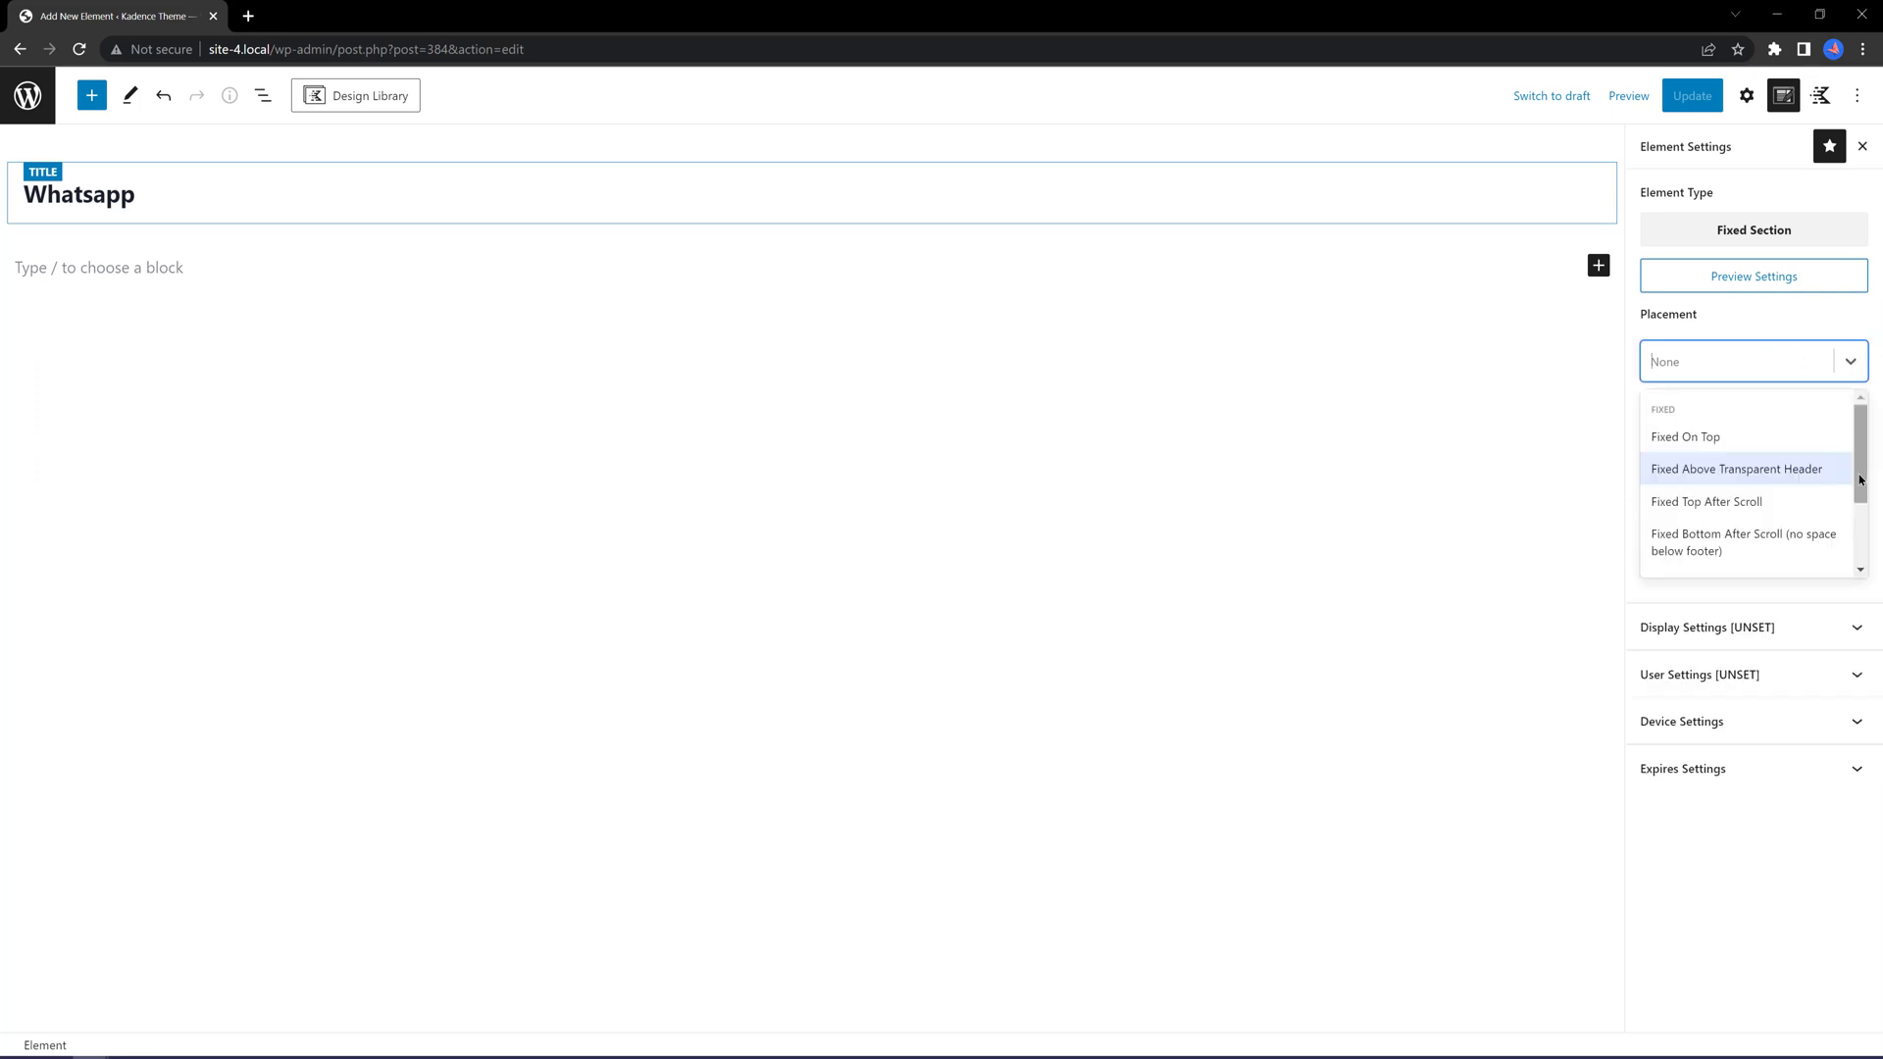
mouse_move(1858, 485)
mouse_down()
mouse_move(1856, 549)
mouse_move(1859, 456)
mouse_up()
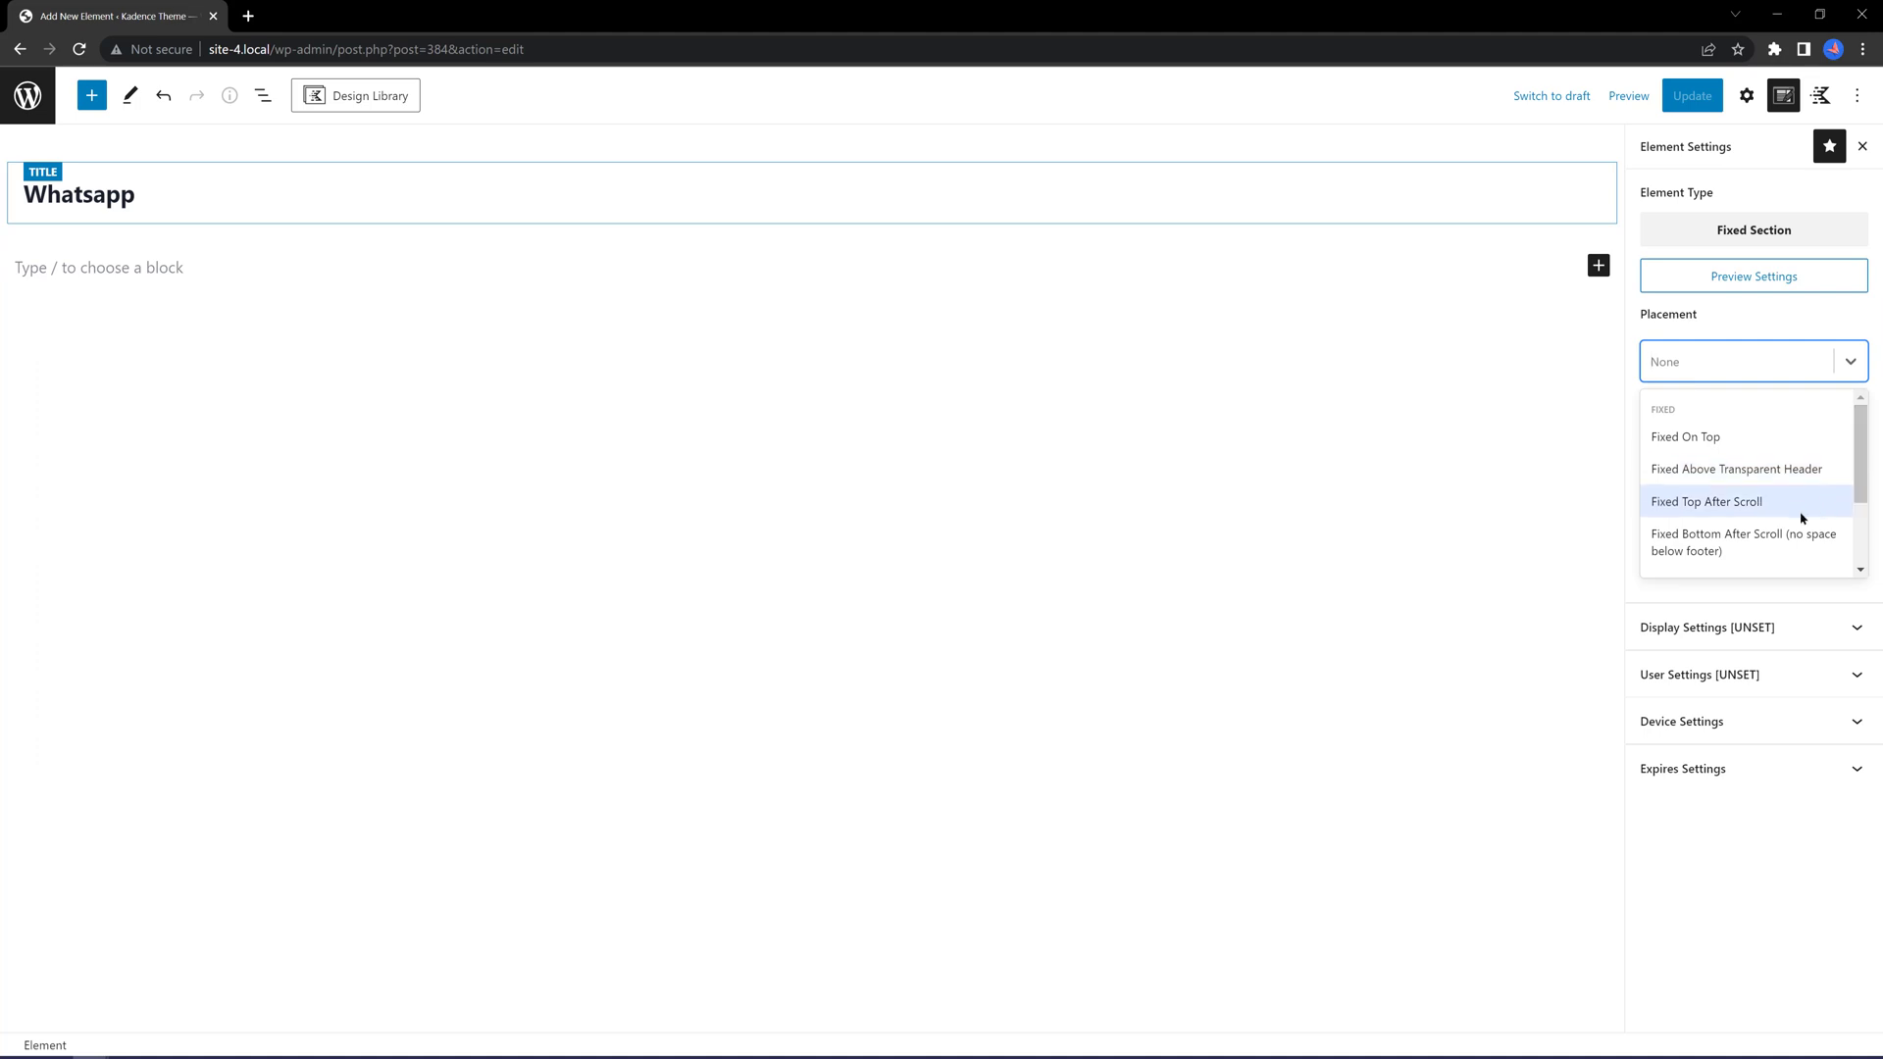
click(1735, 542)
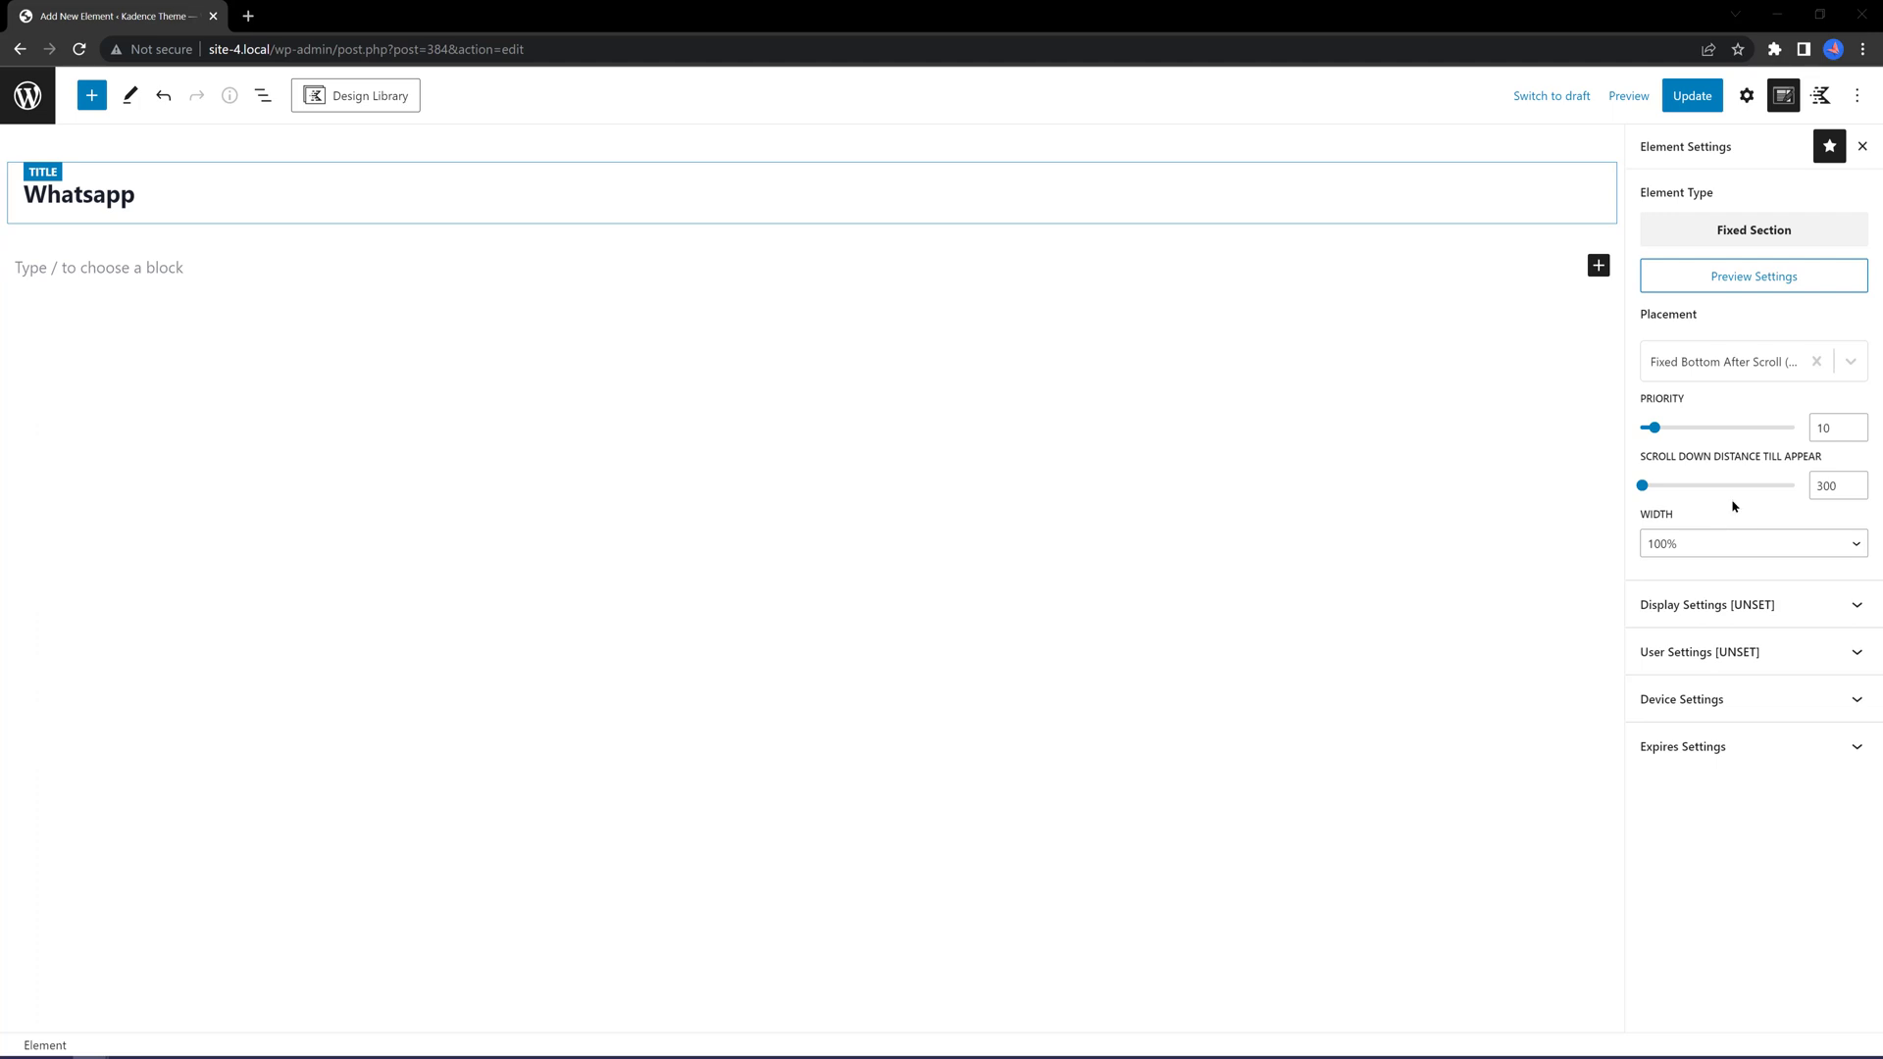
Set scroll distance 200, fixed width, right position, and 200 px X and Y edge distances
double_click(1826, 485)
text(200)
key(Tab)
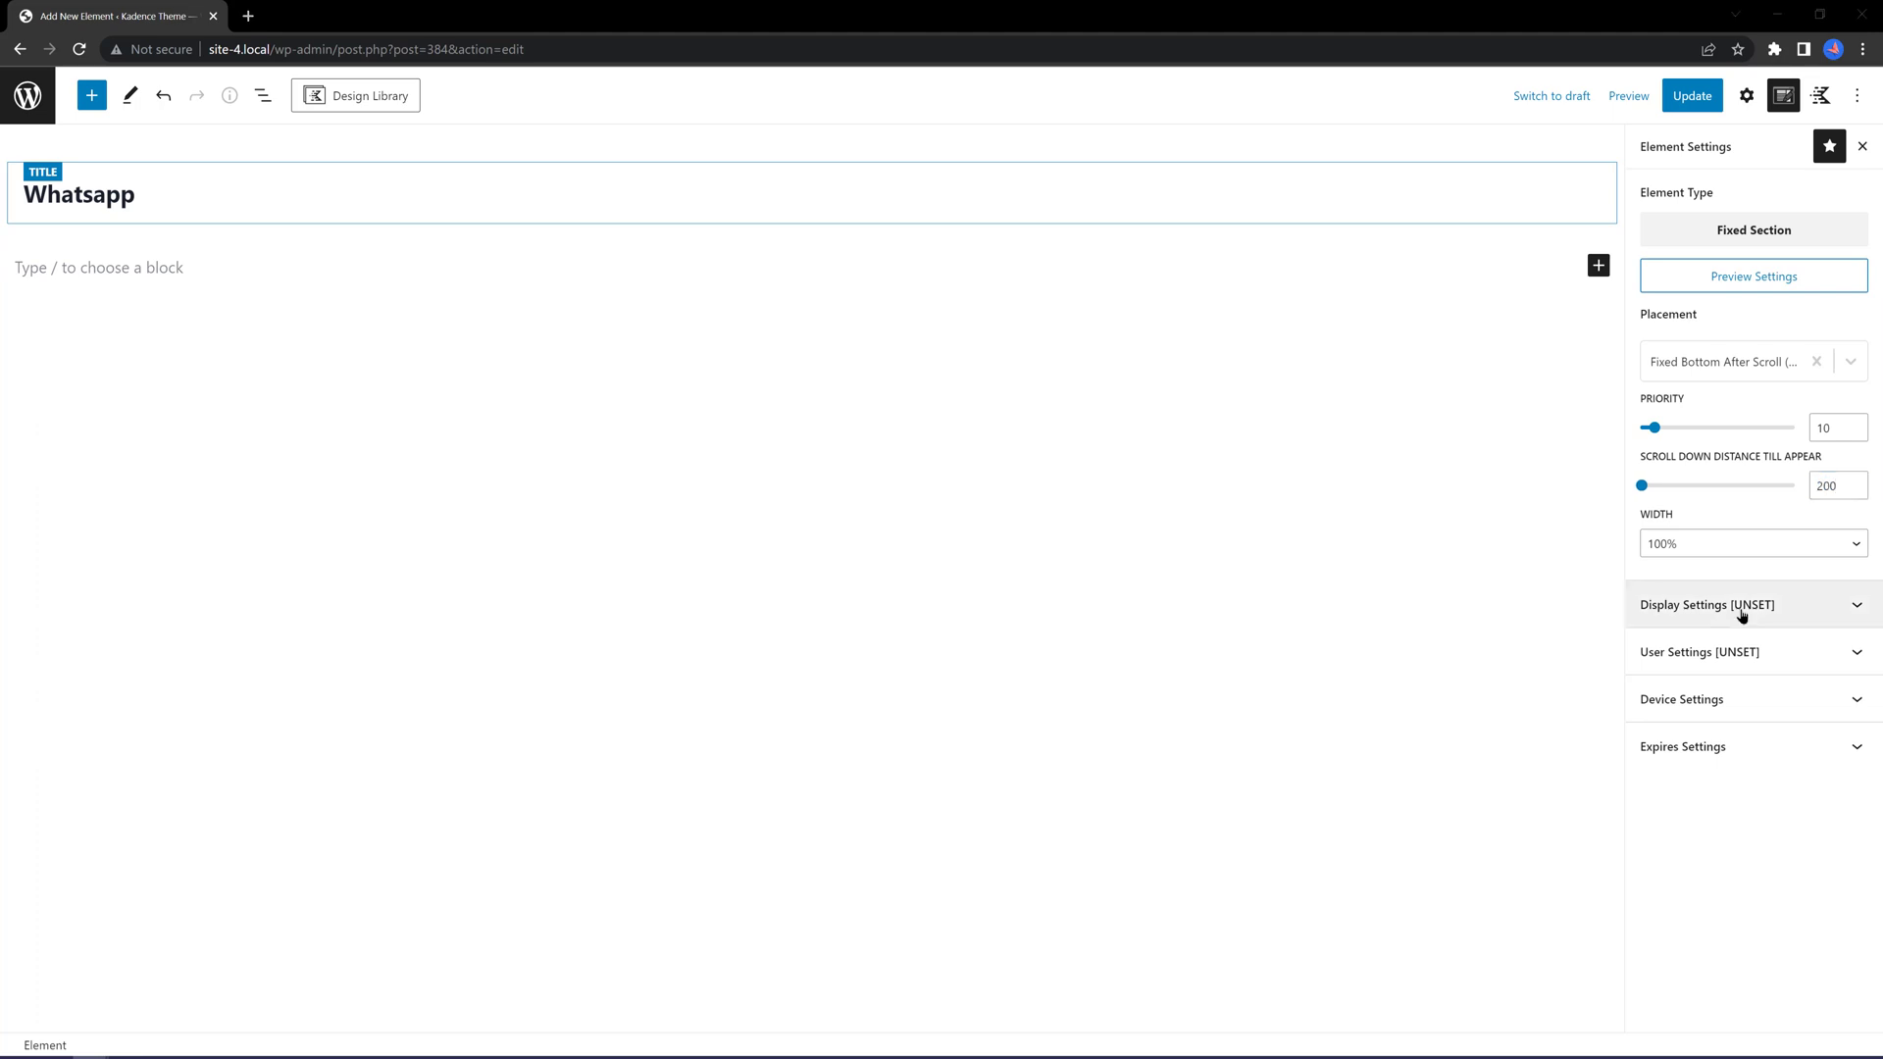
key(Down)
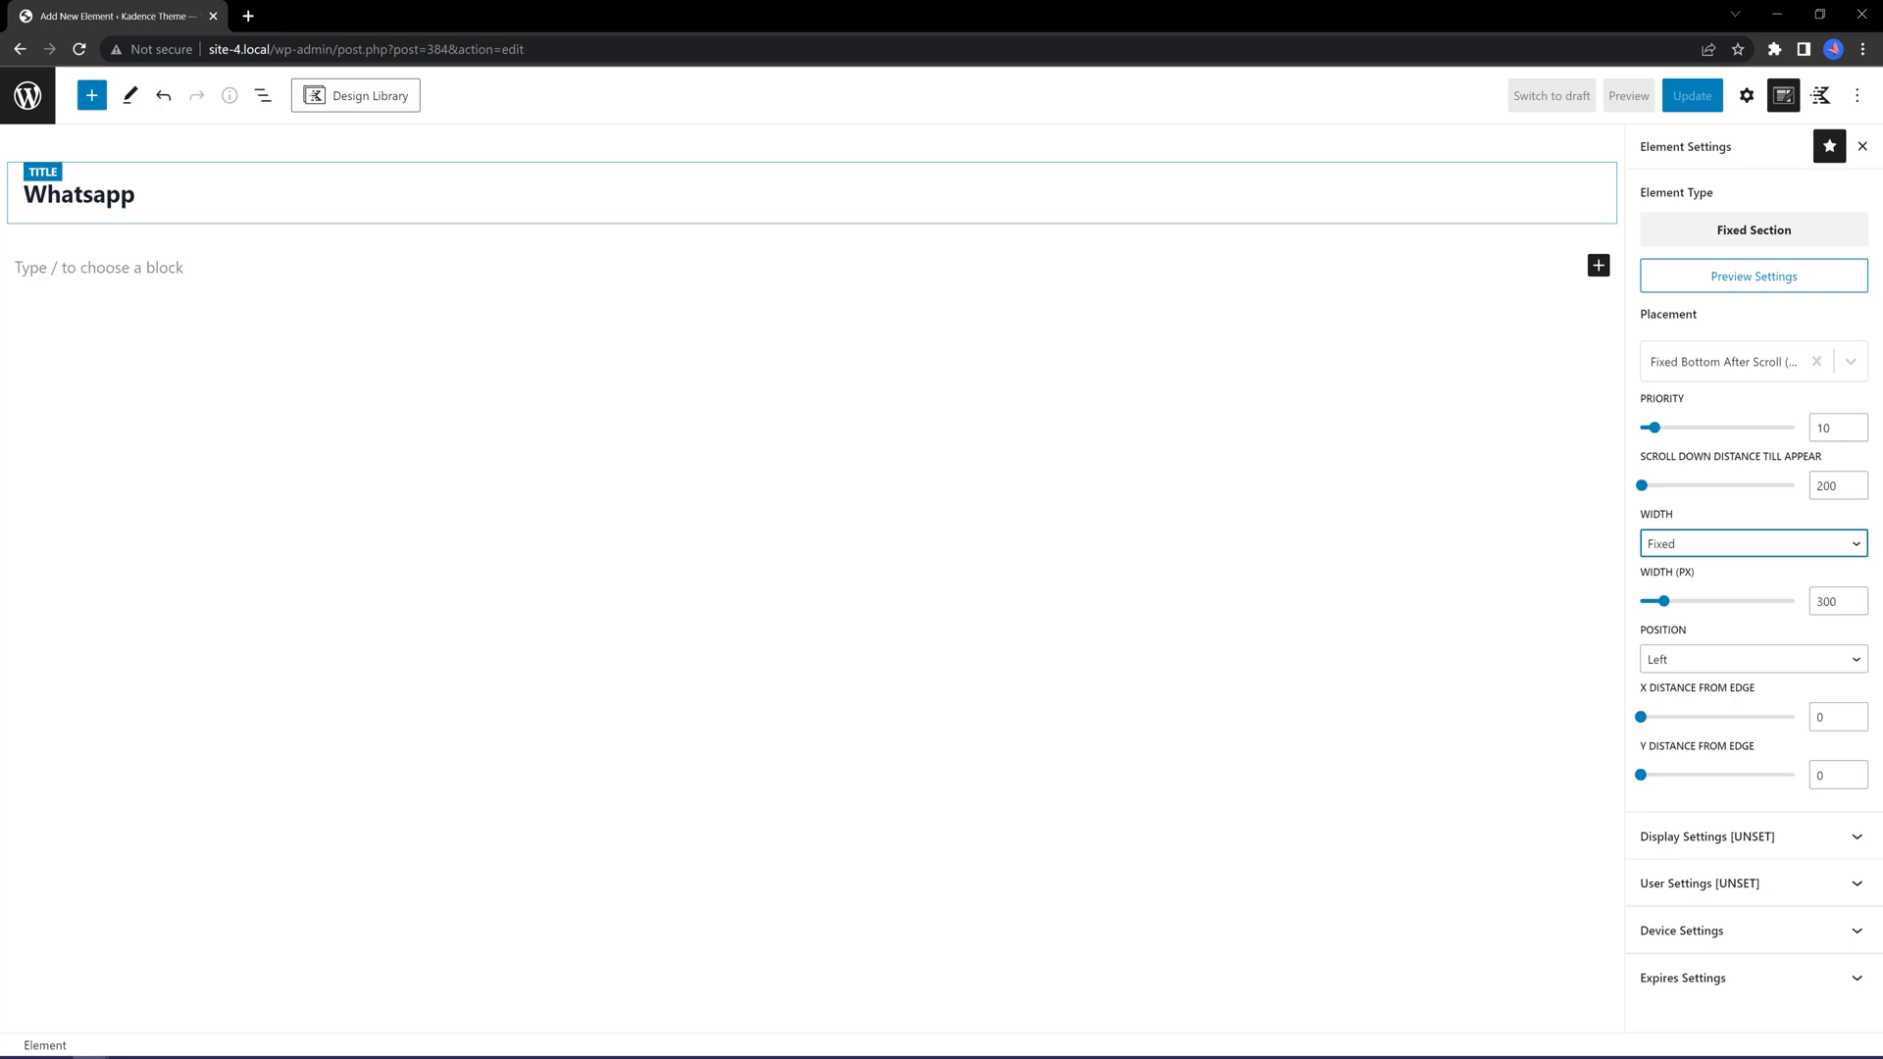
key(Tab)
key(Tab)
key(Tab)
key(Down)
key(Tab)
key(Tab)
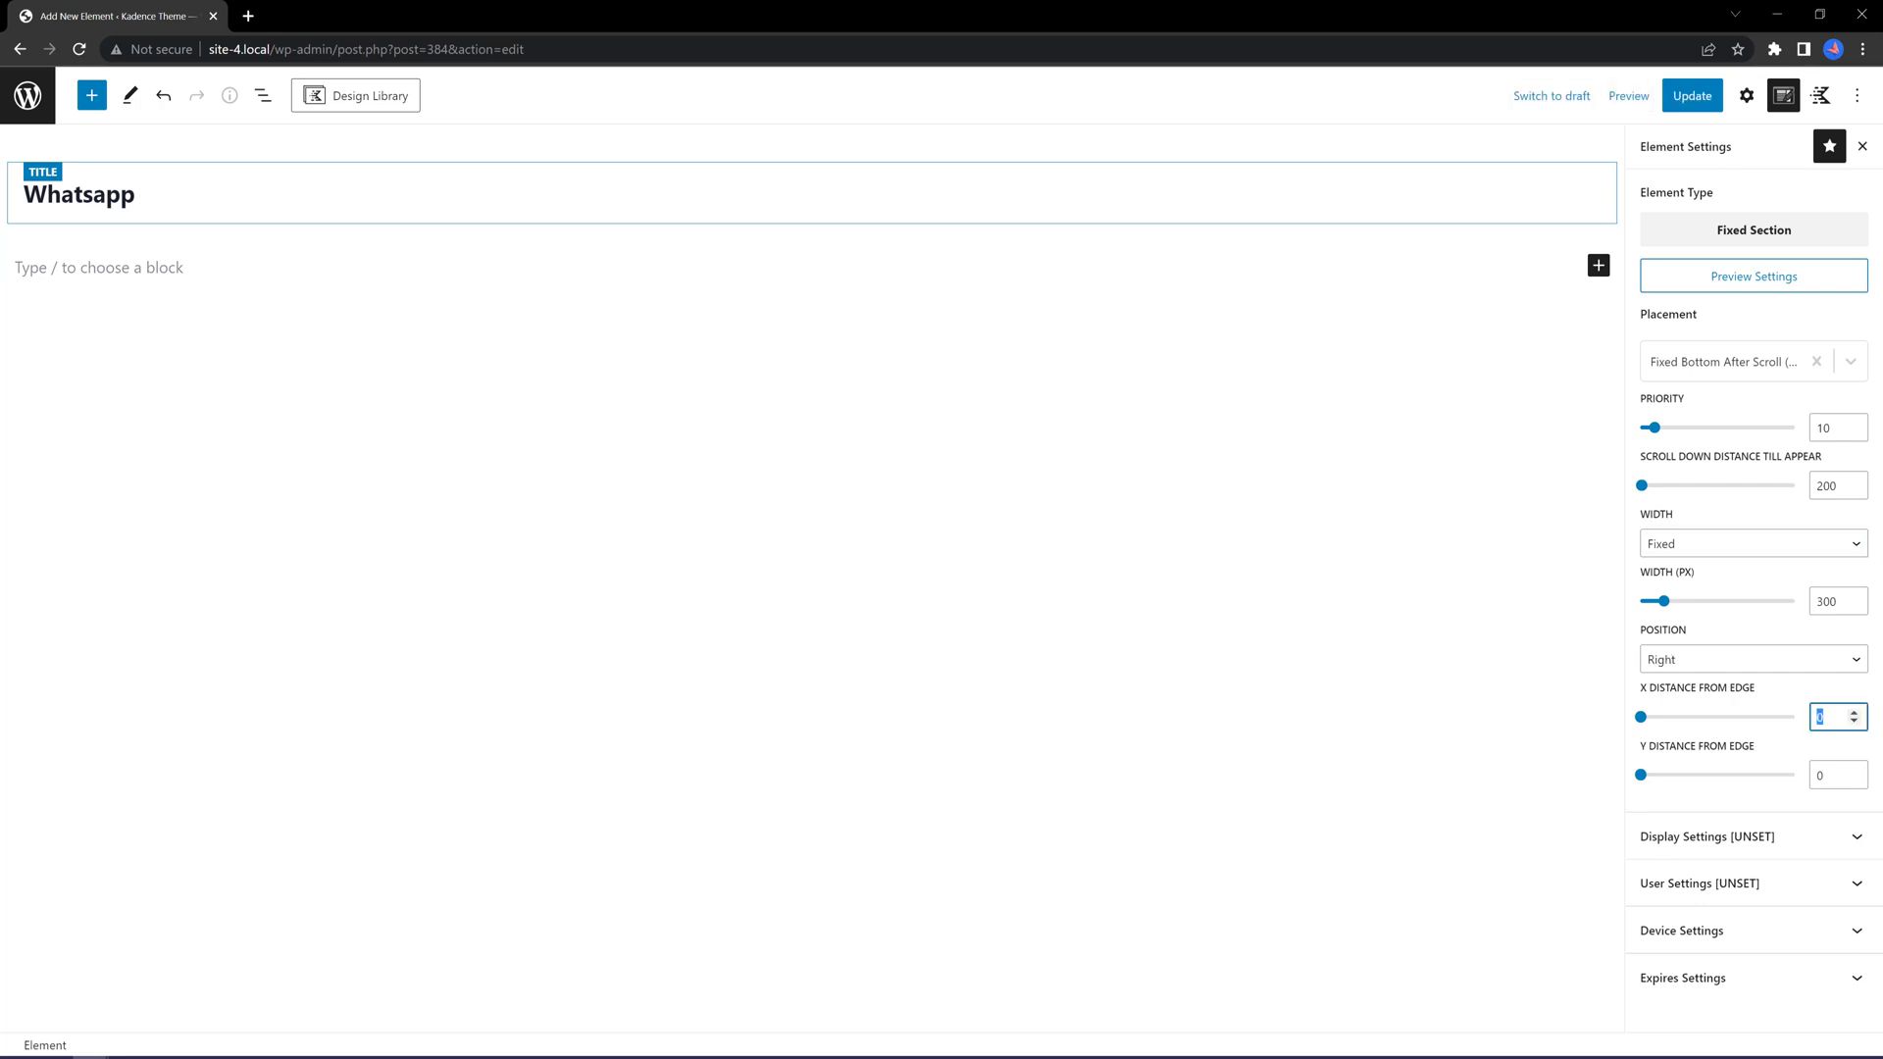
text(200)
key(Tab)
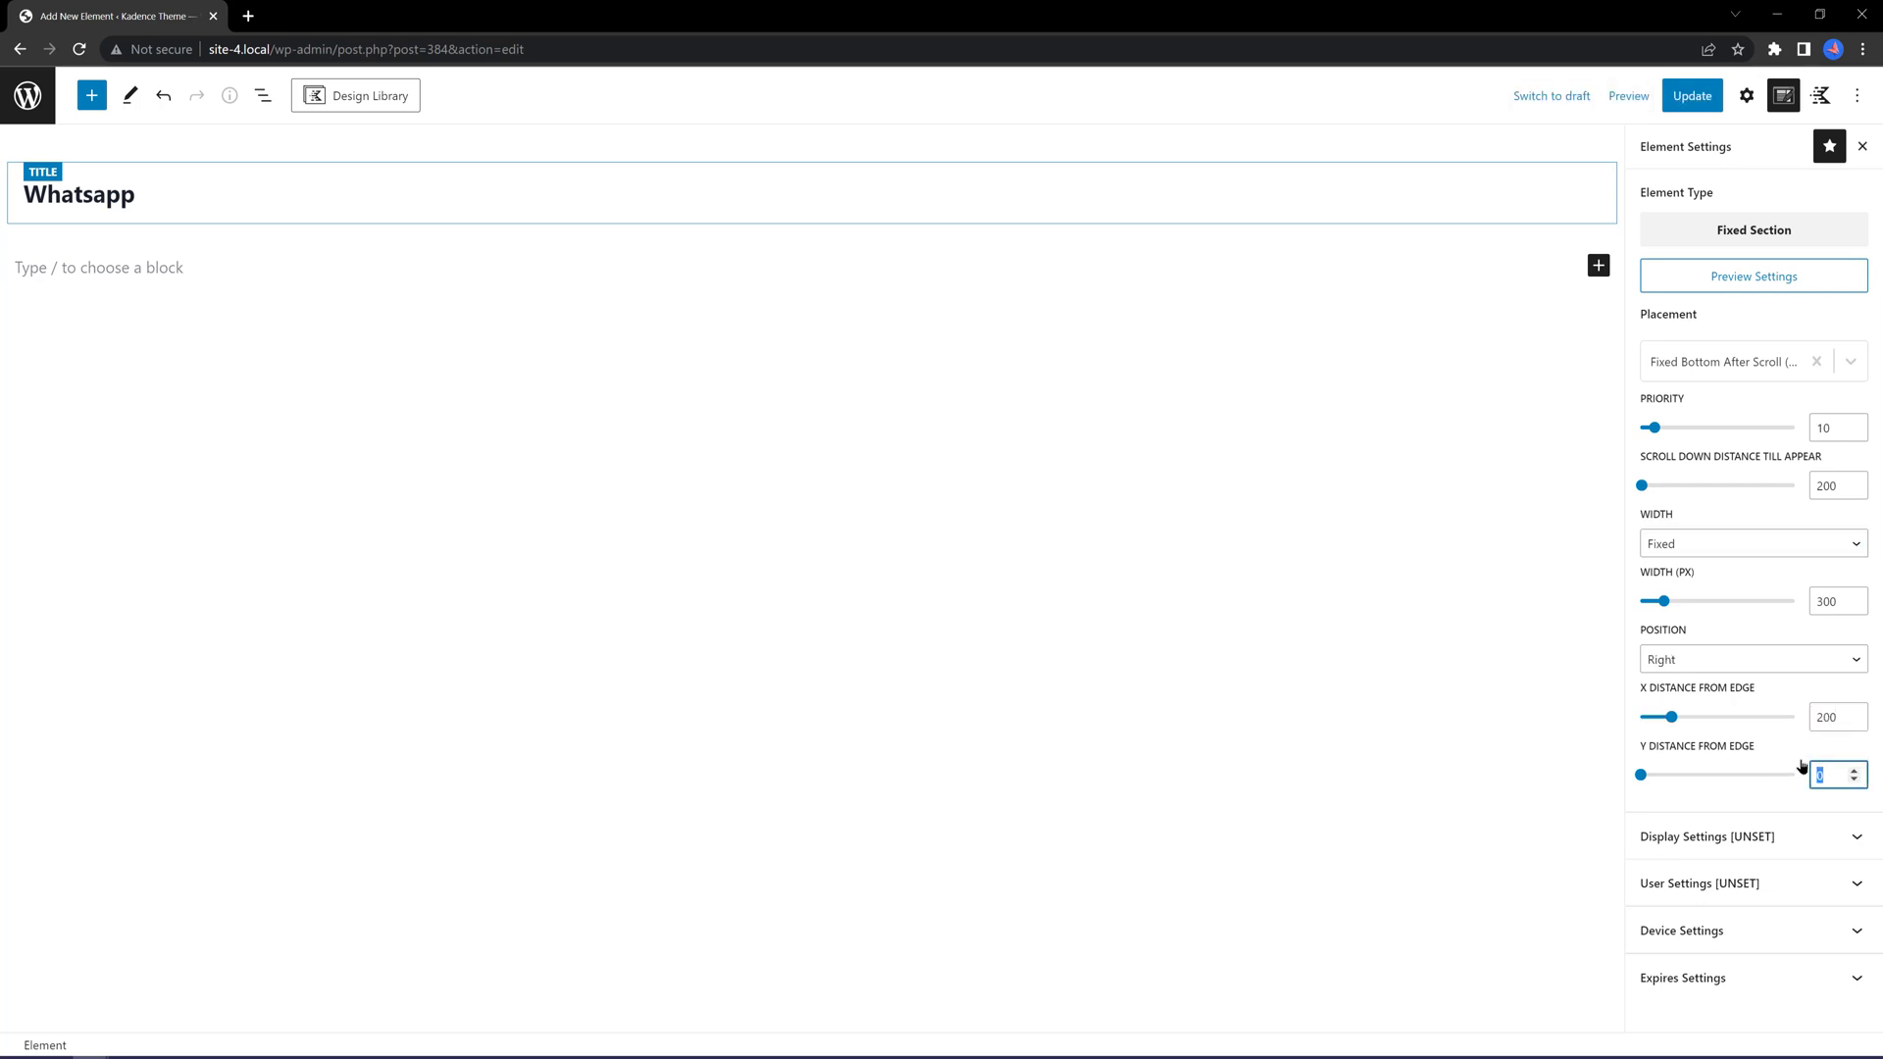
text(200)
key(Tab)
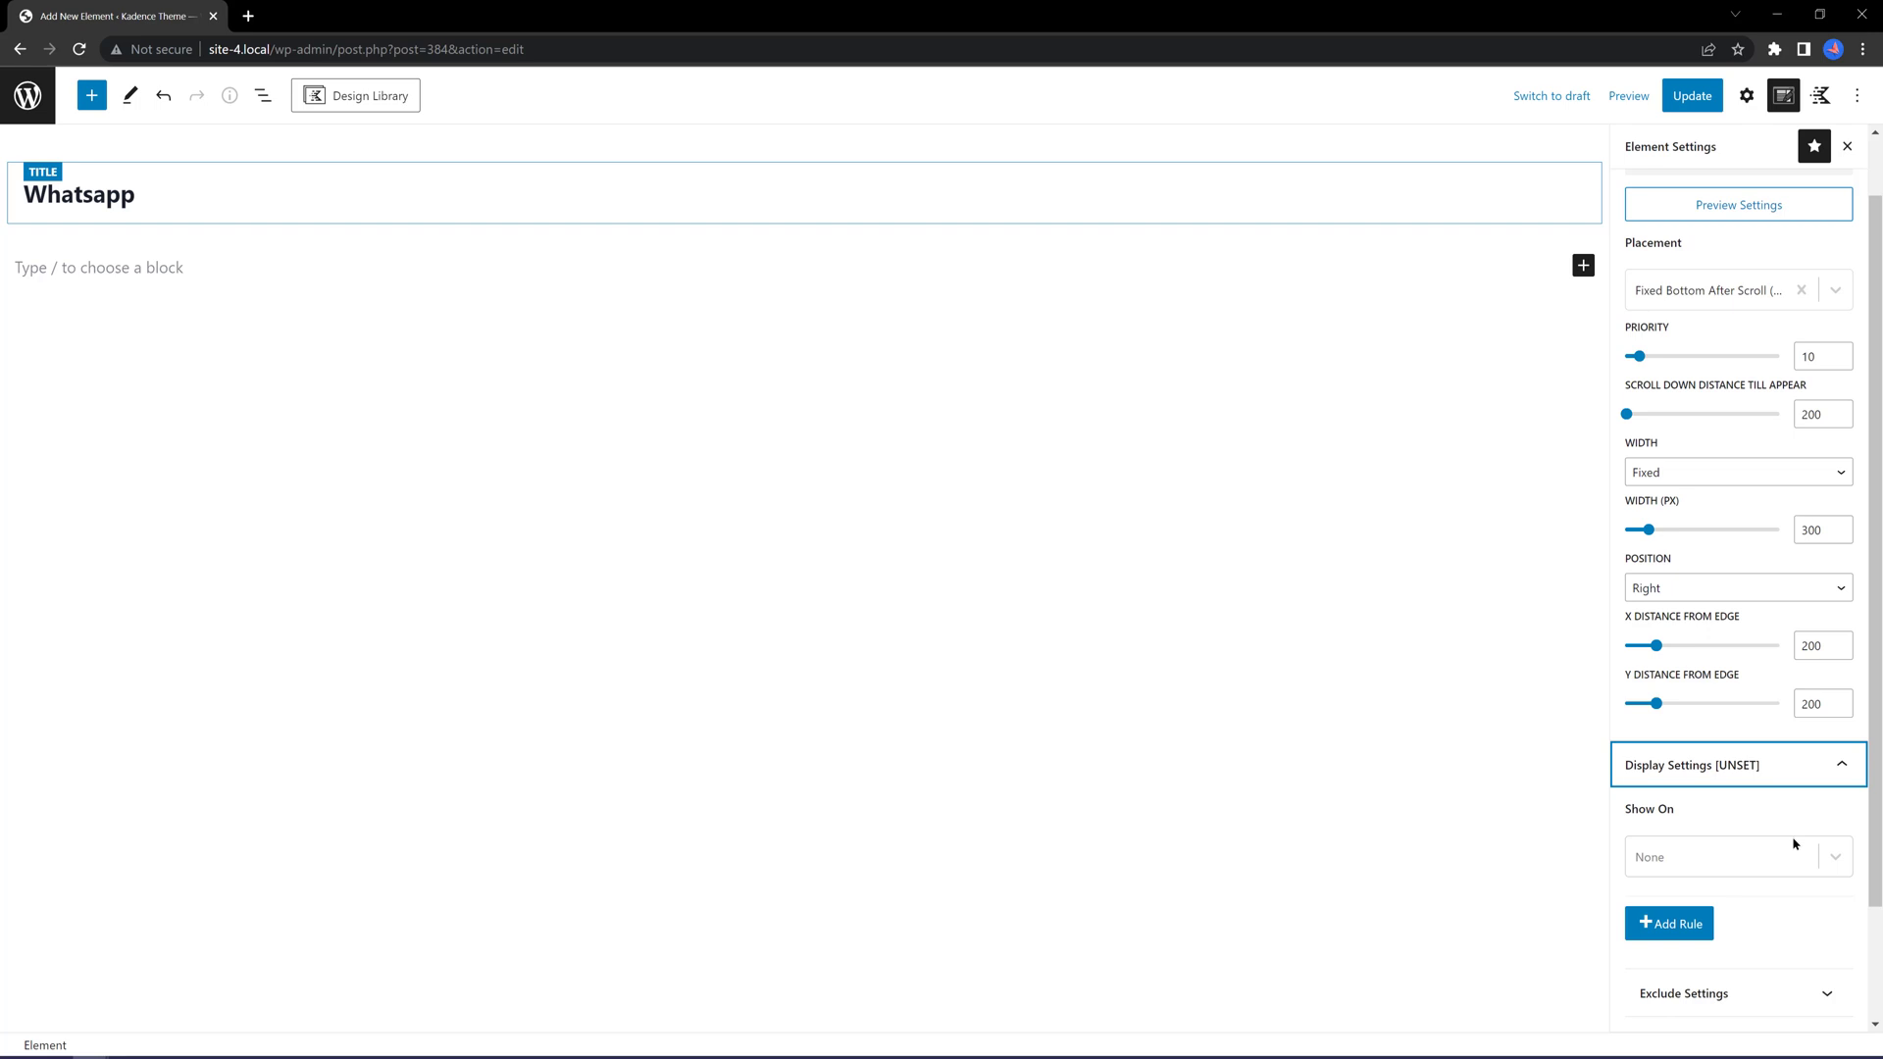
Show the element only on the individually selected T-Shirt with Logo single product page
click(1794, 843)
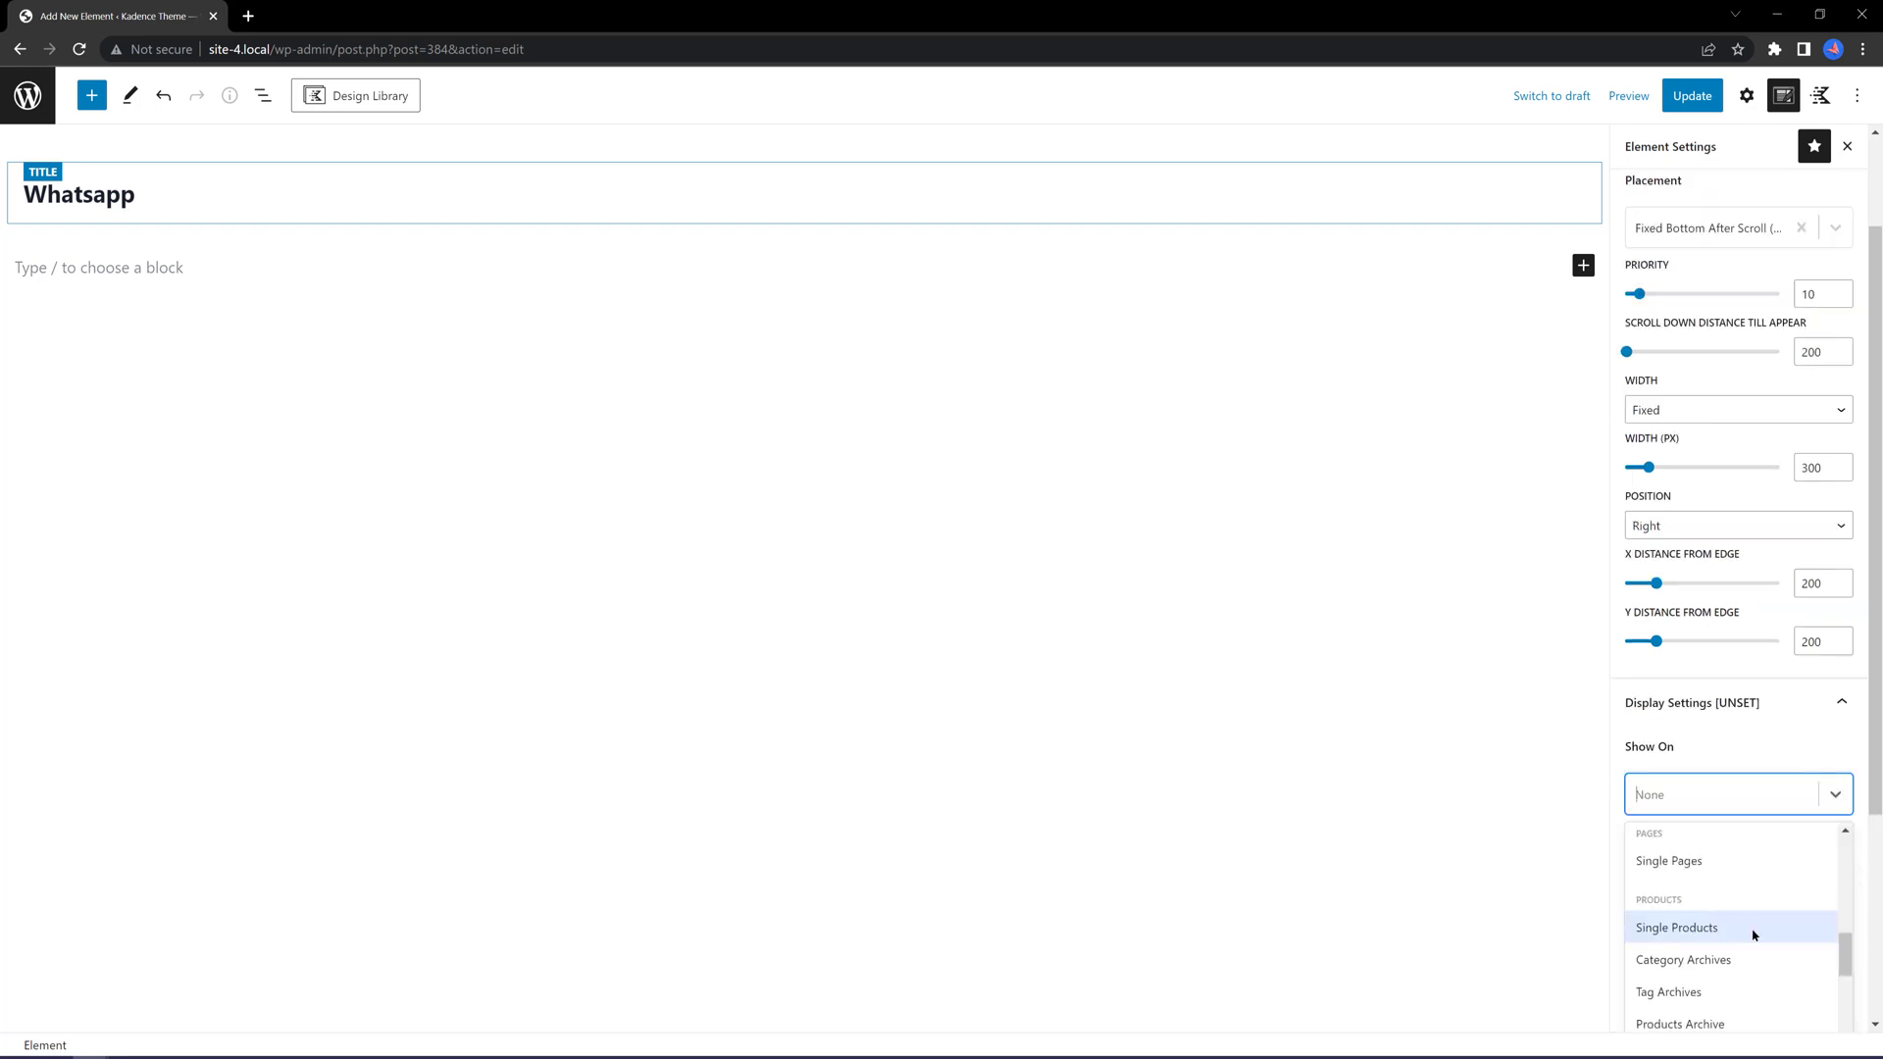
click(1754, 935)
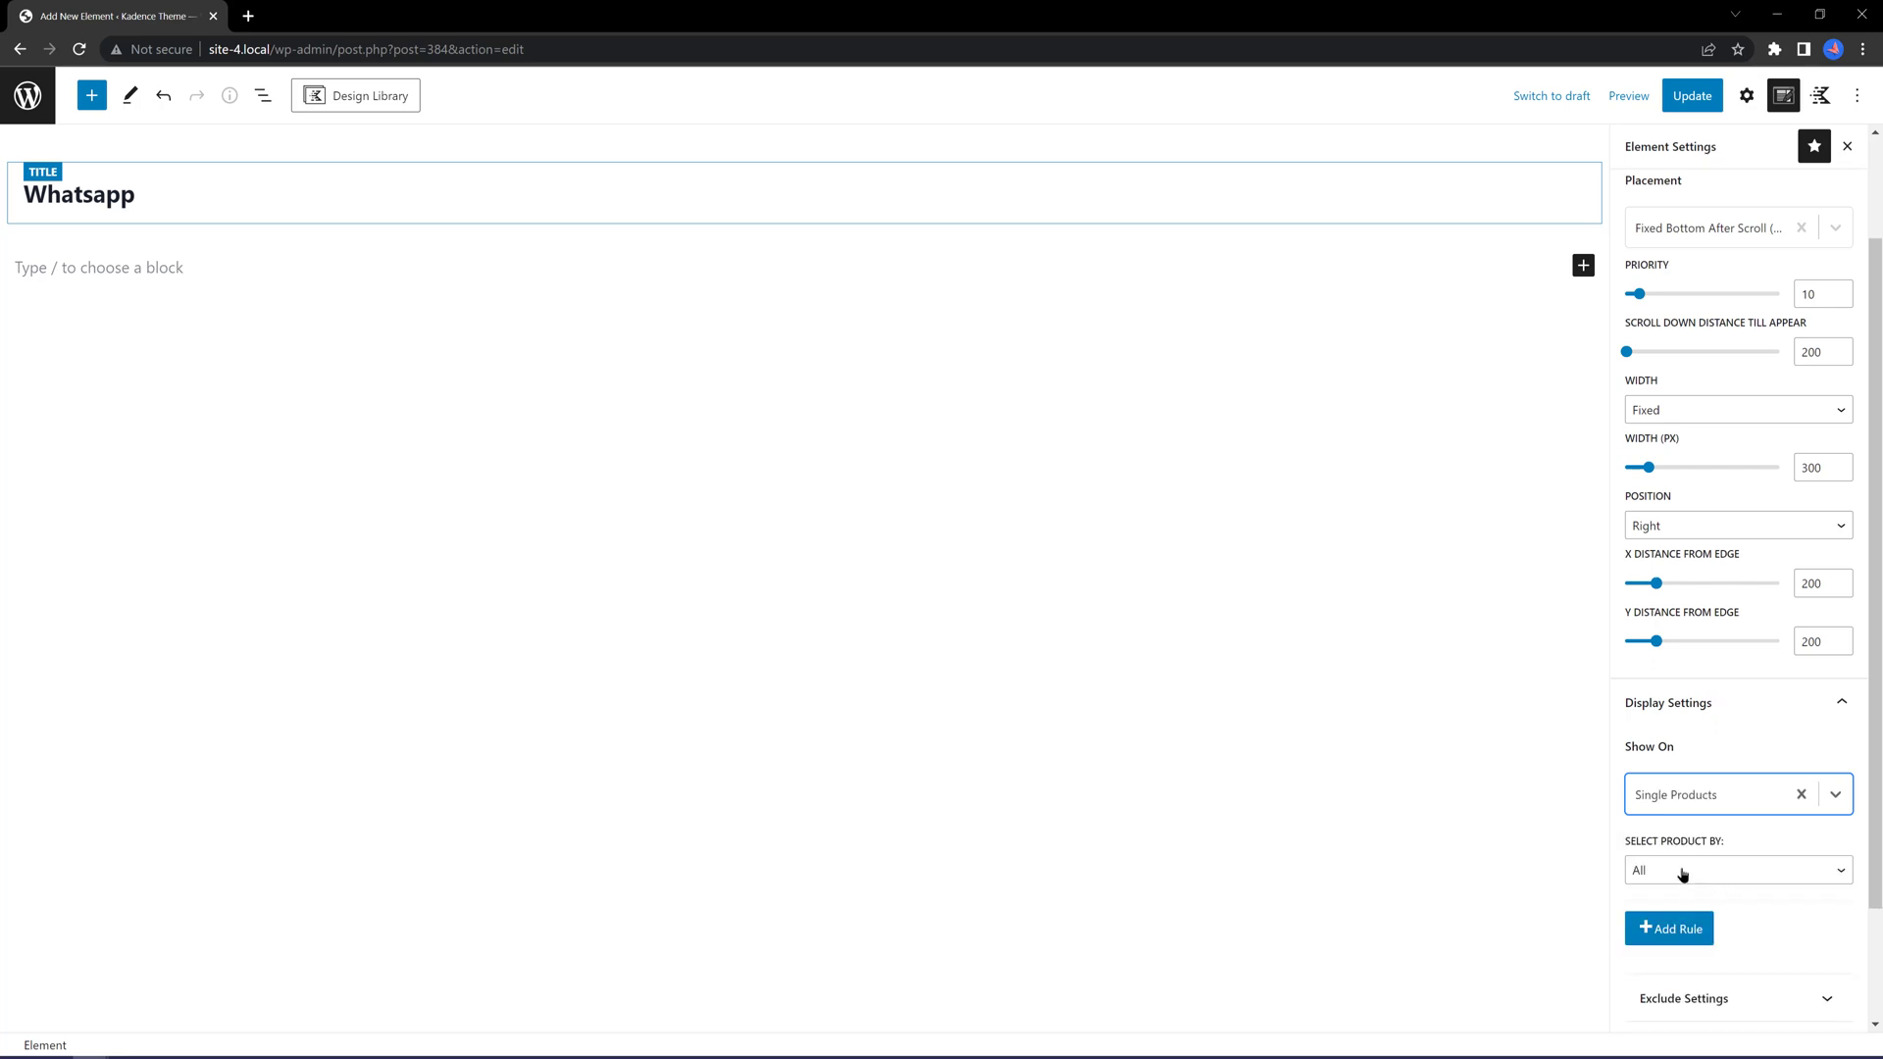
click(1681, 870)
click(1711, 943)
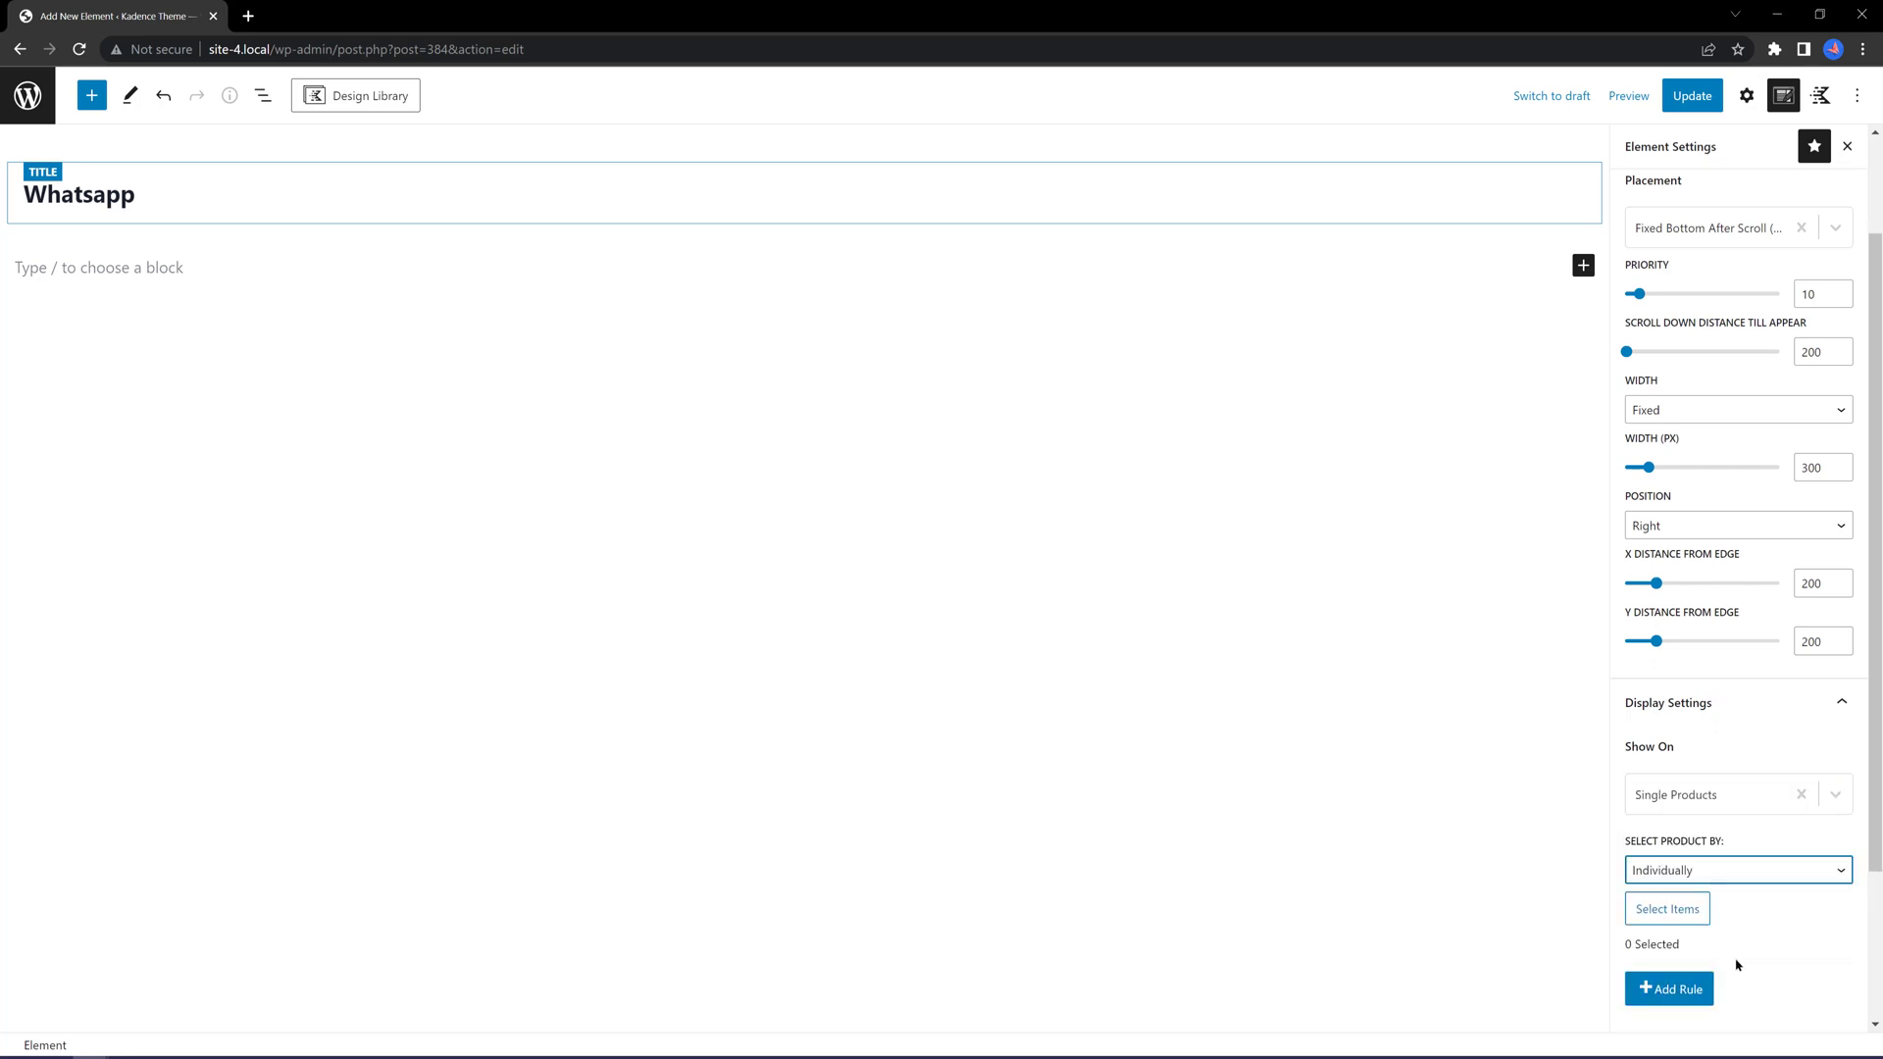
click(1687, 912)
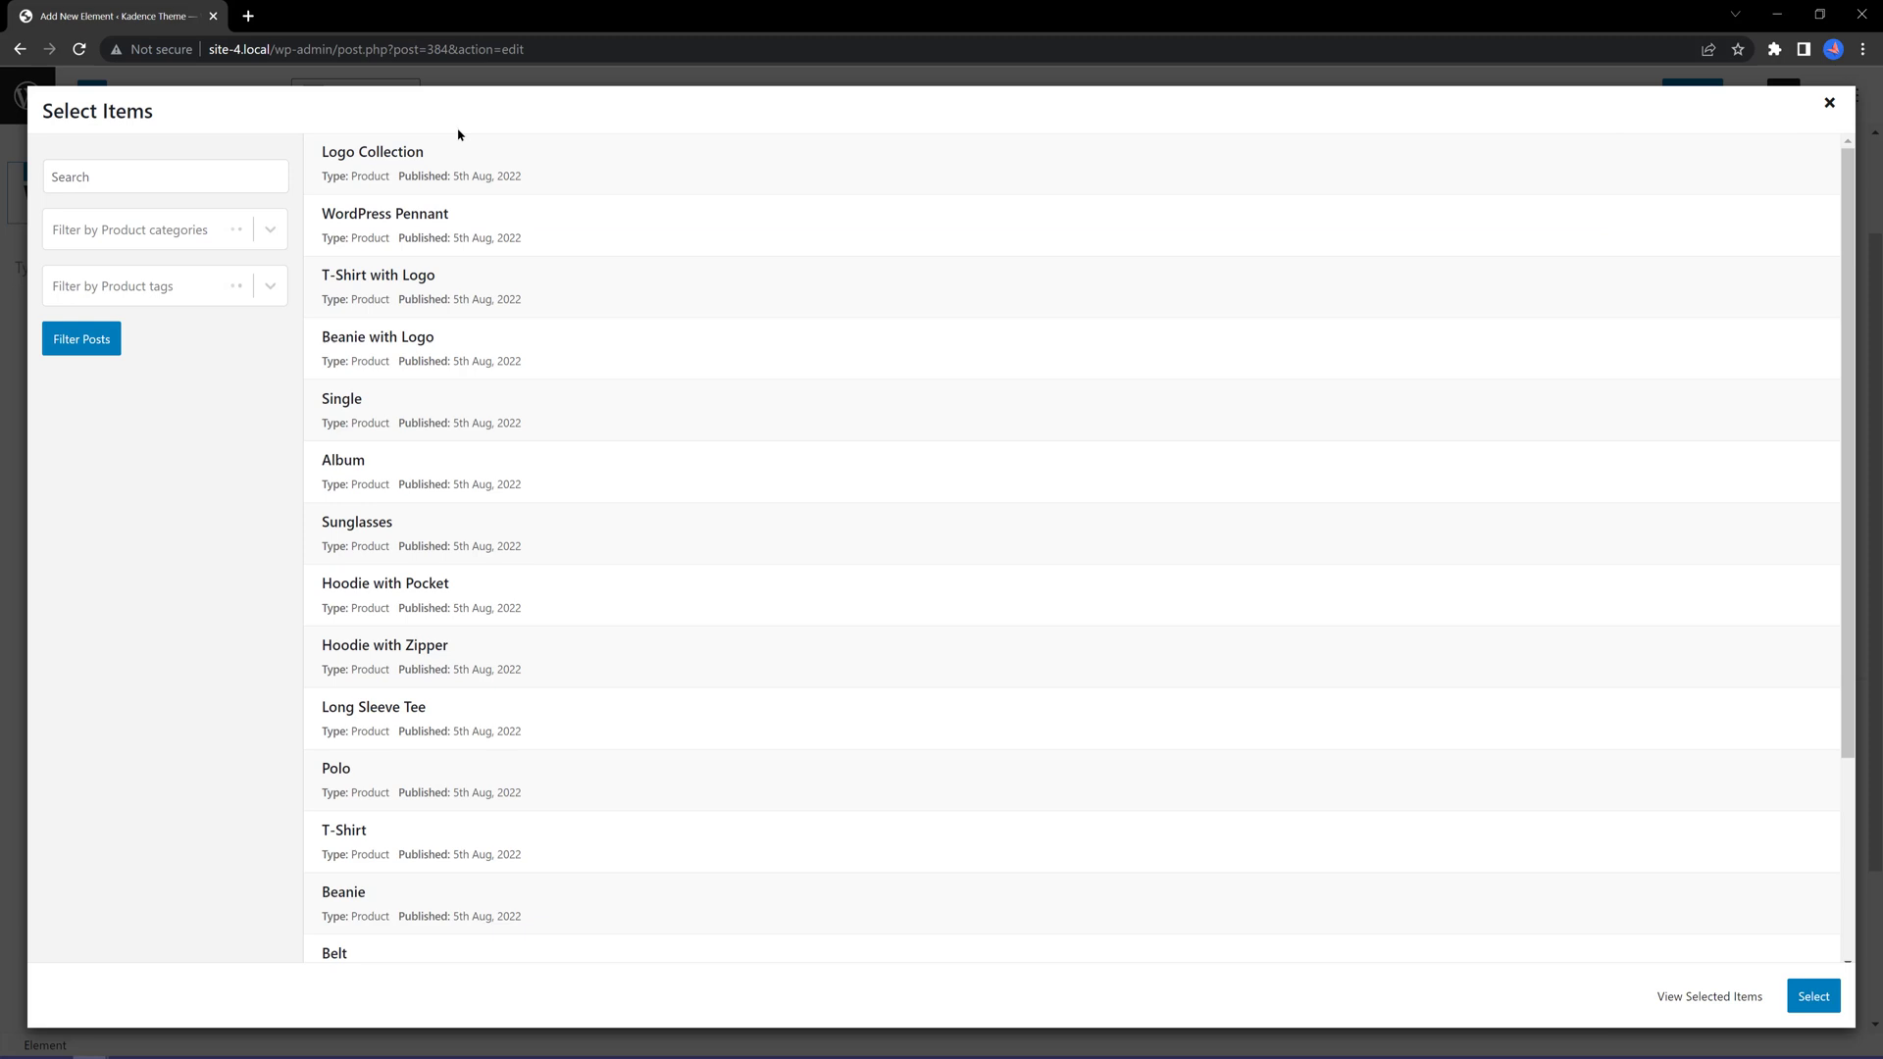
click(549, 287)
click(1813, 996)
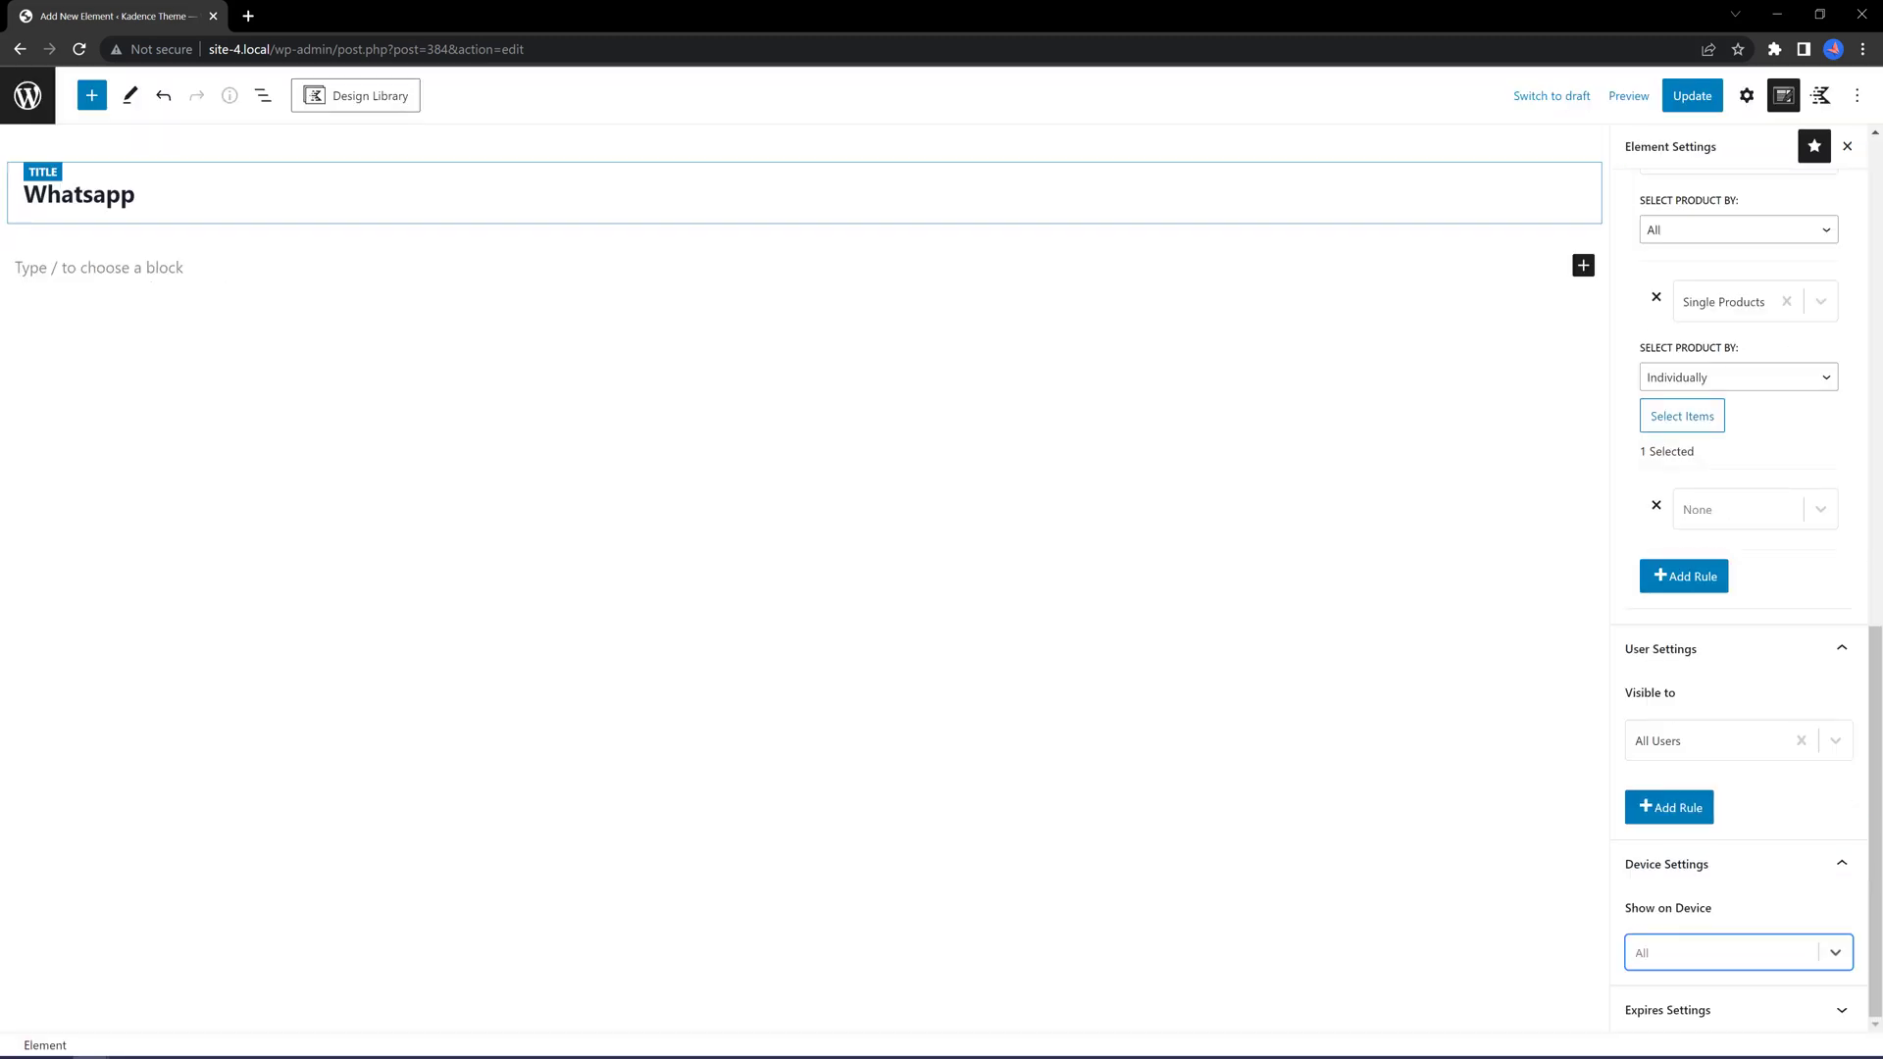
click(1782, 95)
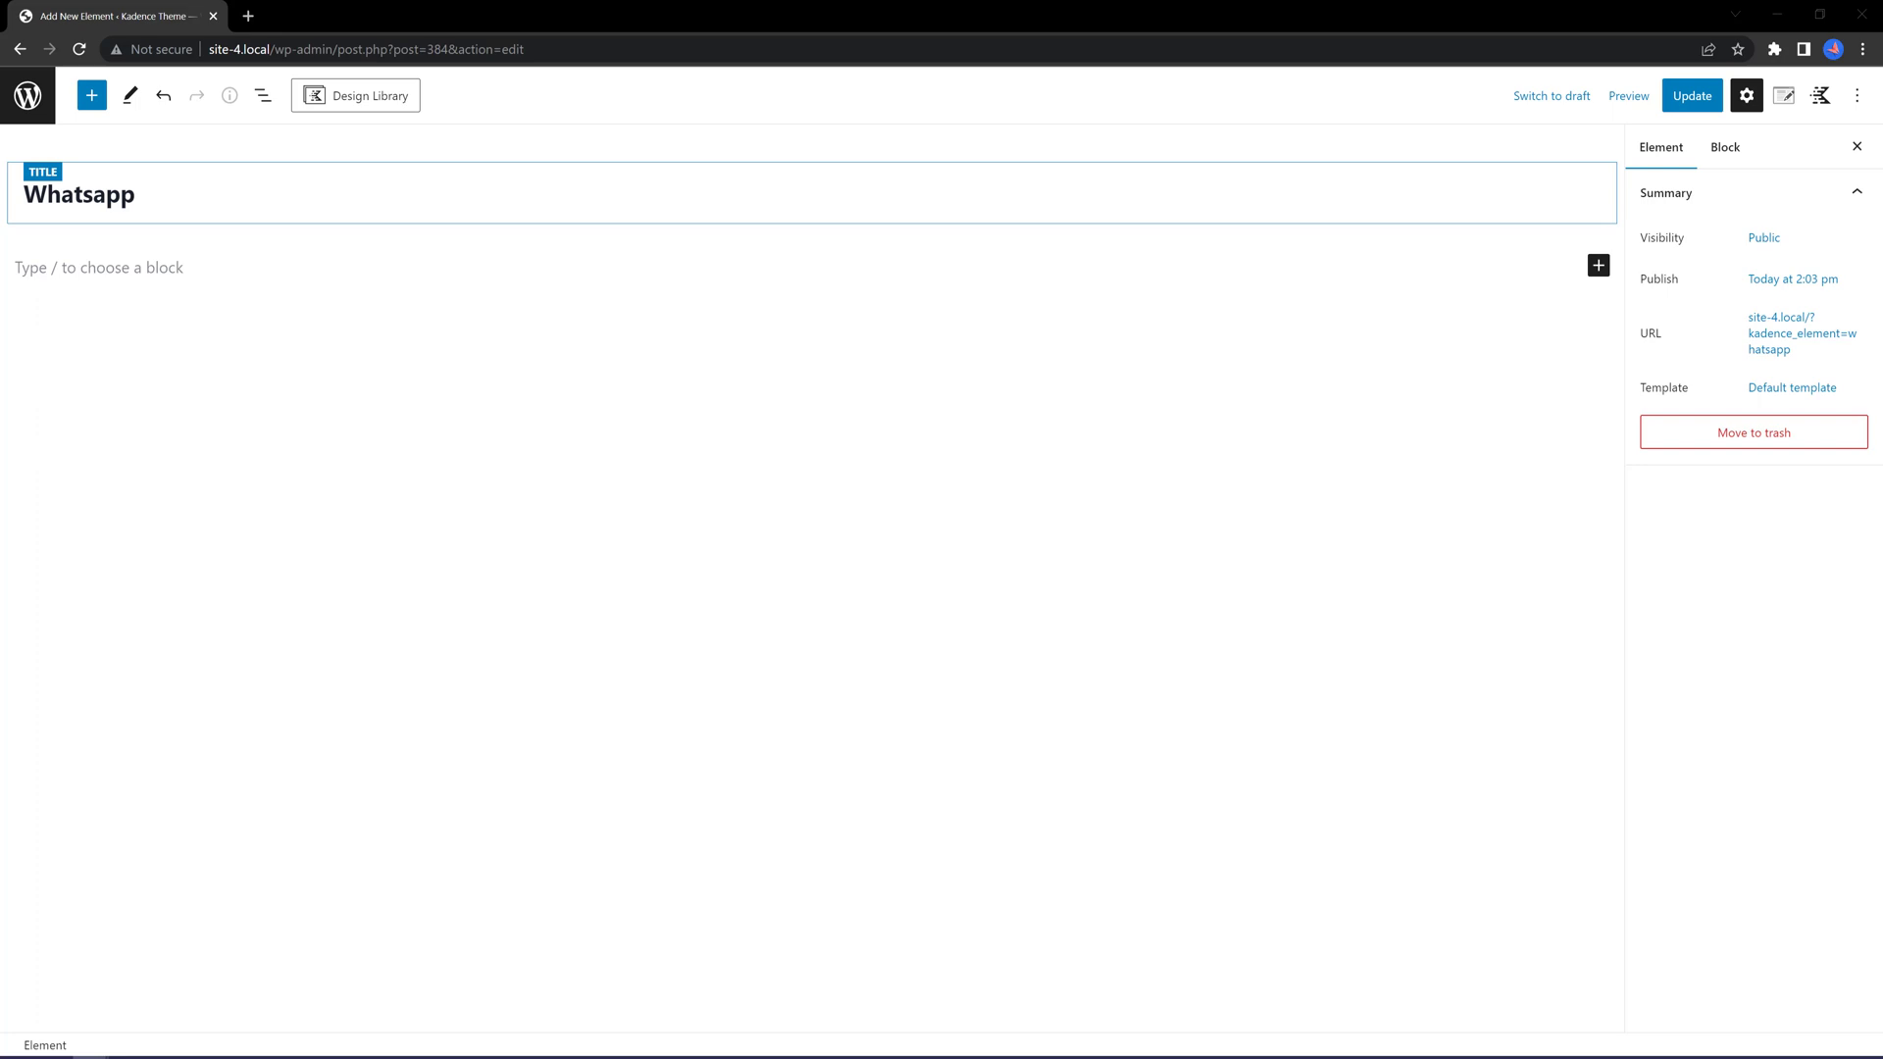
click(1746, 95)
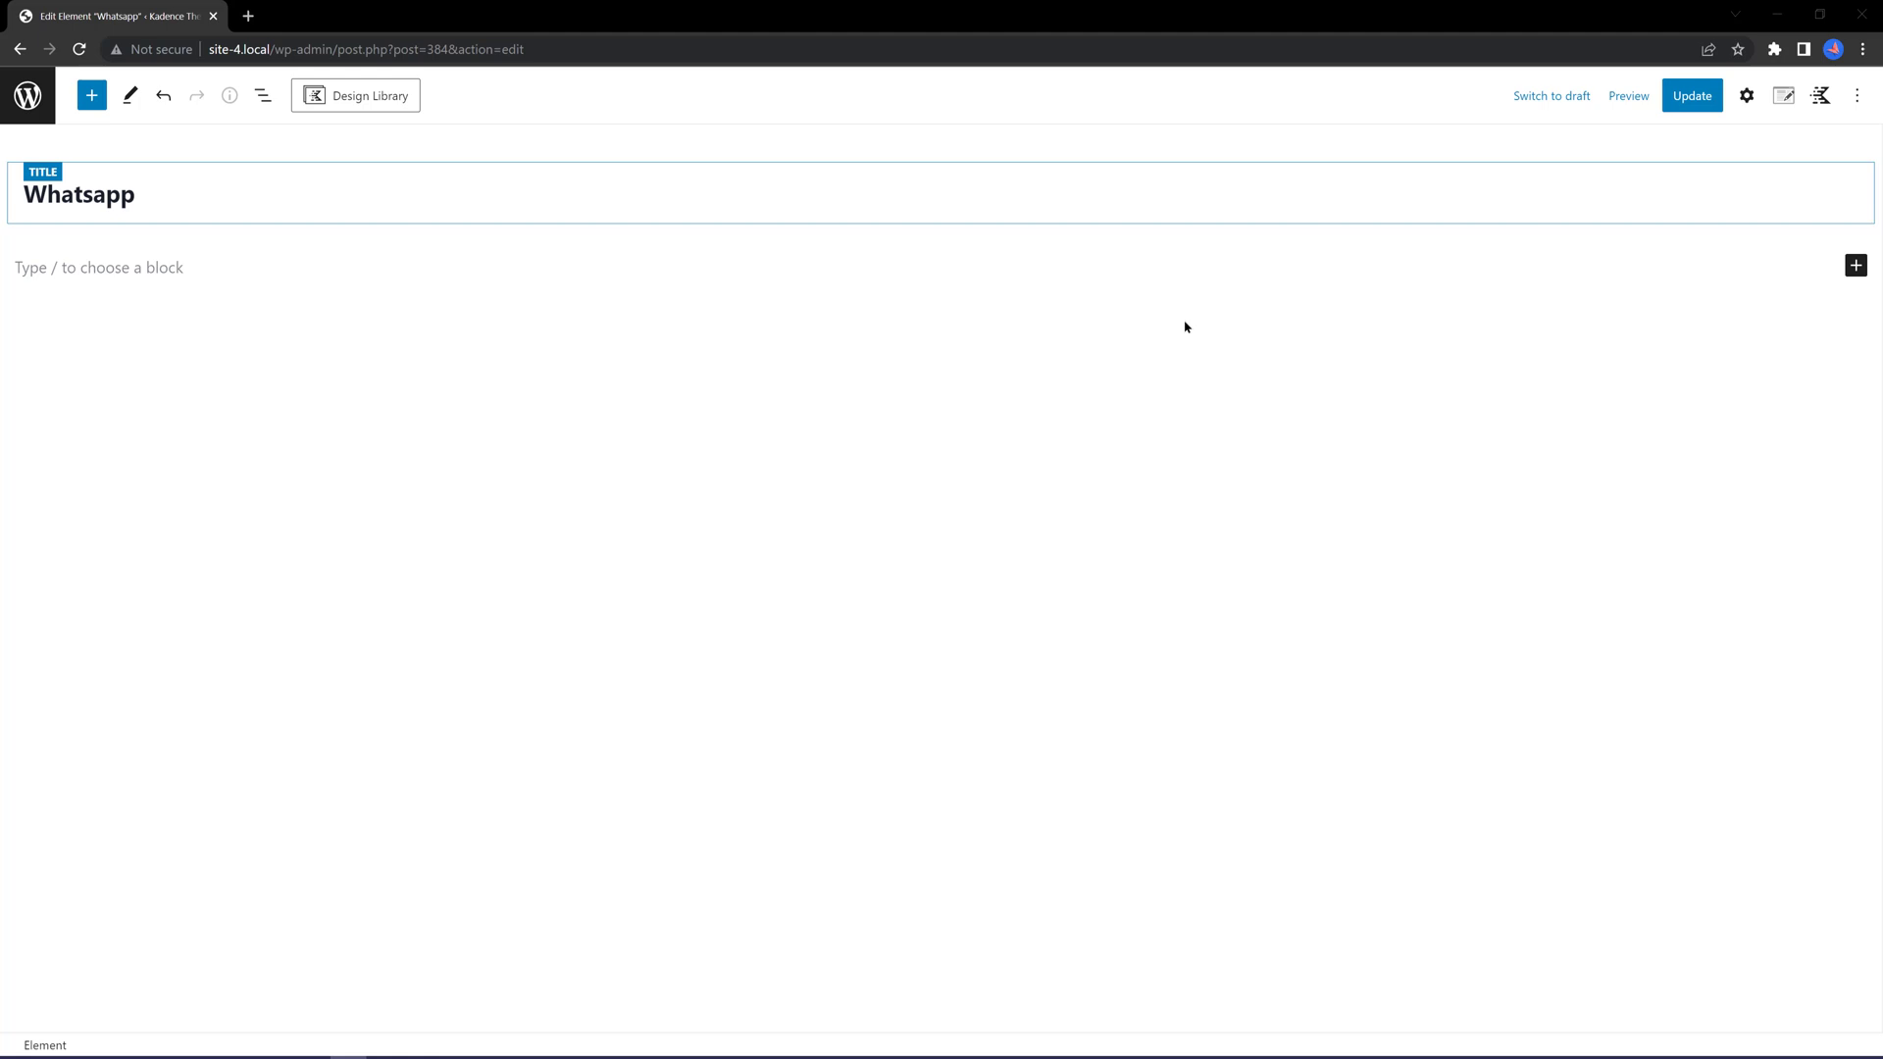
Insert a one-column Row Layout block into the Whatsapp element
click(1855, 266)
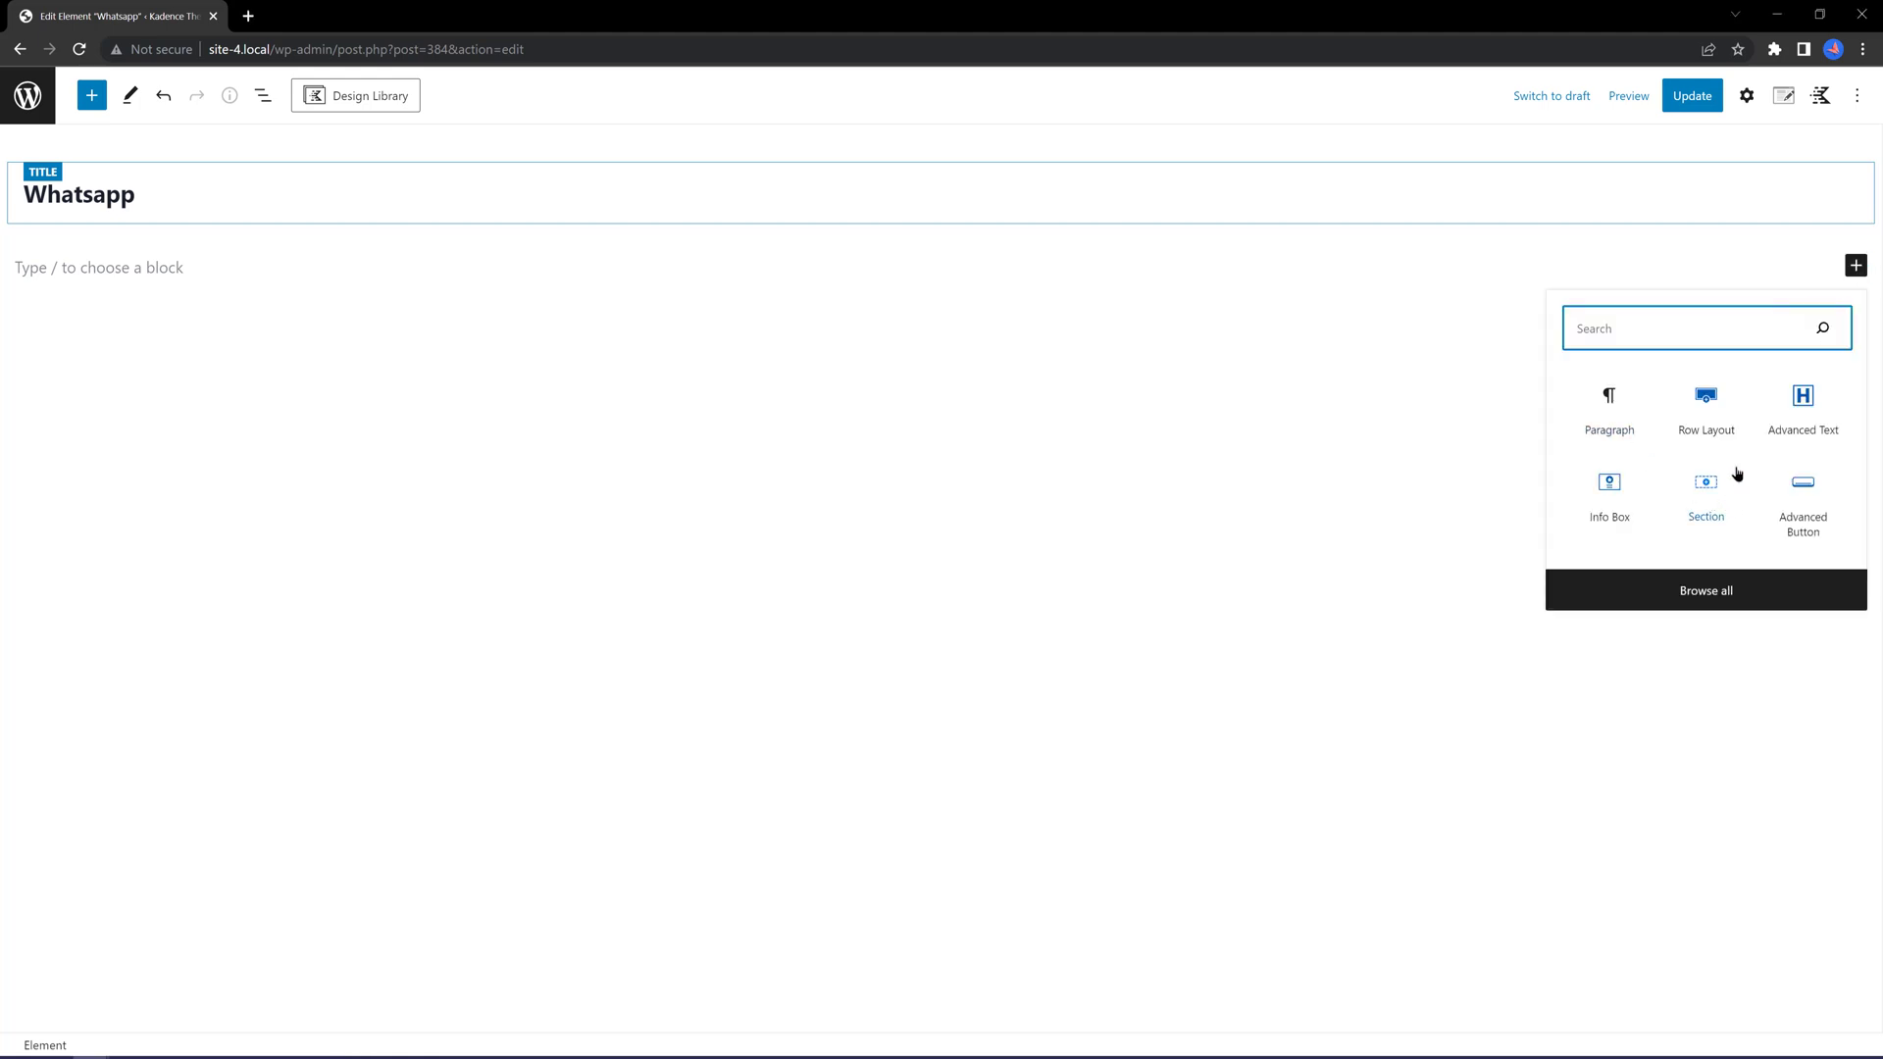
click(1707, 412)
click(588, 355)
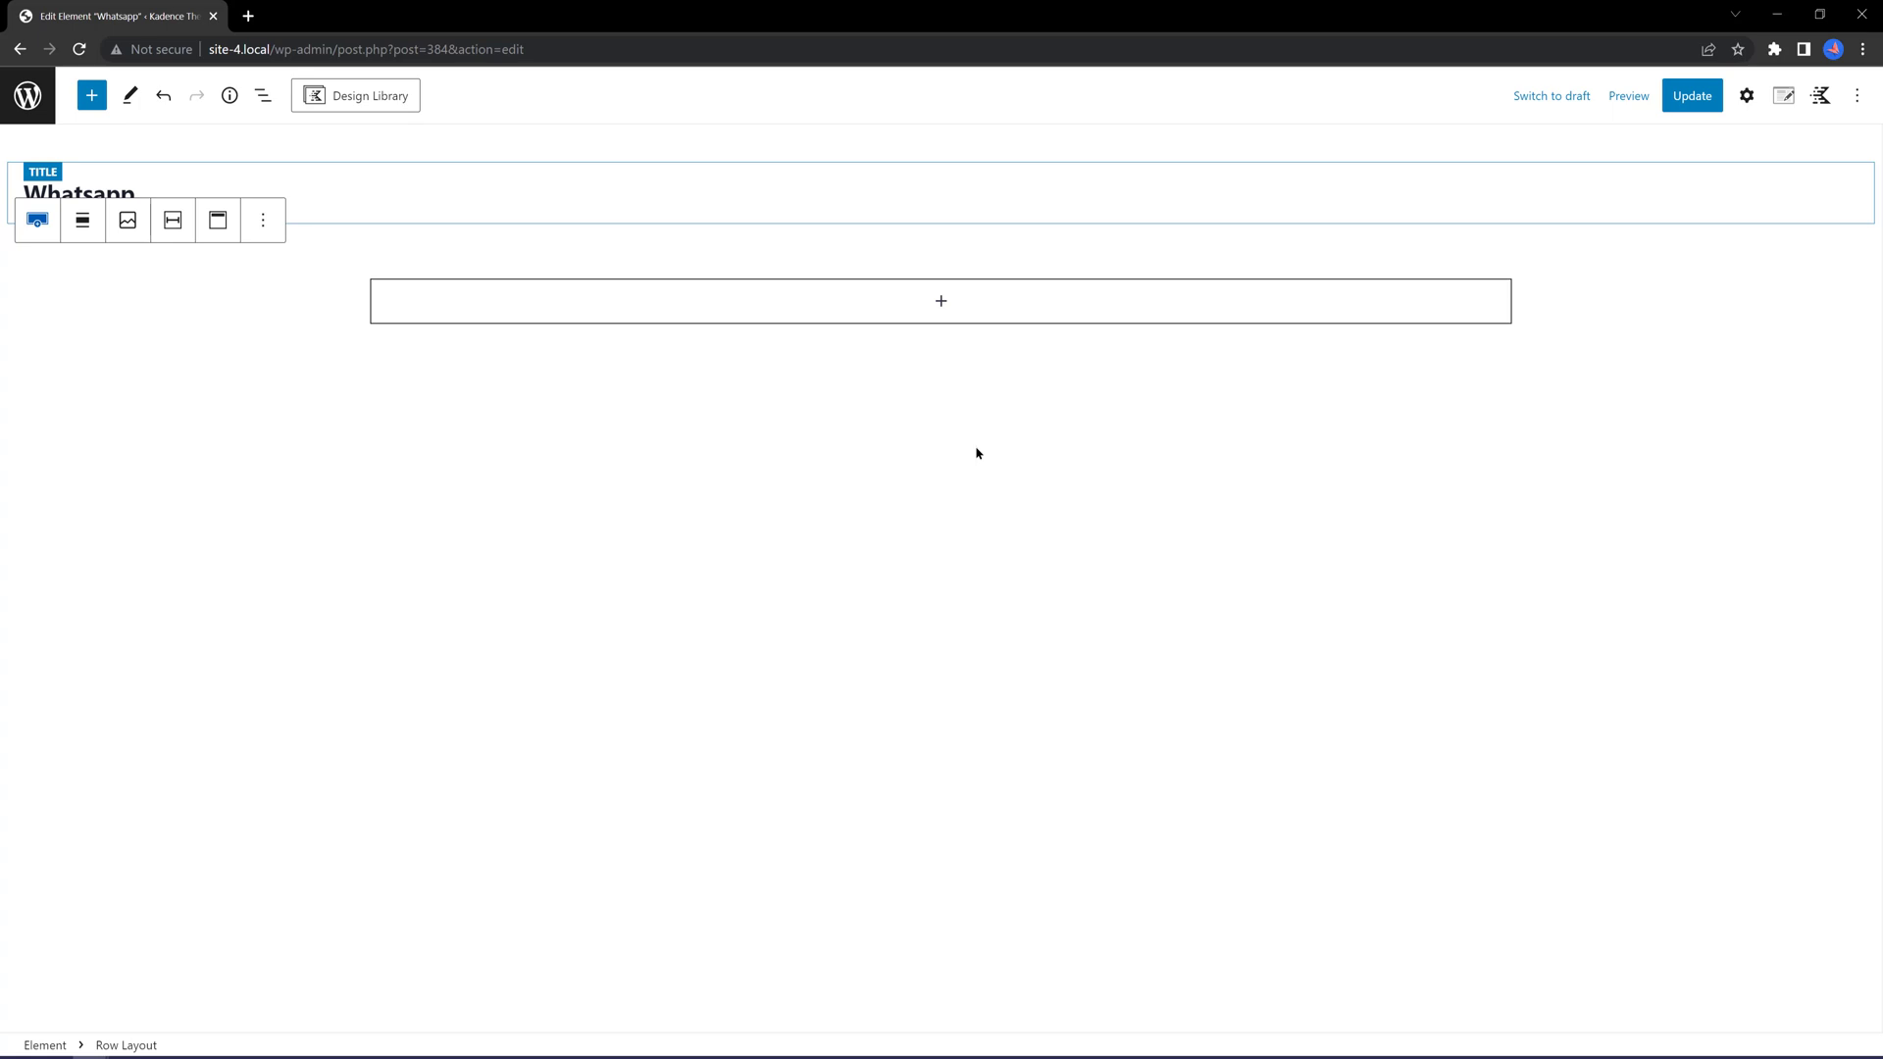
Give the row a 20 vw custom content max width and save the element
click(1747, 95)
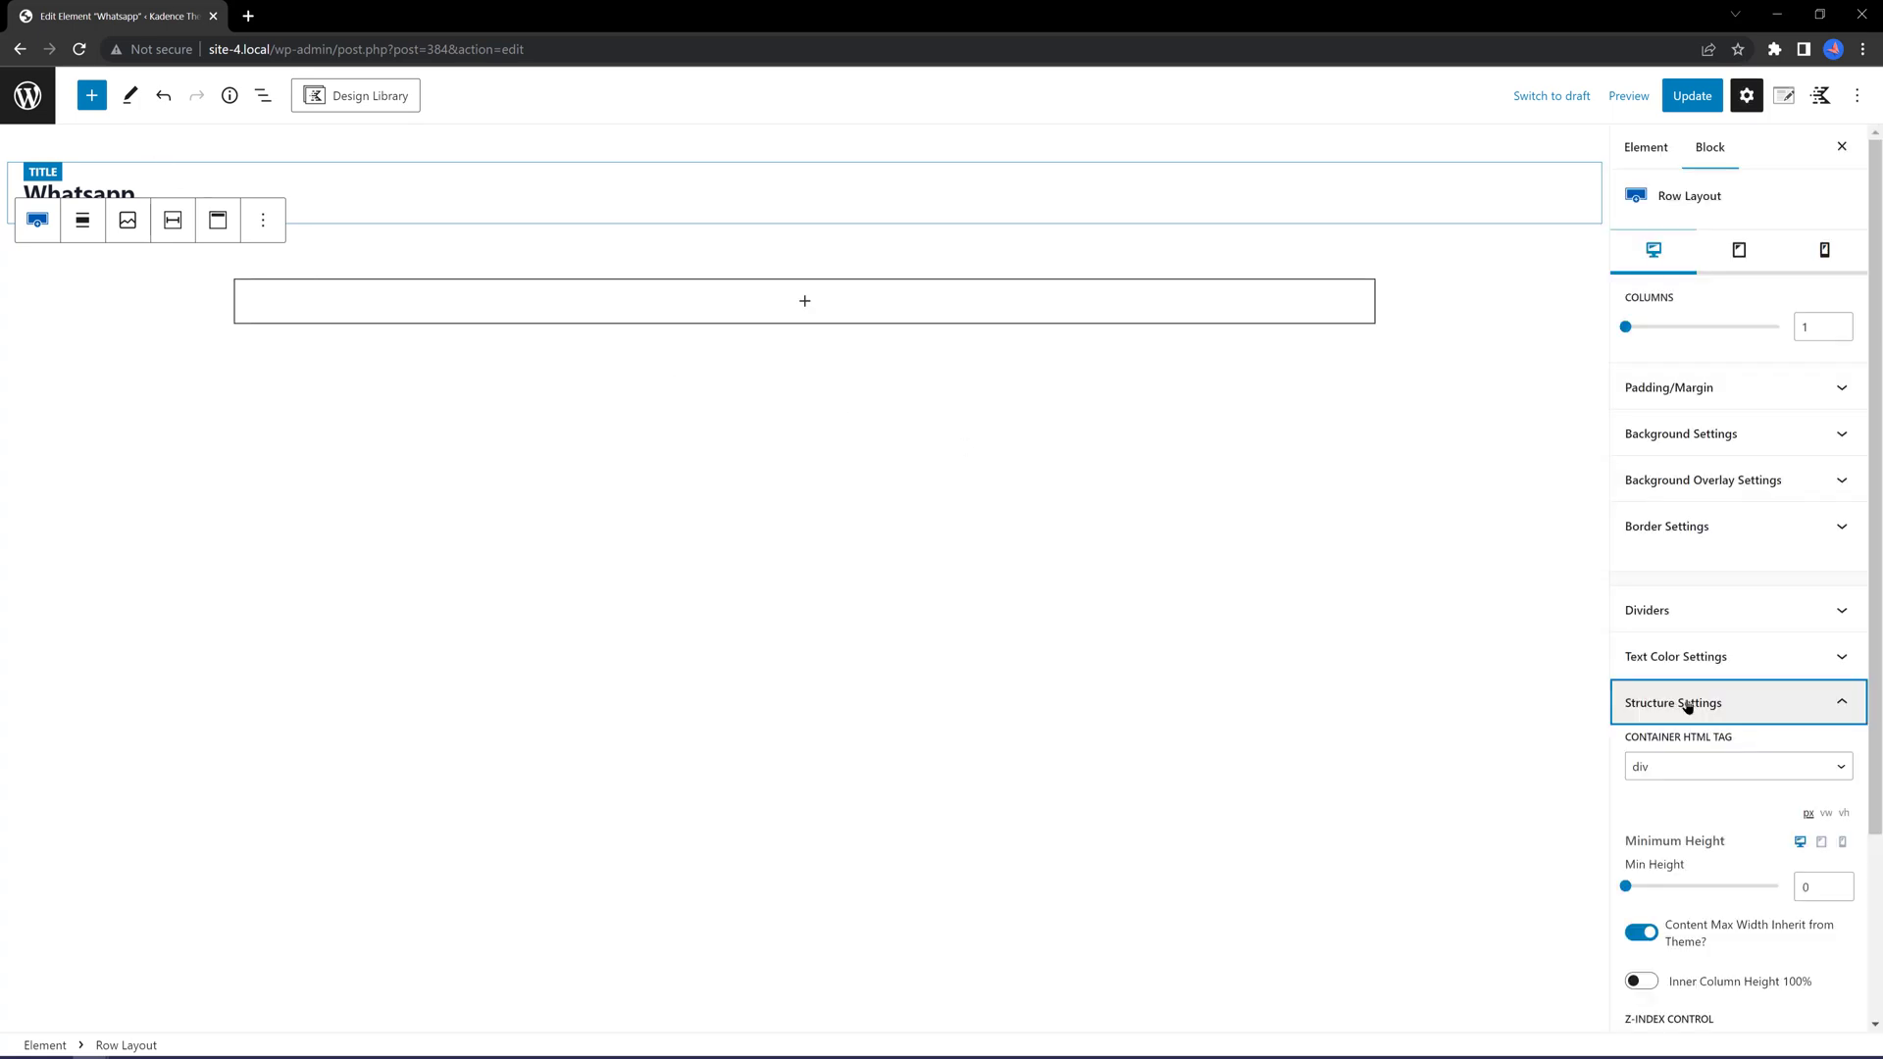
scroll(1710, 807, down, 3)
click(1782, 773)
text(20)
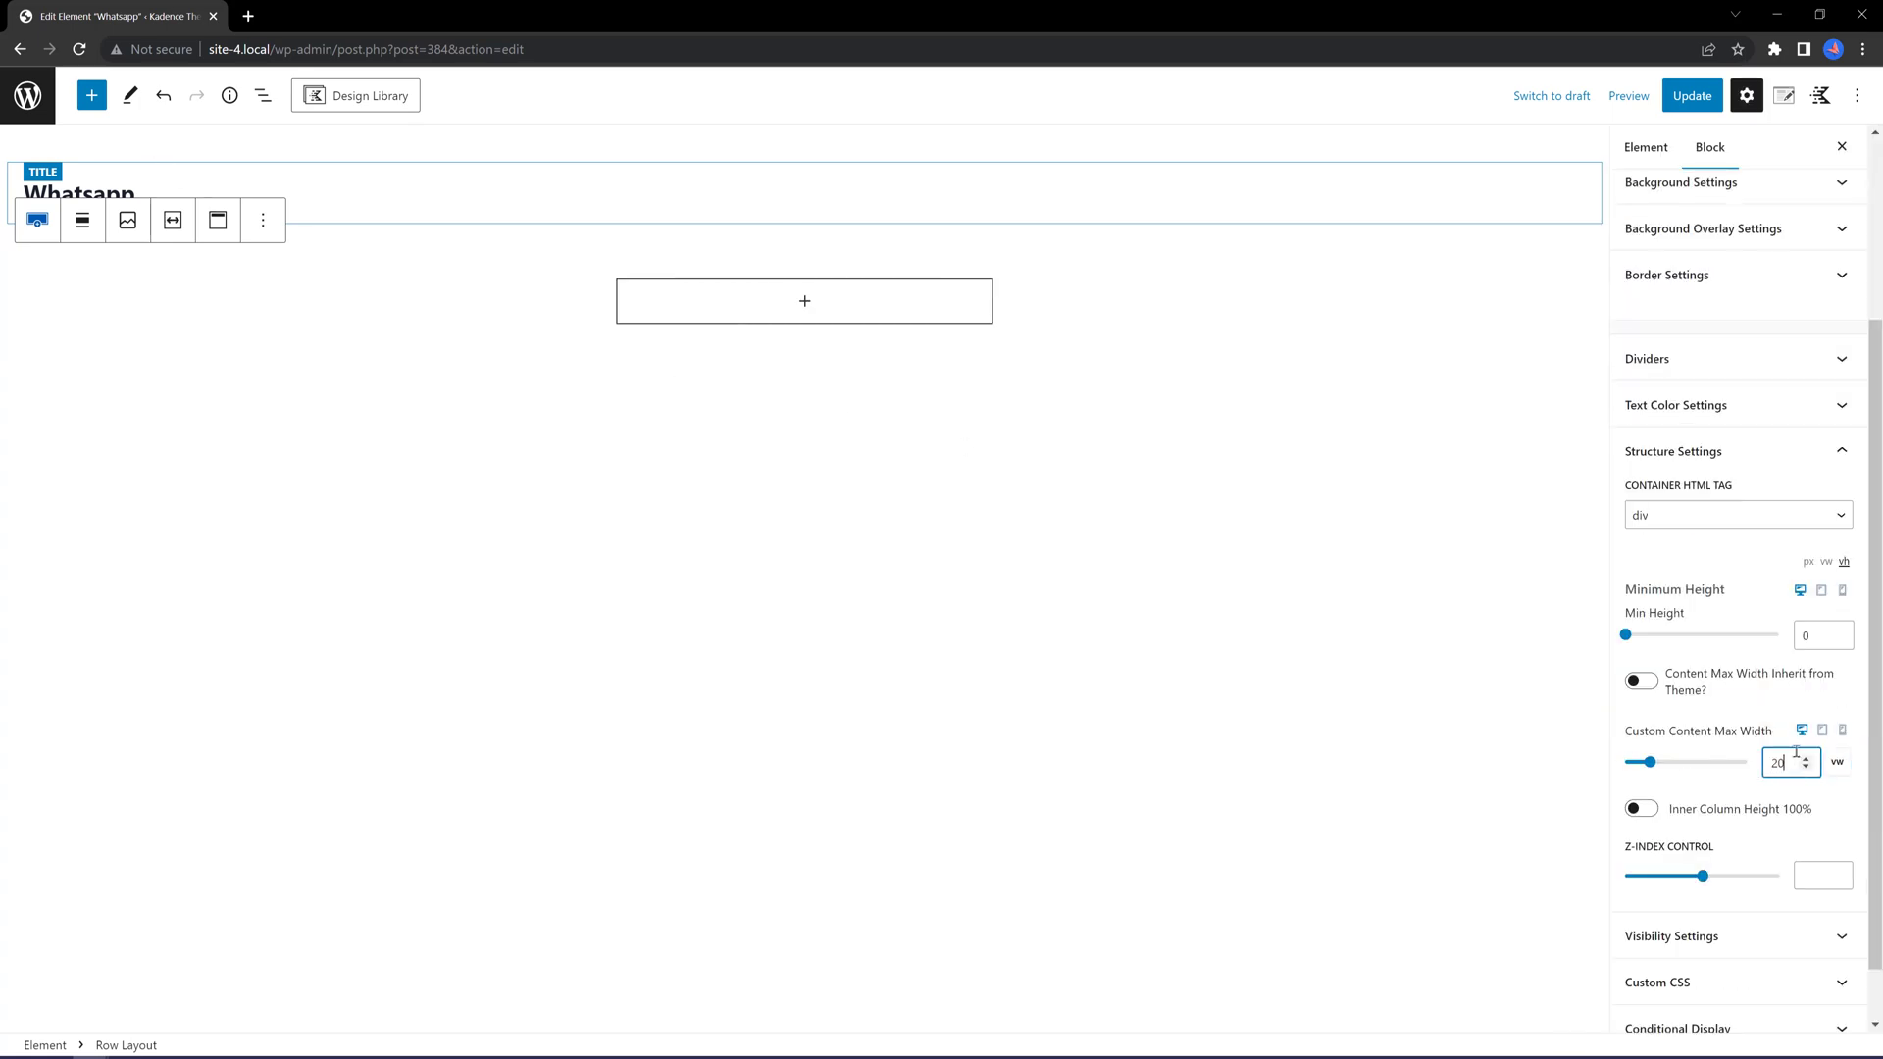
key(ctrl+s)
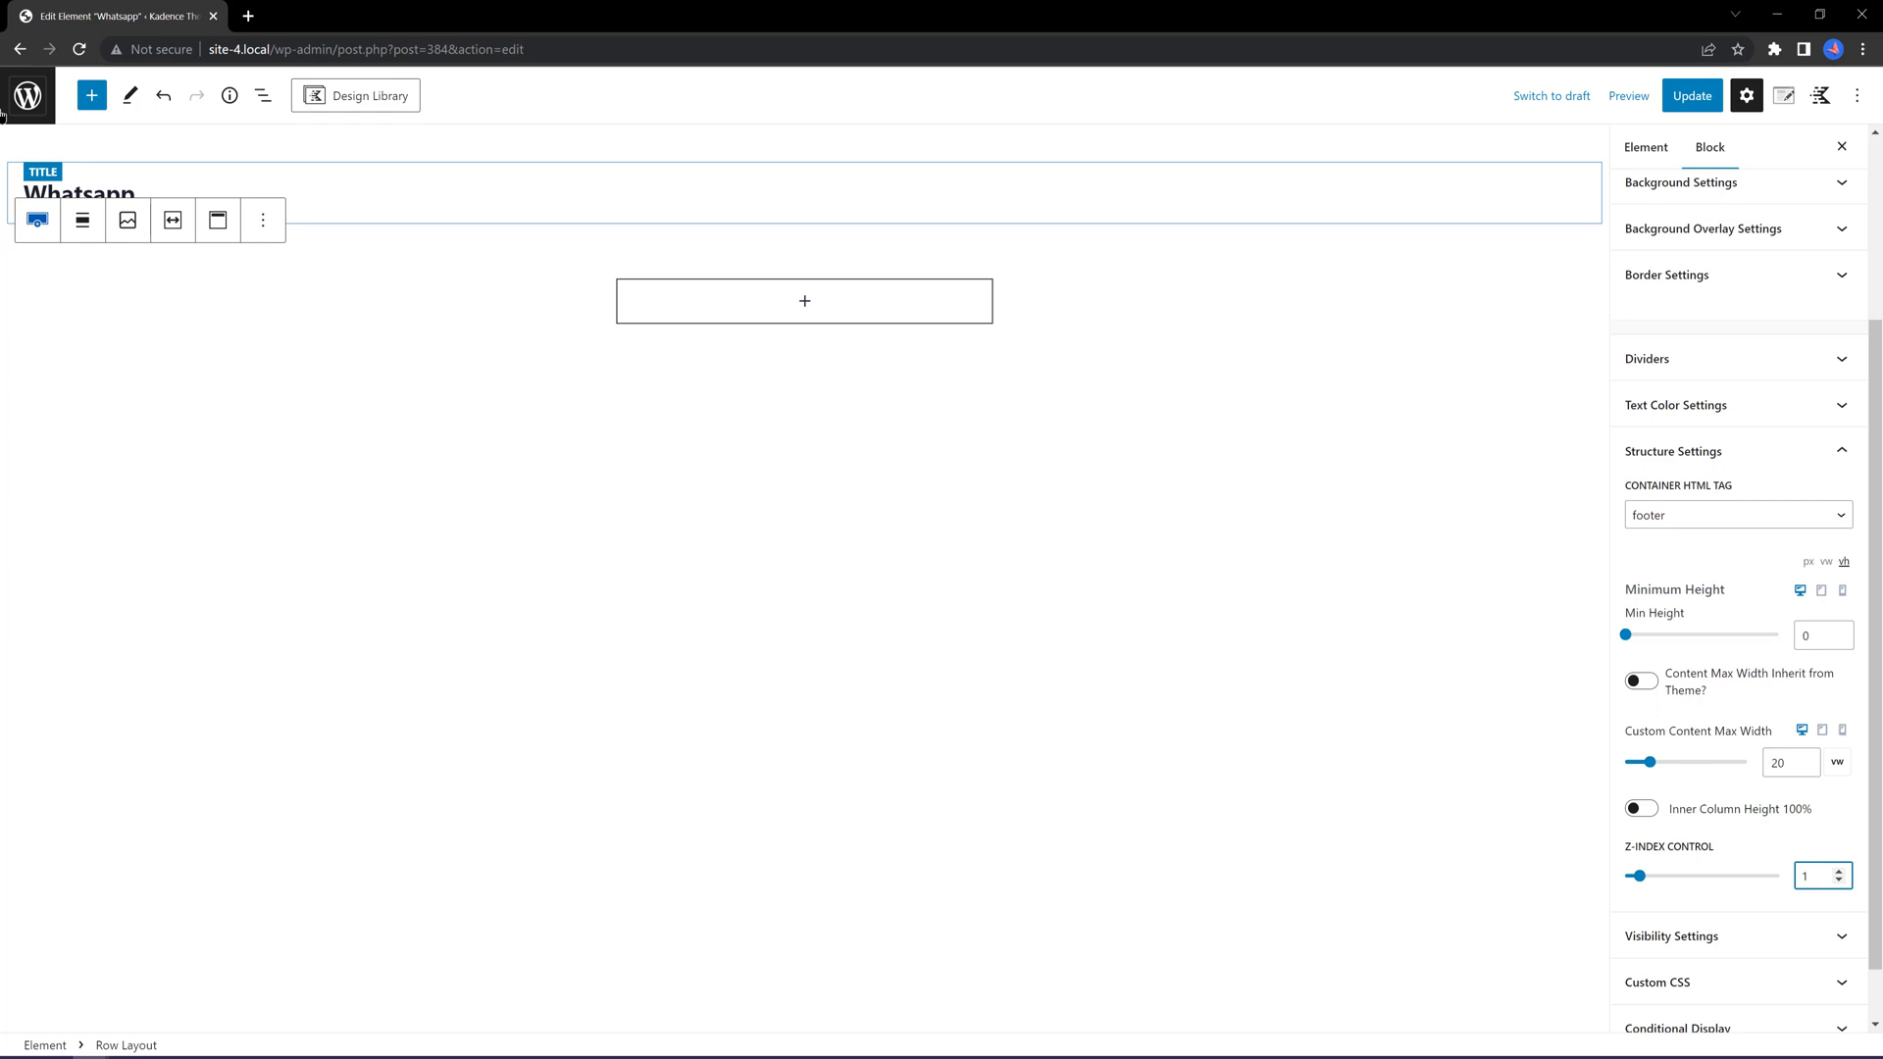
key(shift+alt+o)
Select the row's Section and set vertical flex direction with centred text alignment
key(Right)
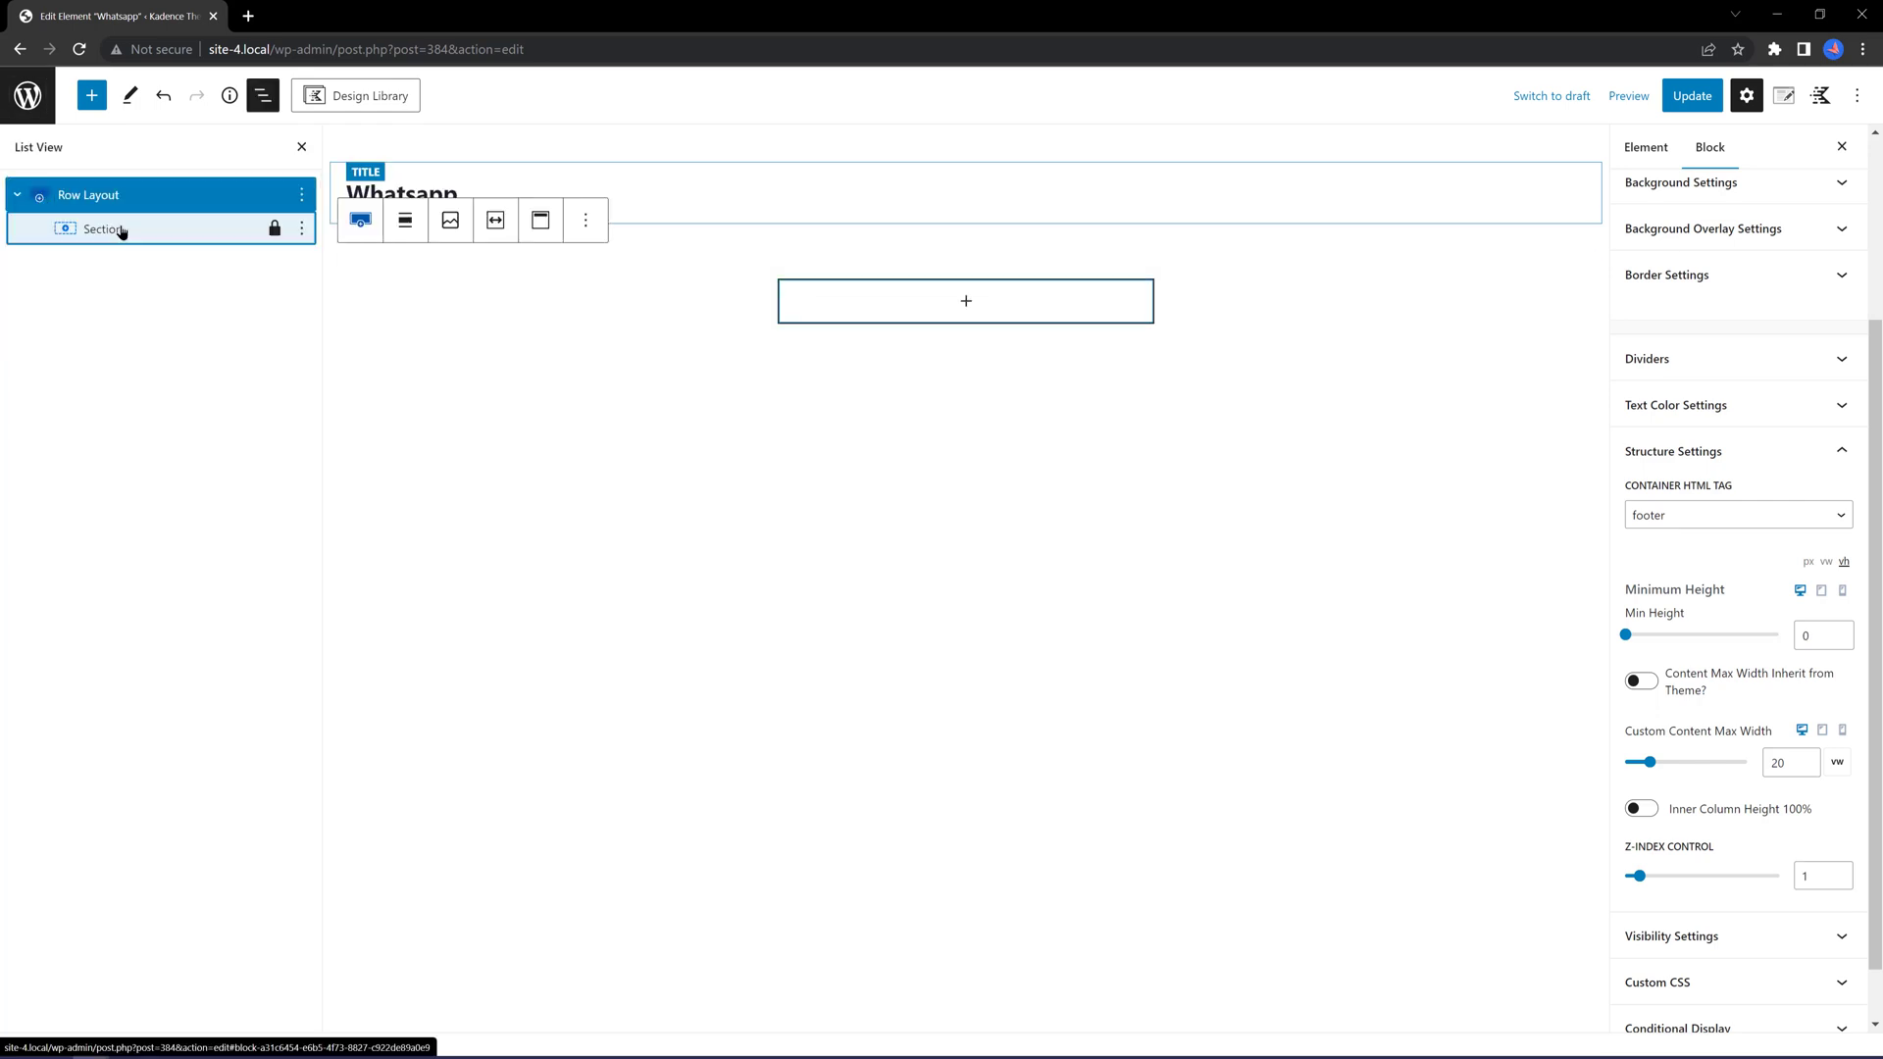
click(118, 229)
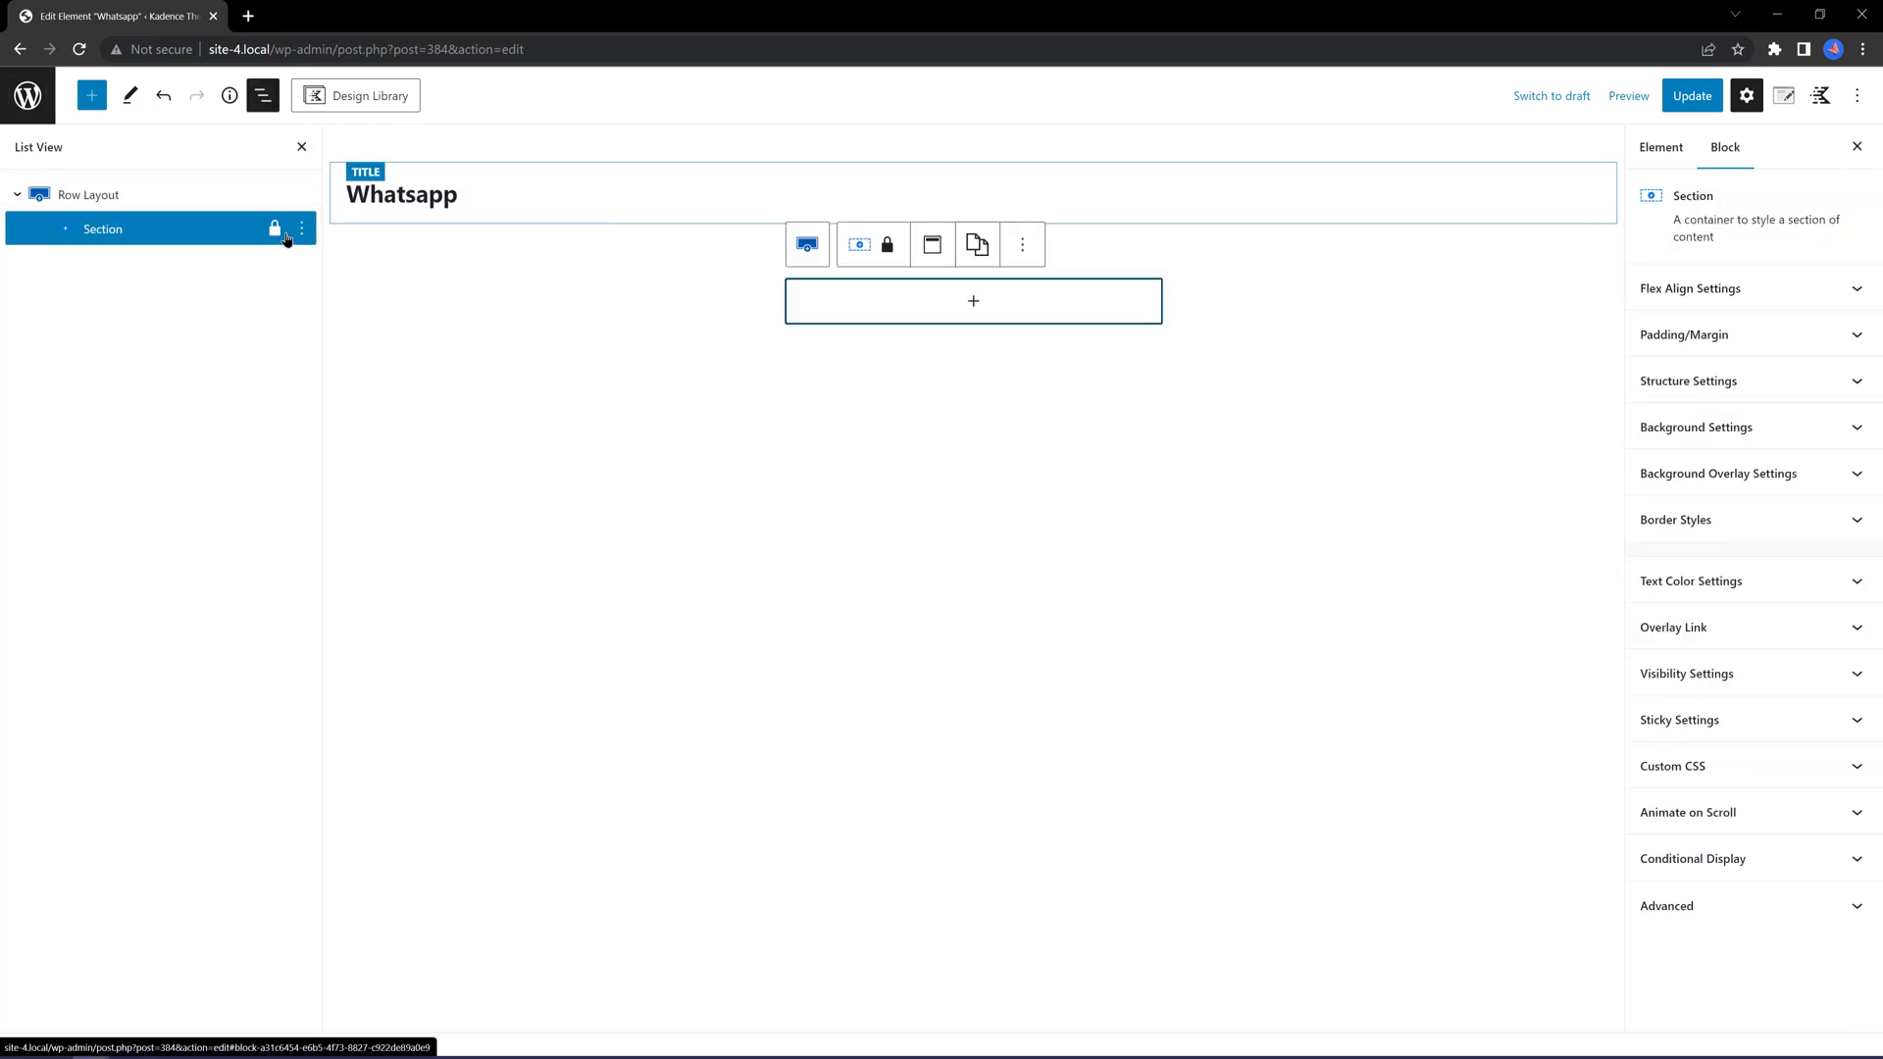
click(1644, 289)
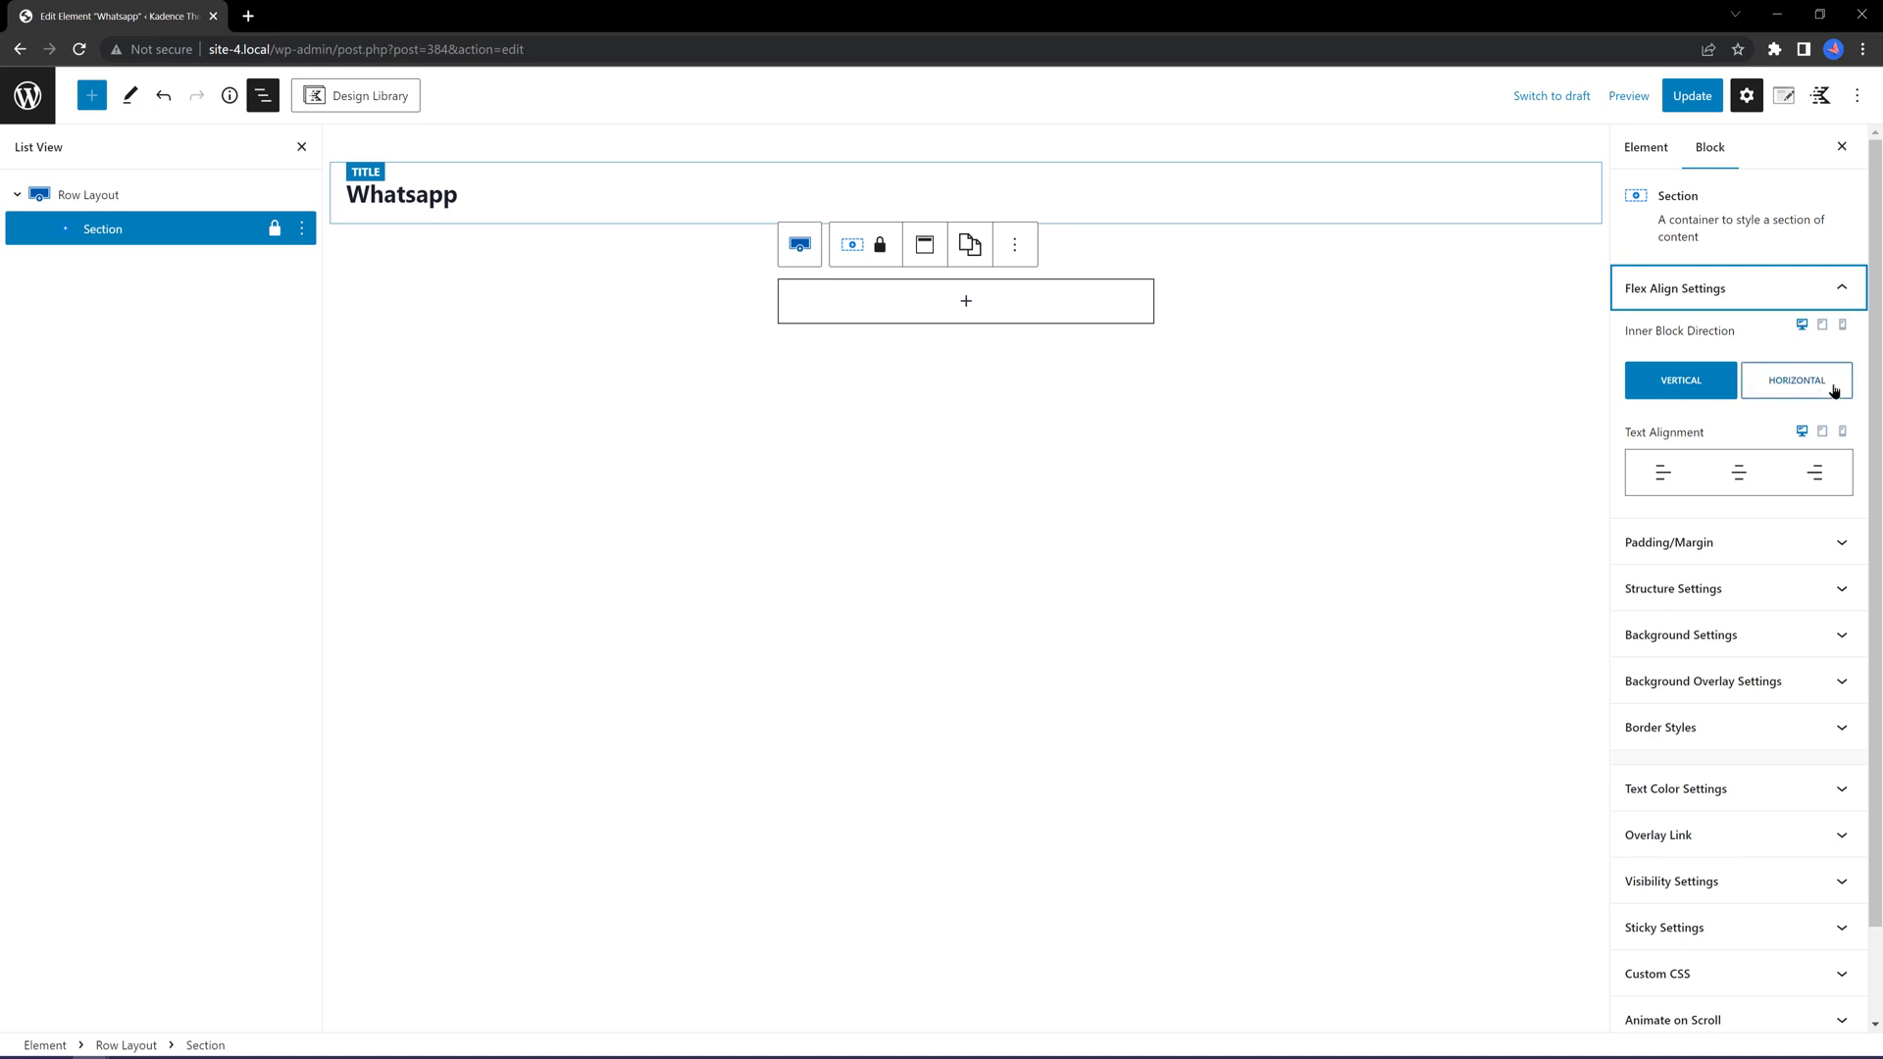
click(1665, 388)
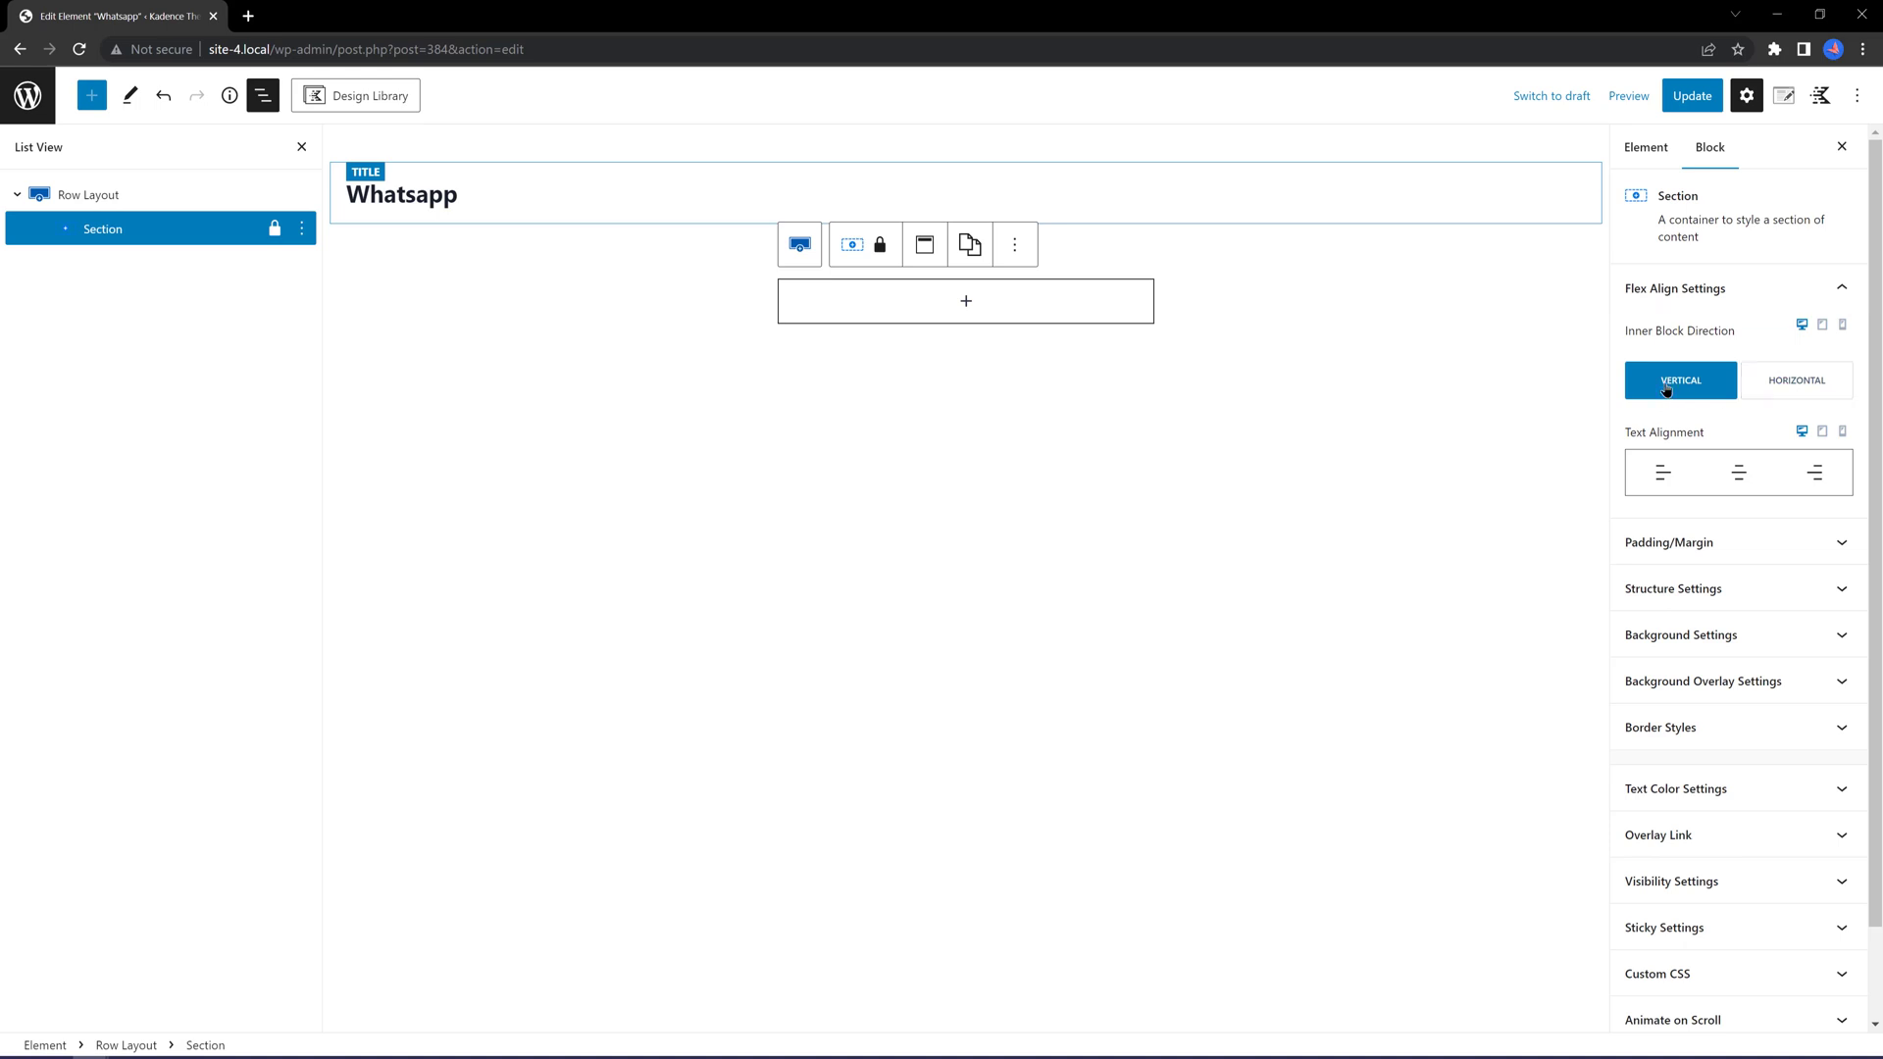
click(1738, 472)
click(1721, 591)
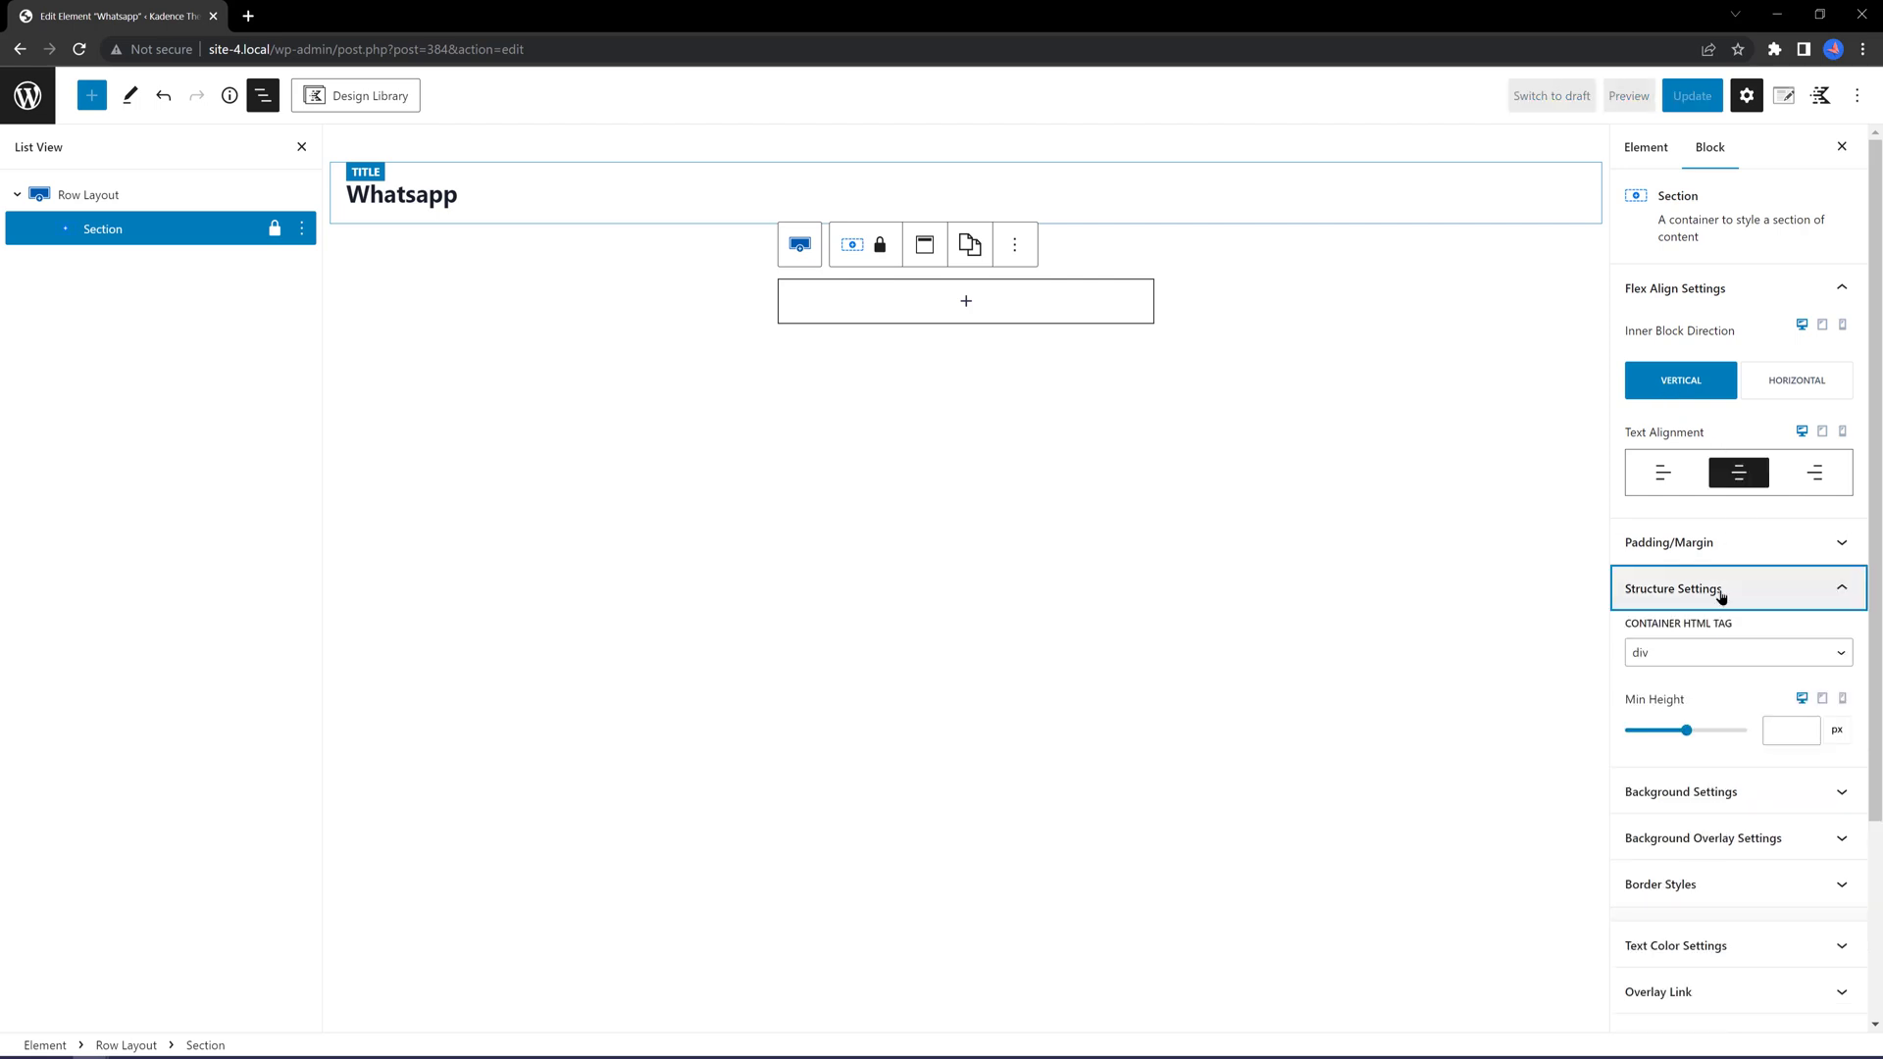
scroll(1853, 833, down, 3)
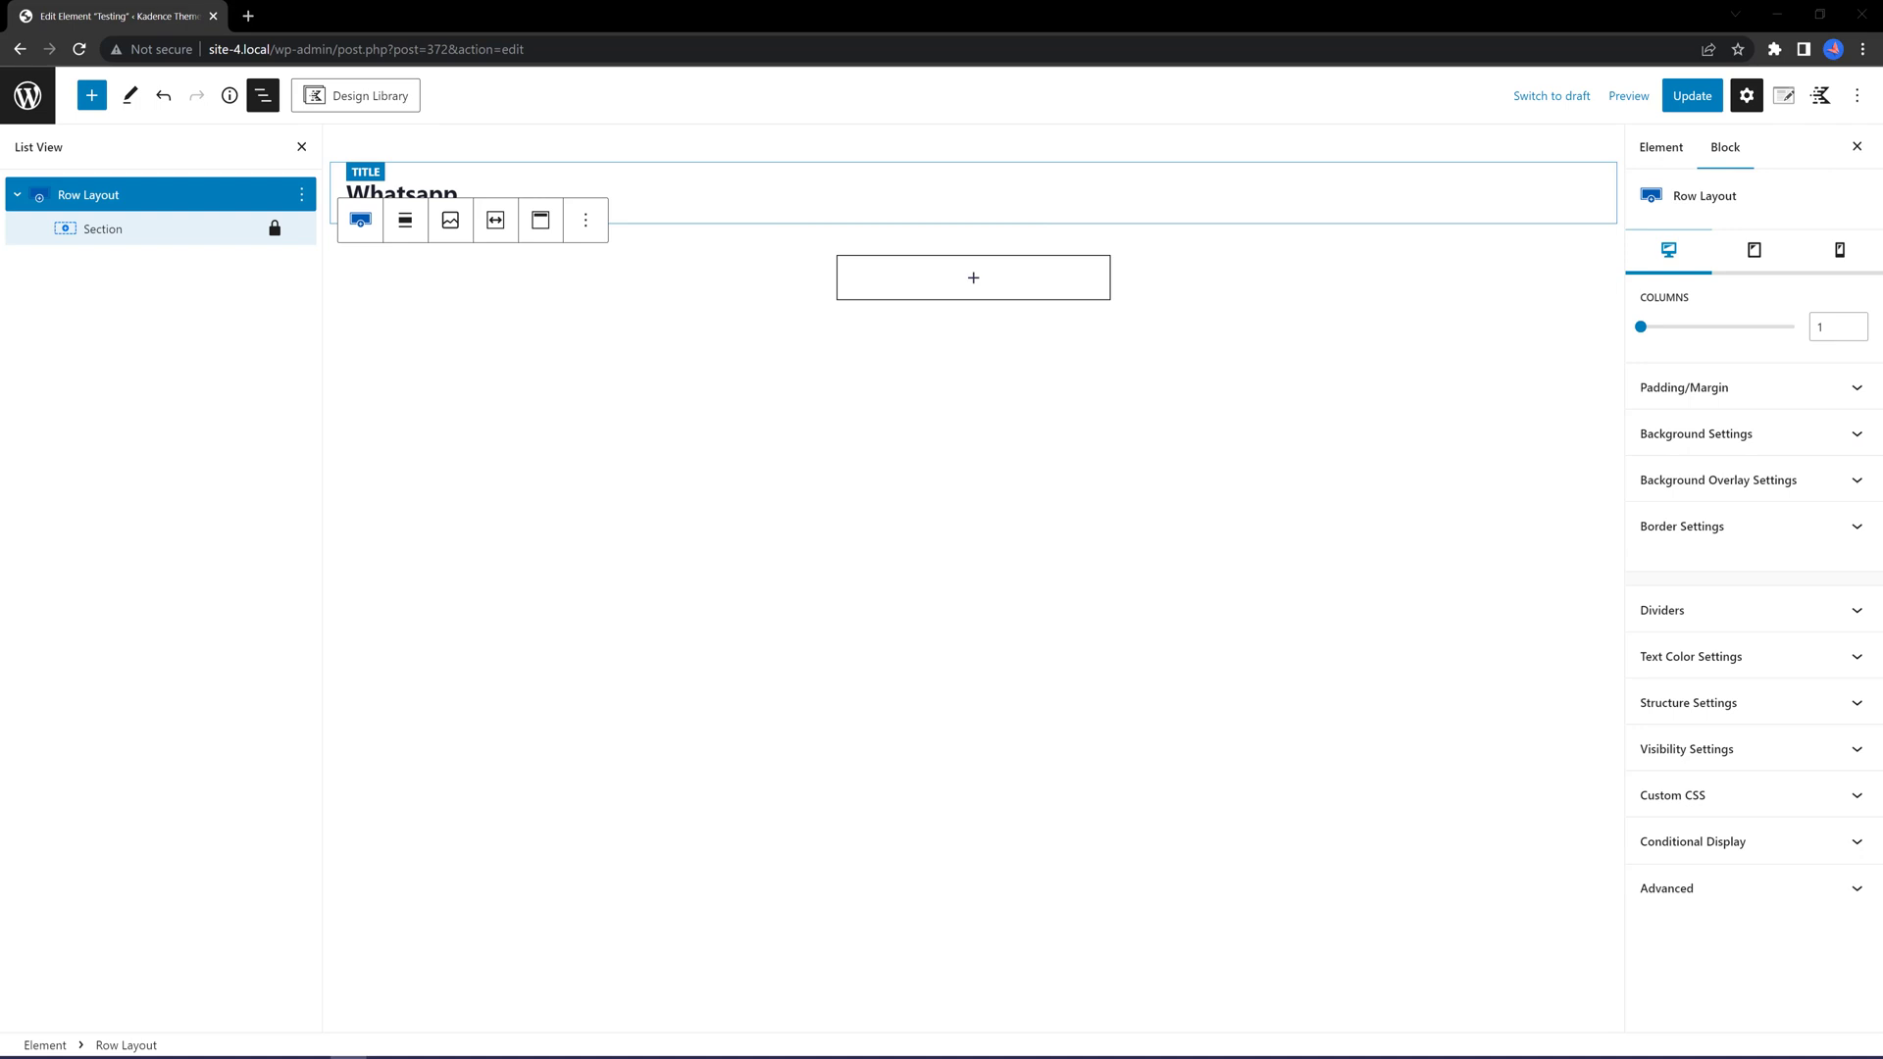
Add a button labelled 'FEEL FREE TO CONTACT US!' with a green background to the Section
click(972, 278)
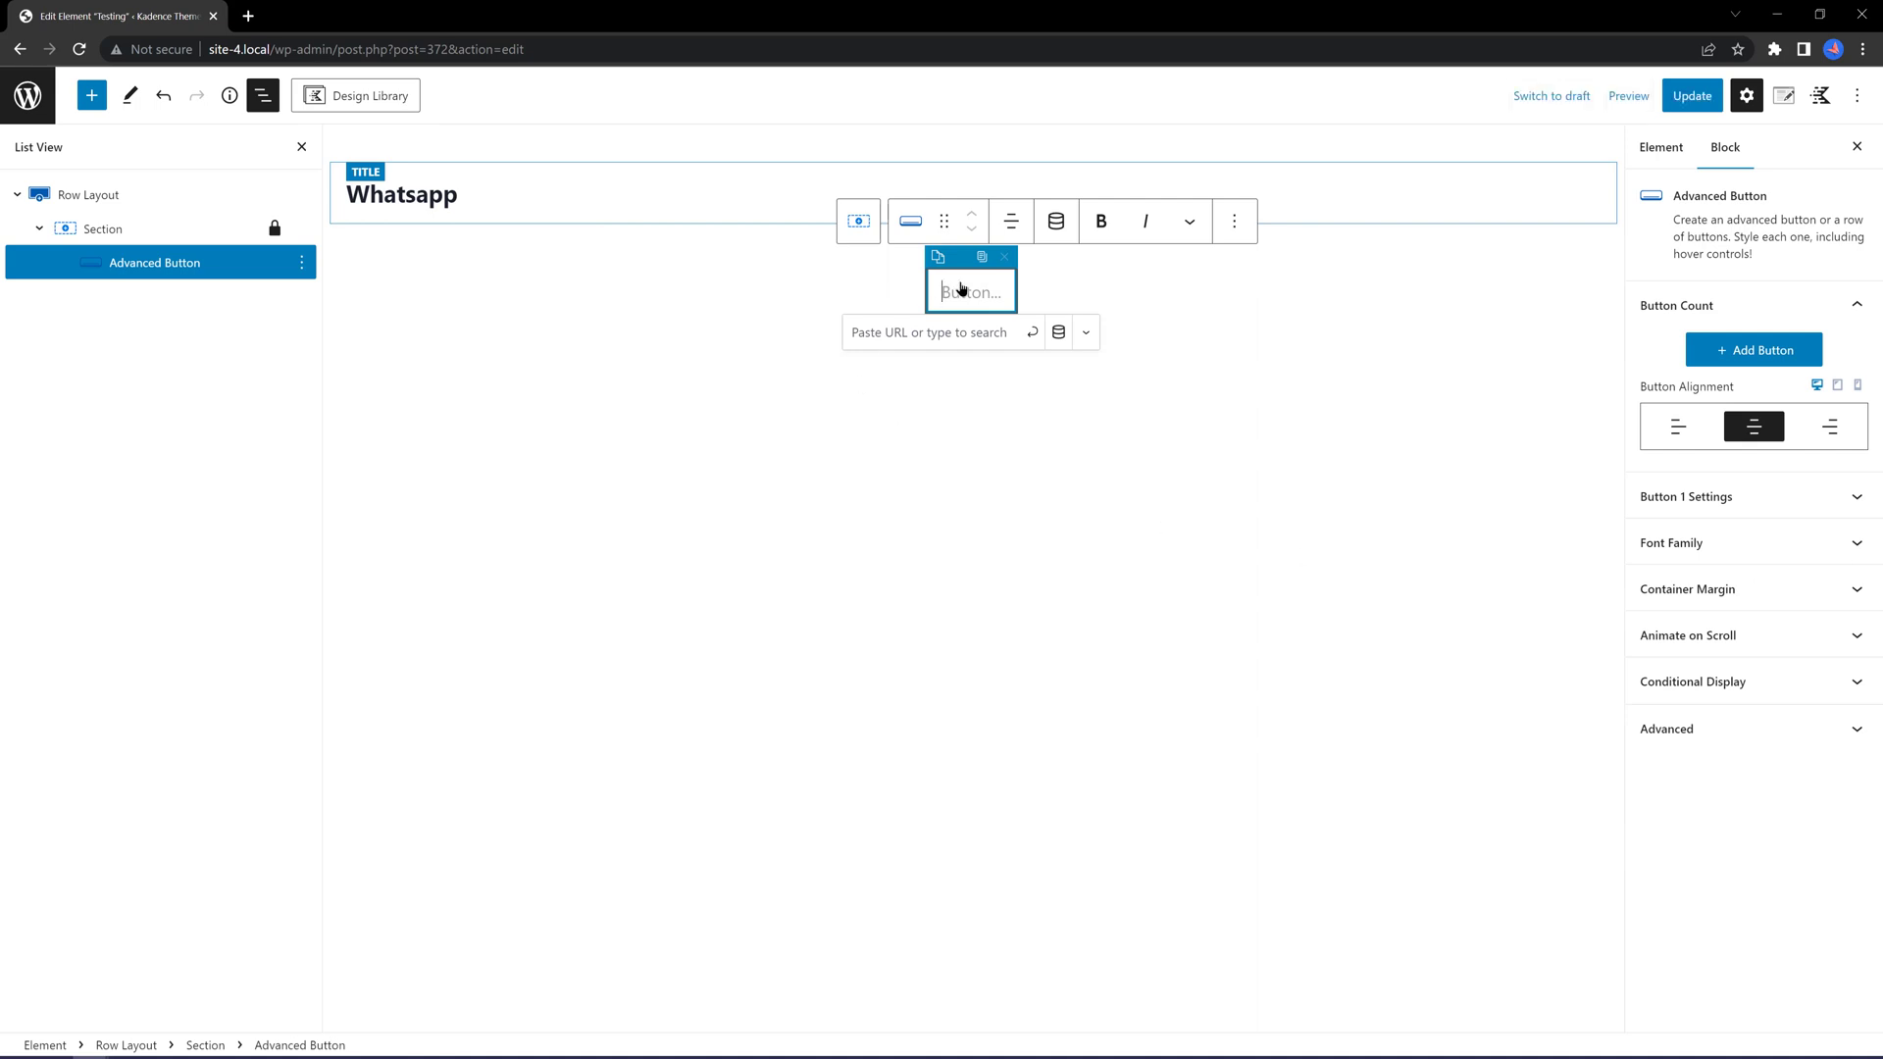
text(FEEL FREE TO CONTACT US!)
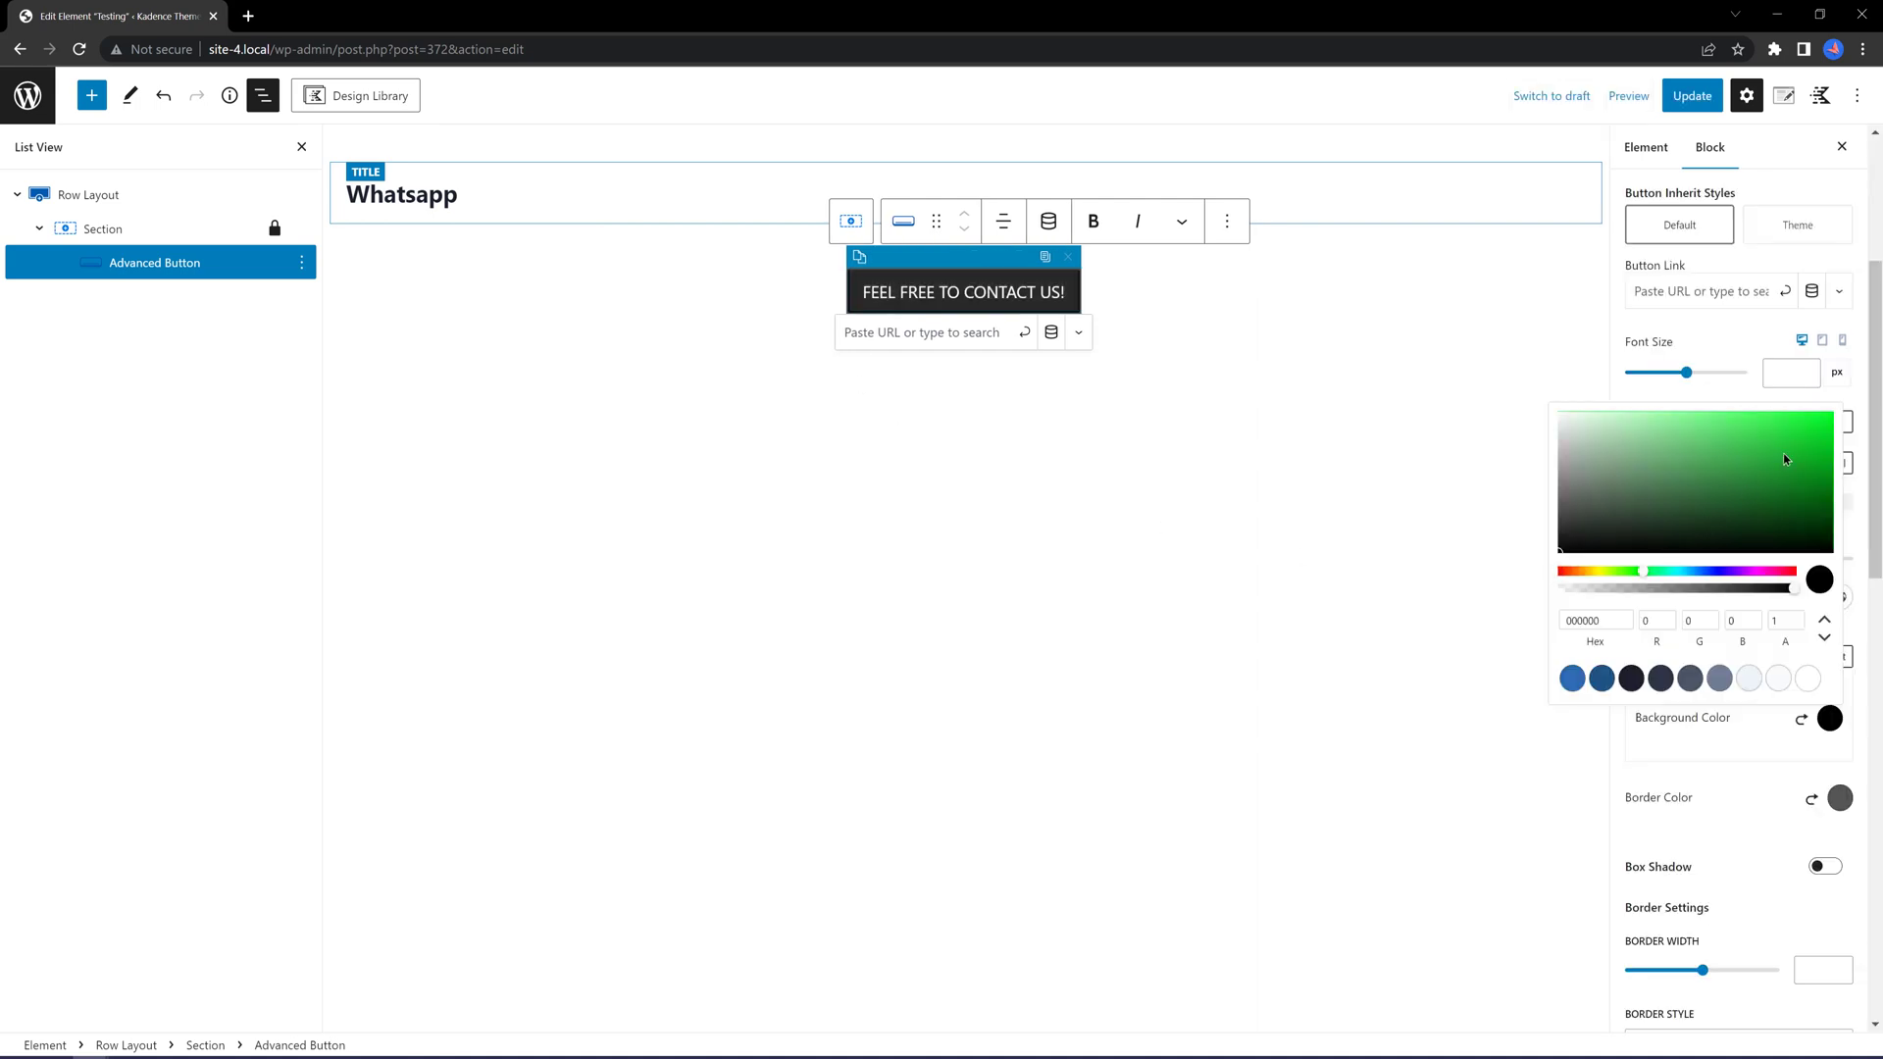
text(02F722)
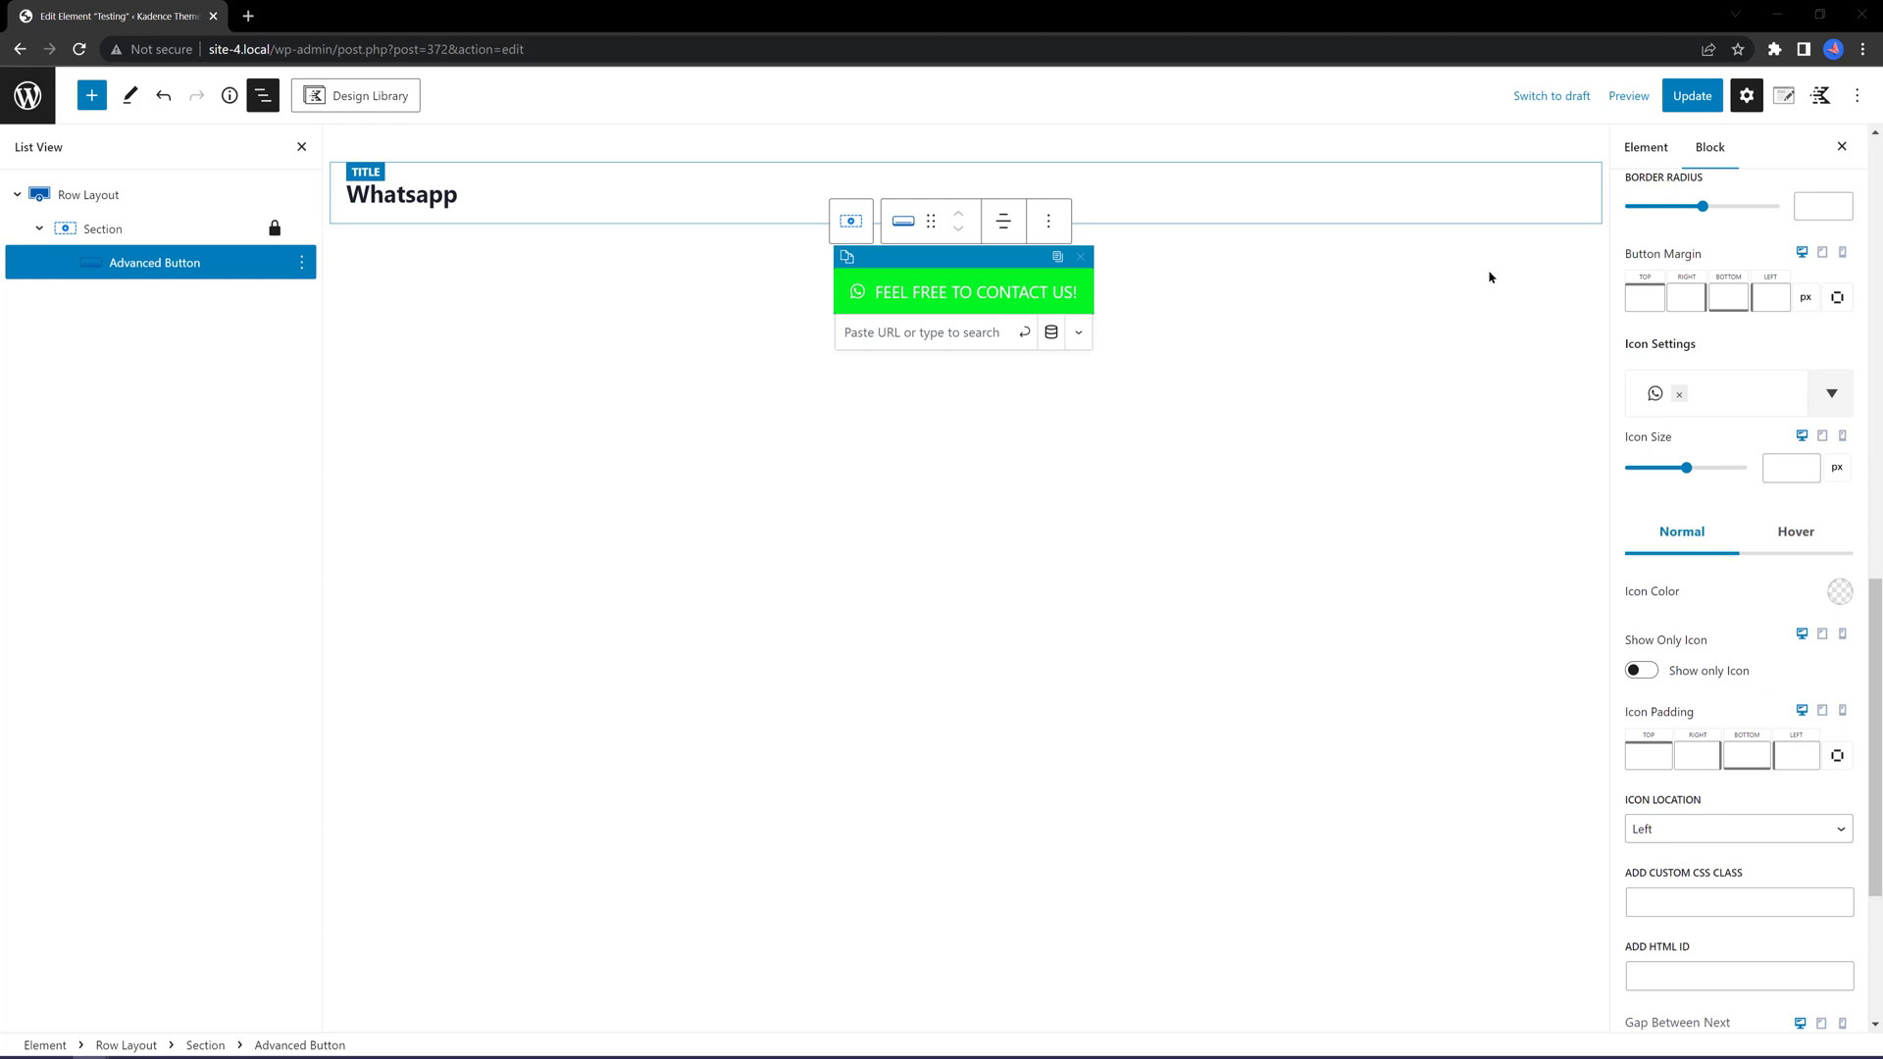
Link the button to a wa.me chat address with the phone number, then update the Whatsapp element
click(876, 323)
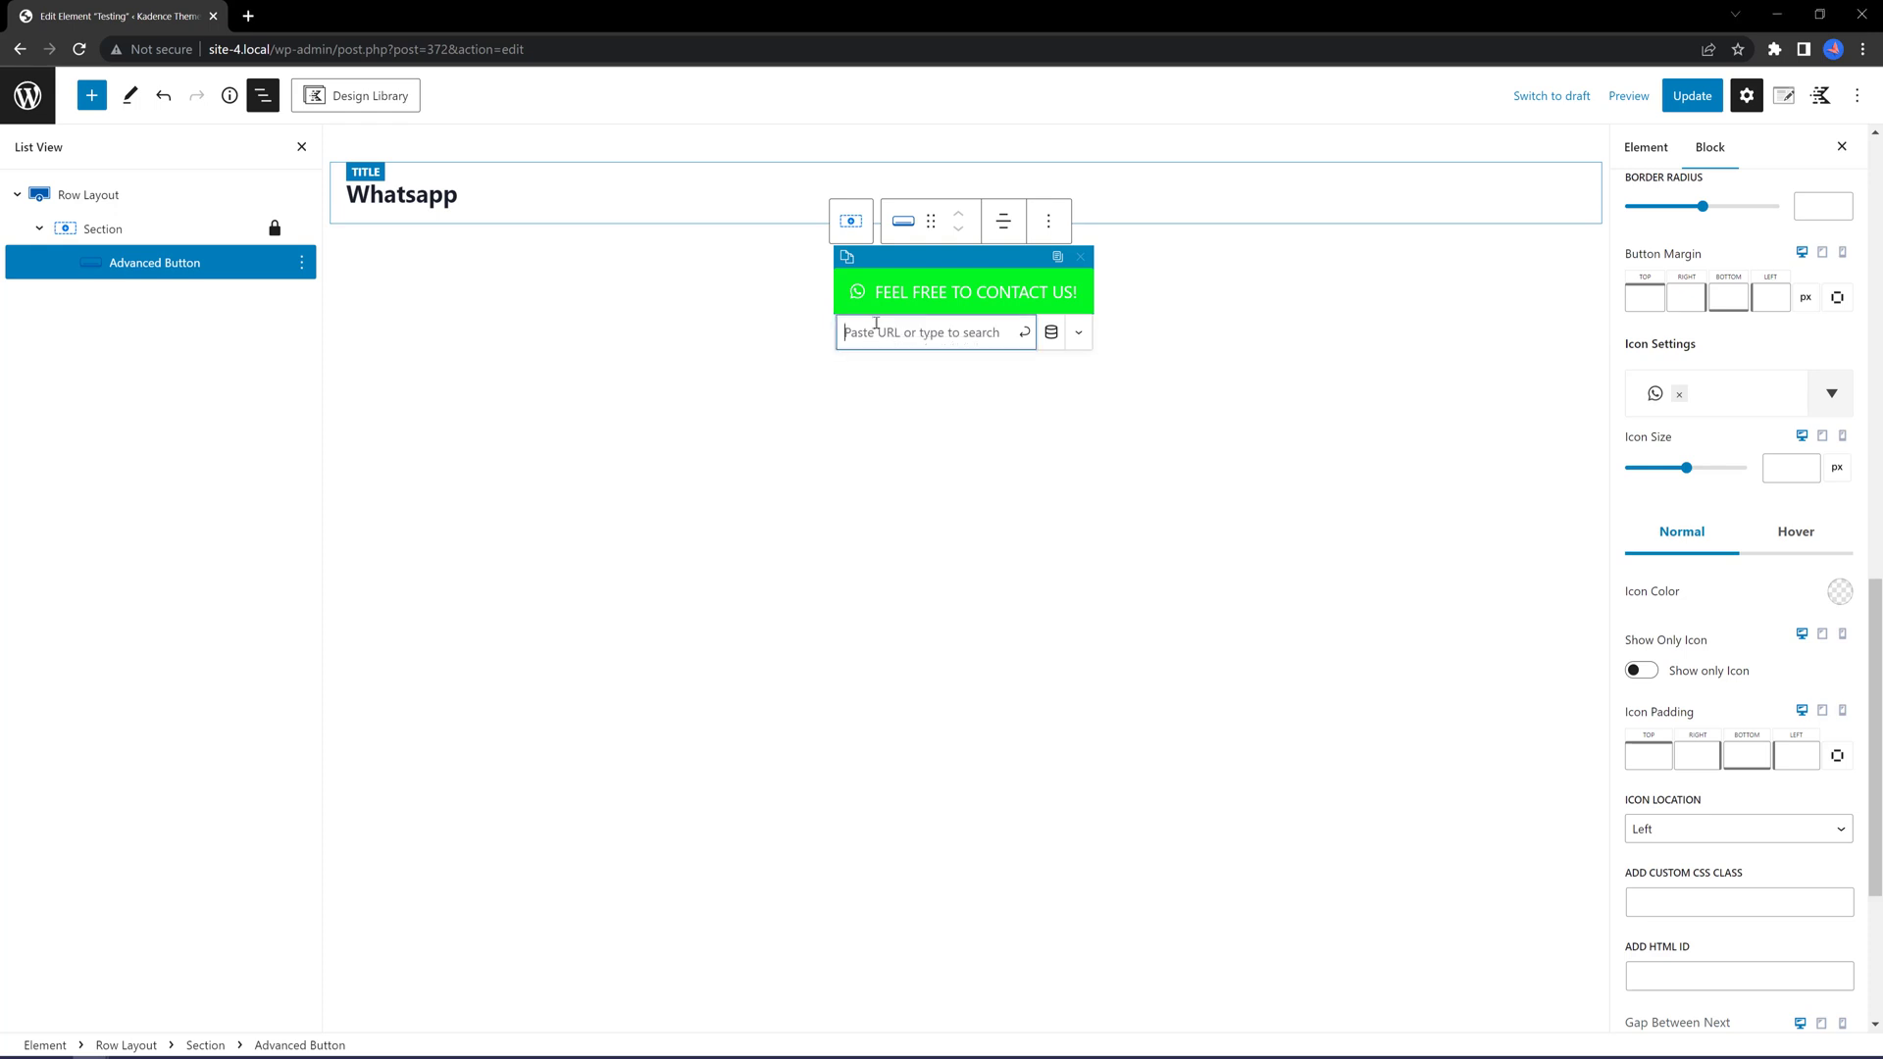
text(wa.)
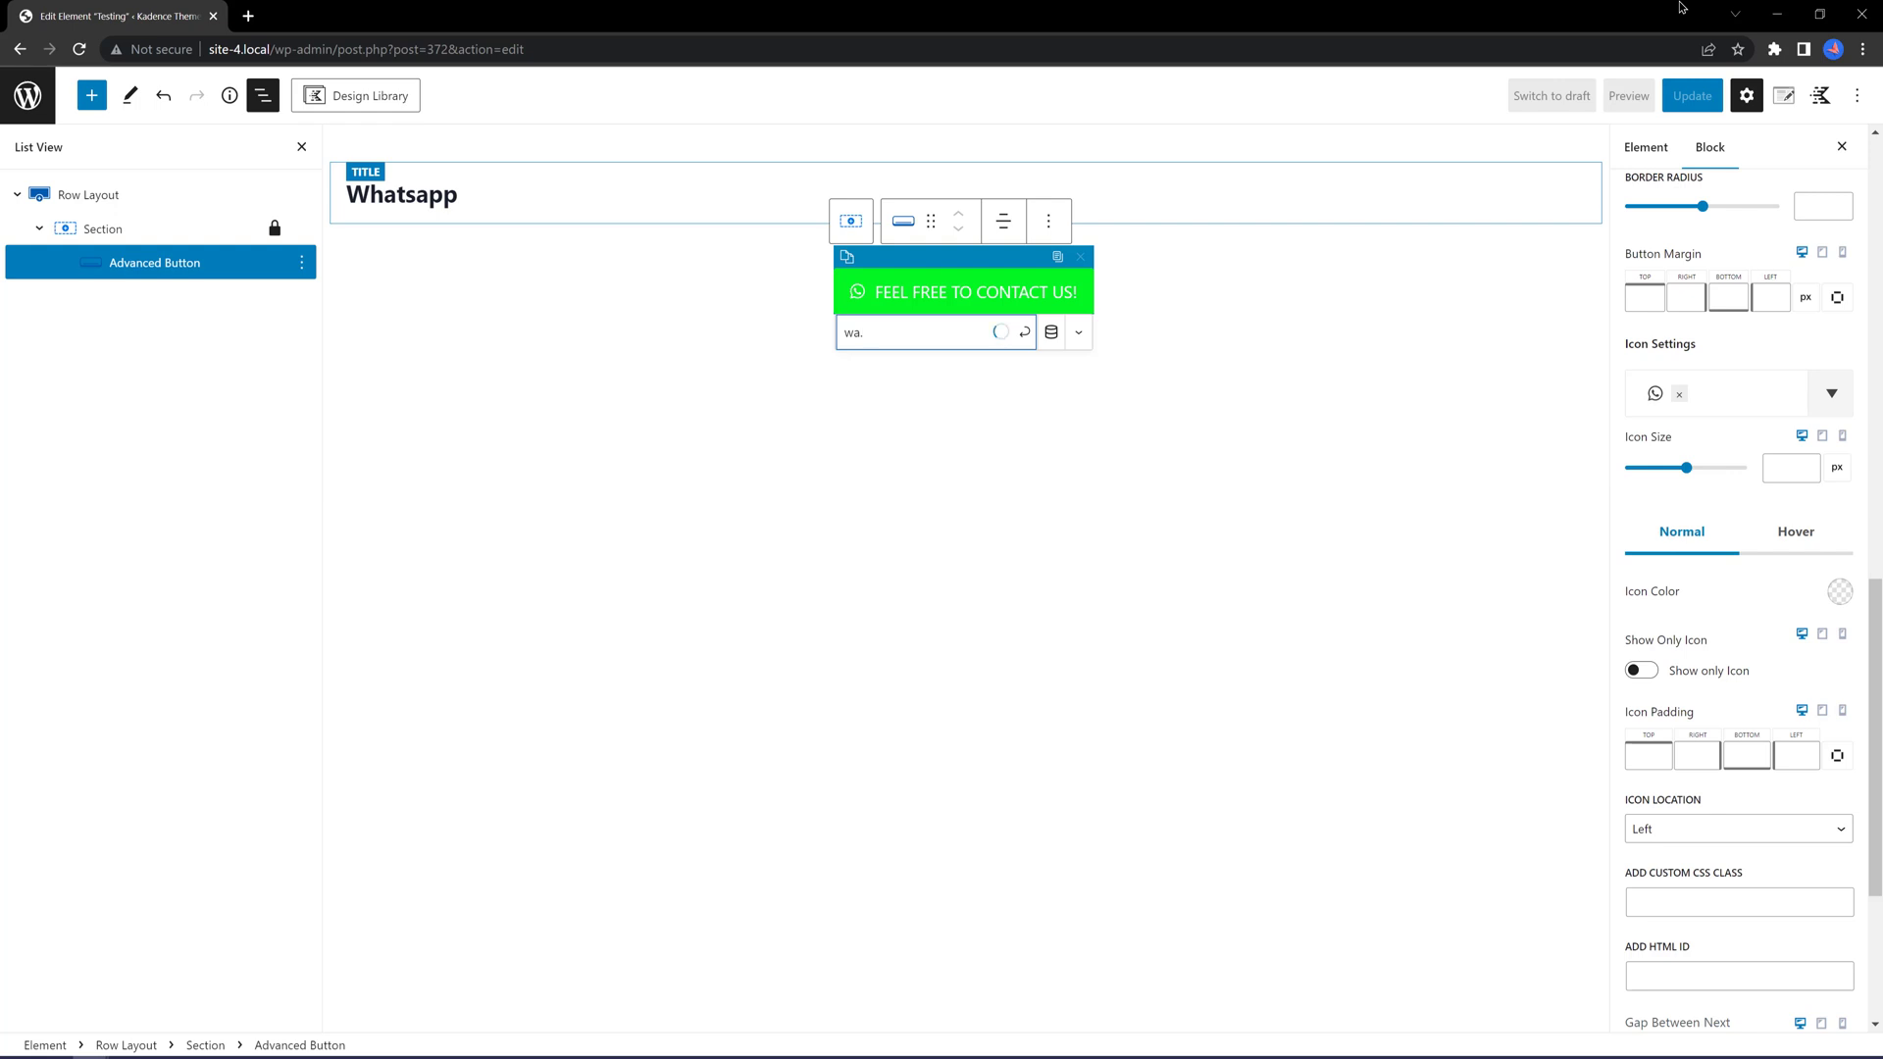
text(me/123456789)
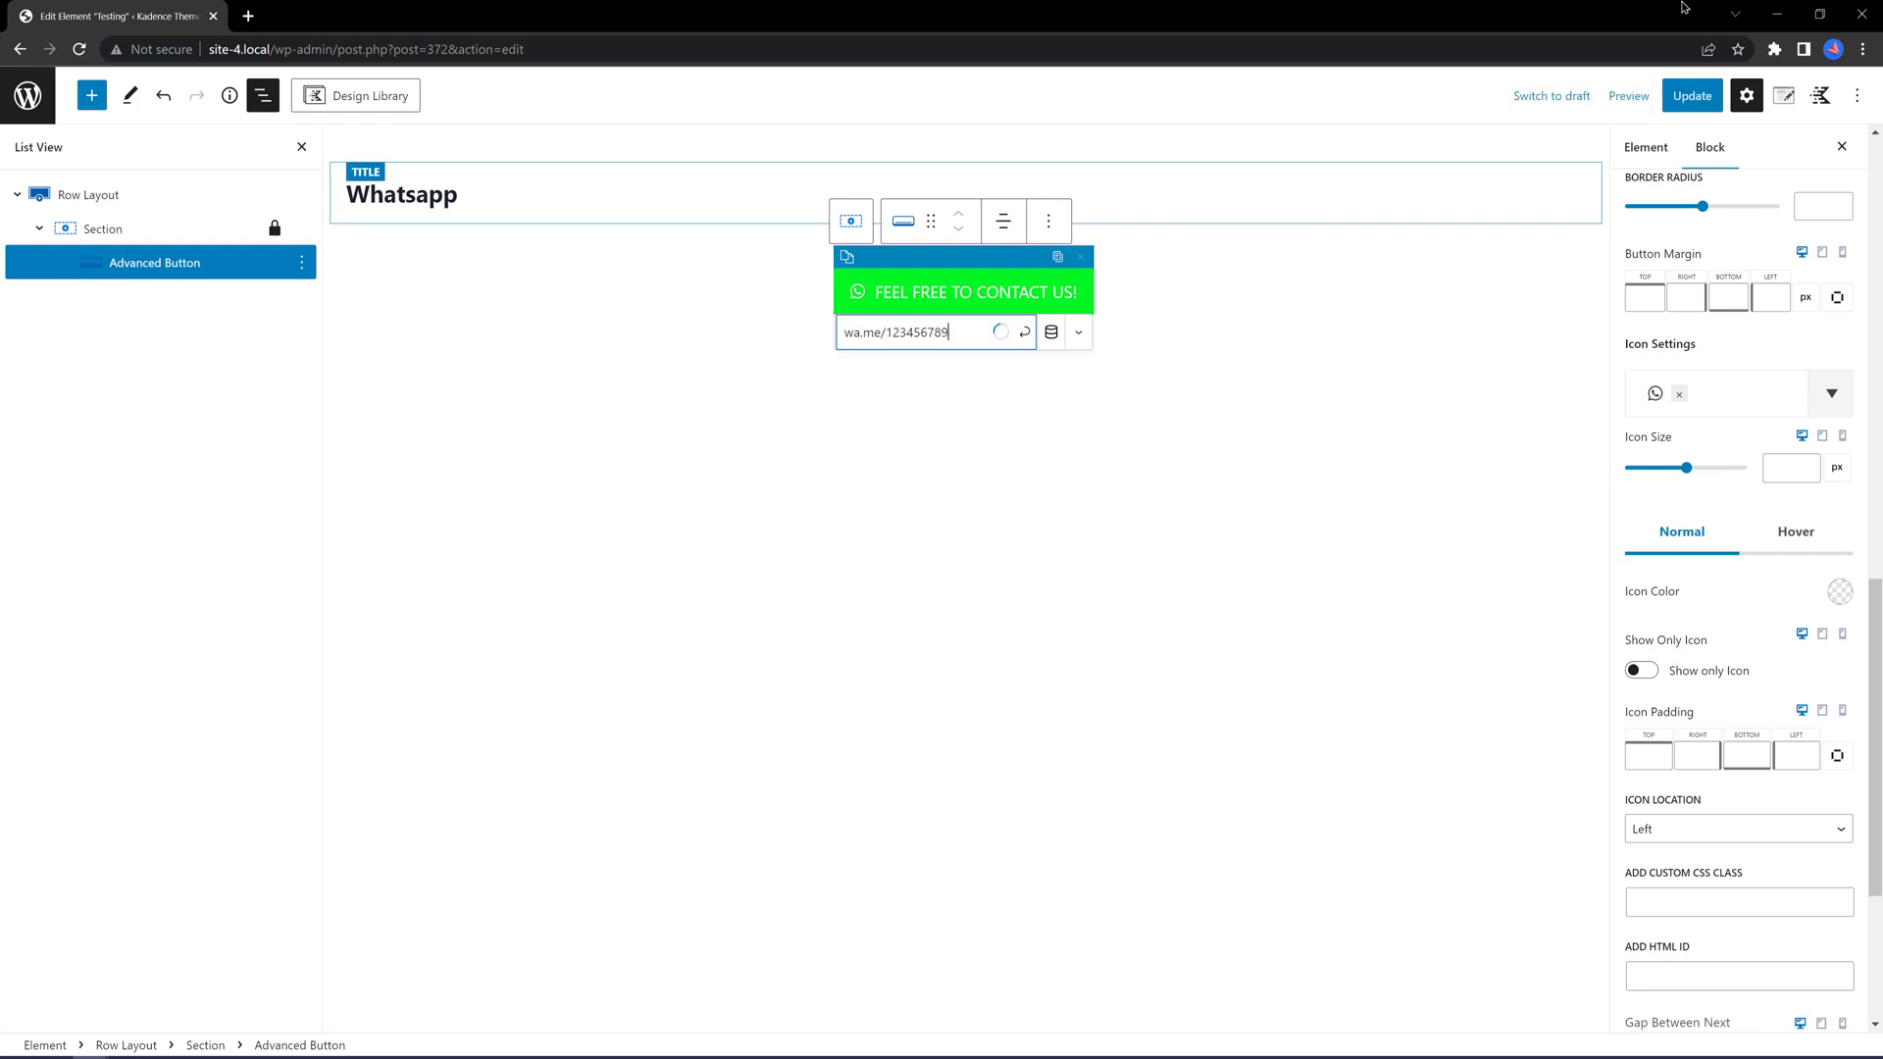
click(1022, 332)
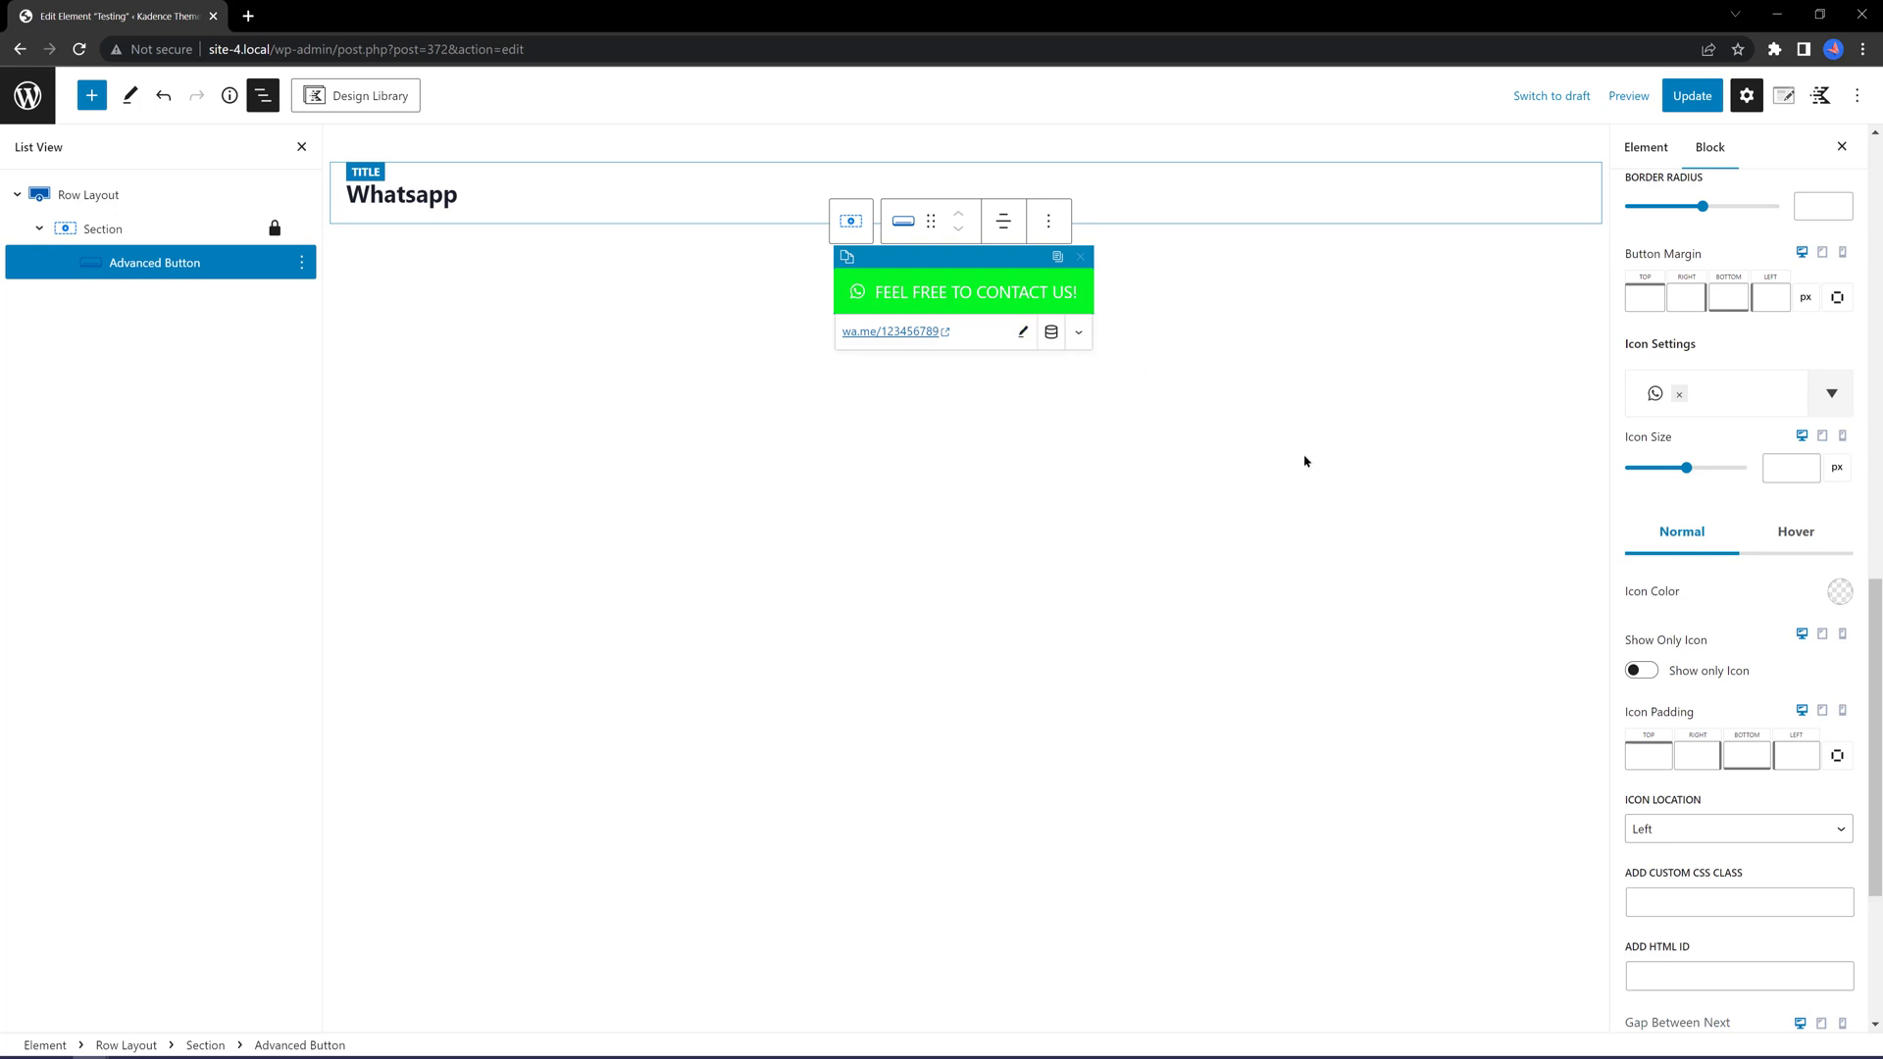
click(1708, 101)
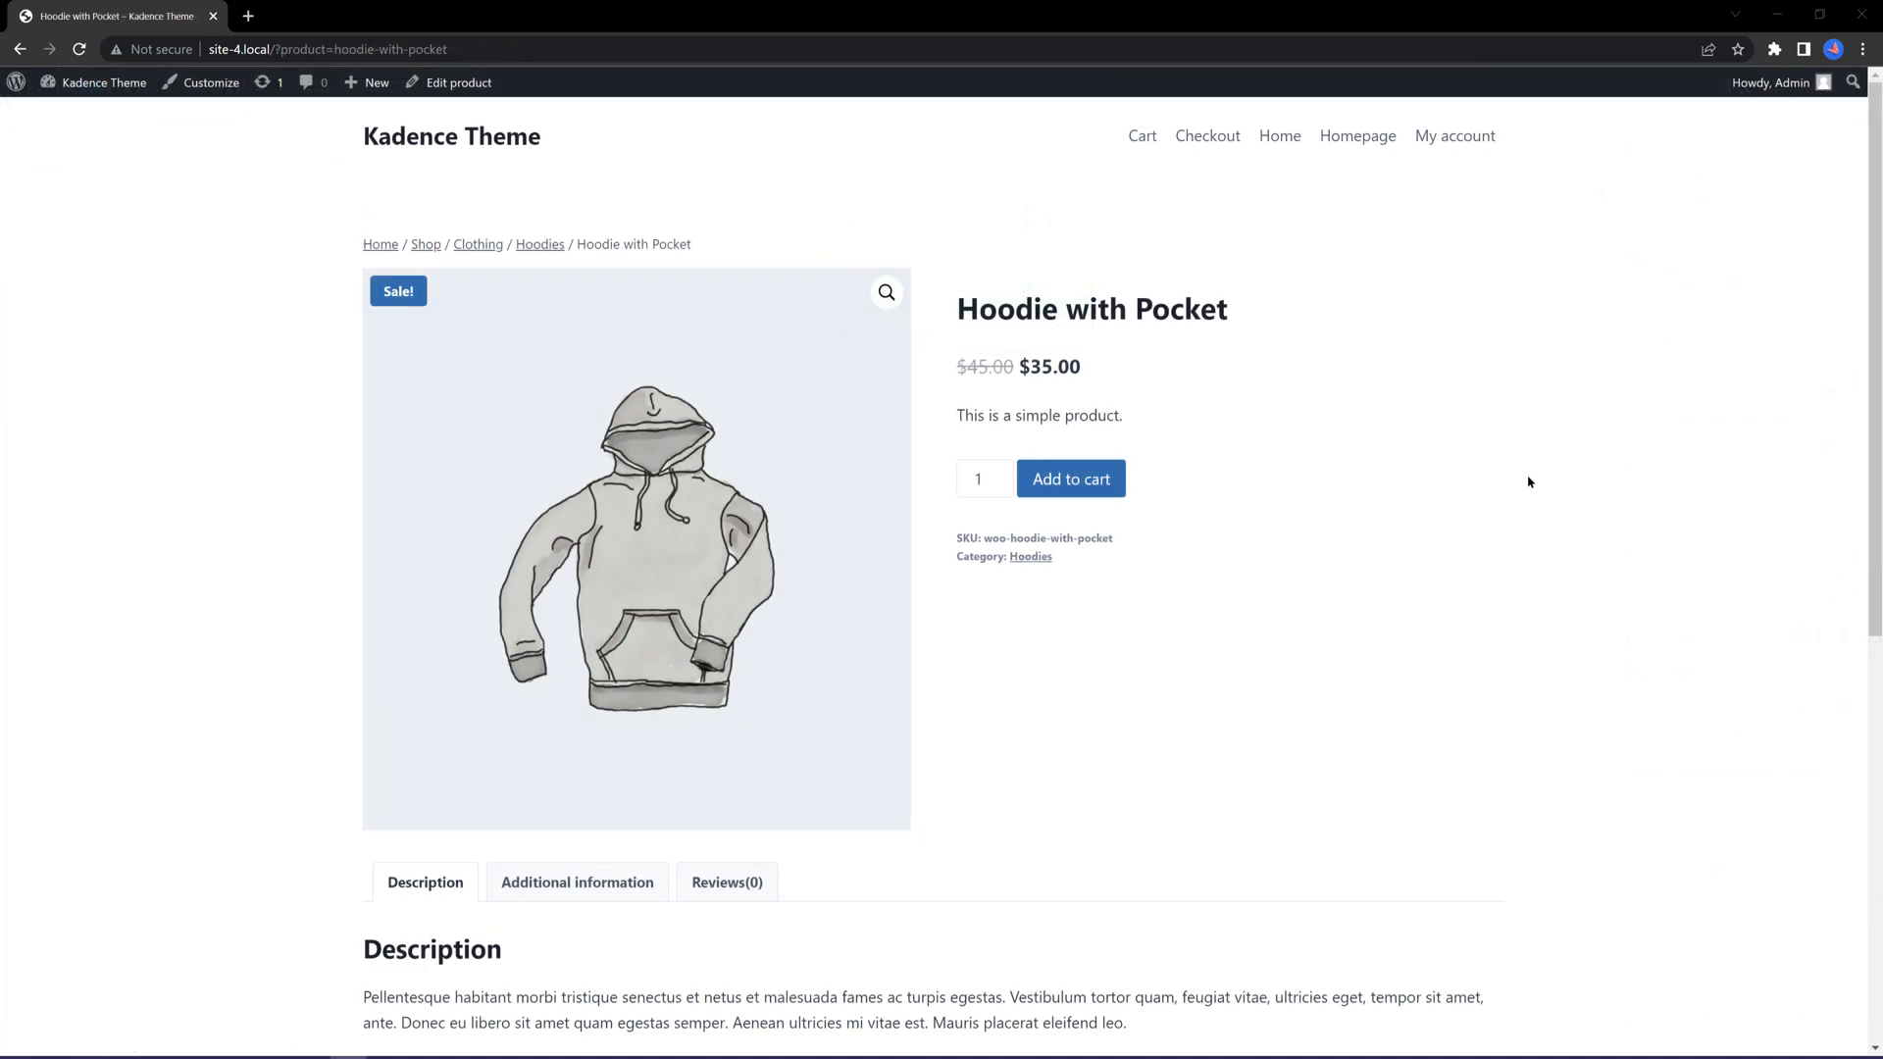
Scroll to the footer of the Hoodie with Pocket page and test the green FEEL FREE TO CONTACT US! link
scroll(1662, 473, down, 2)
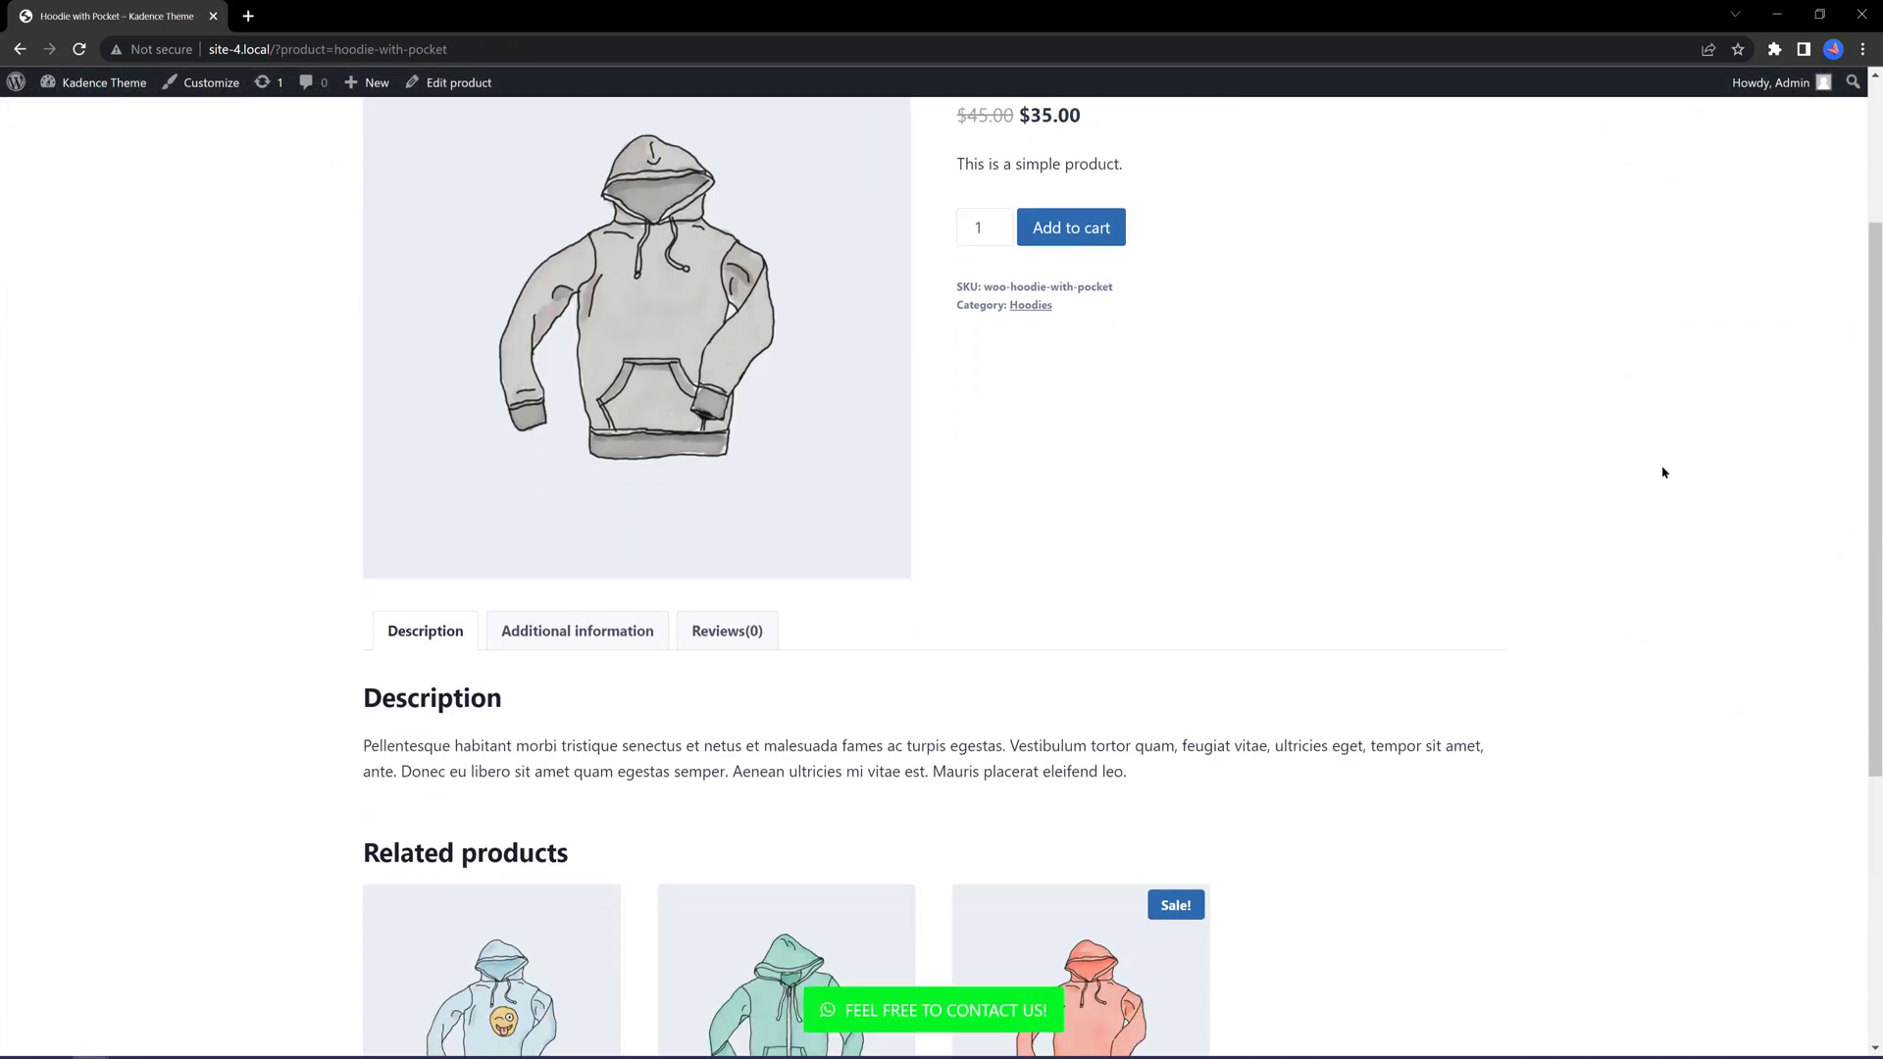
scroll(1662, 473, down, 3)
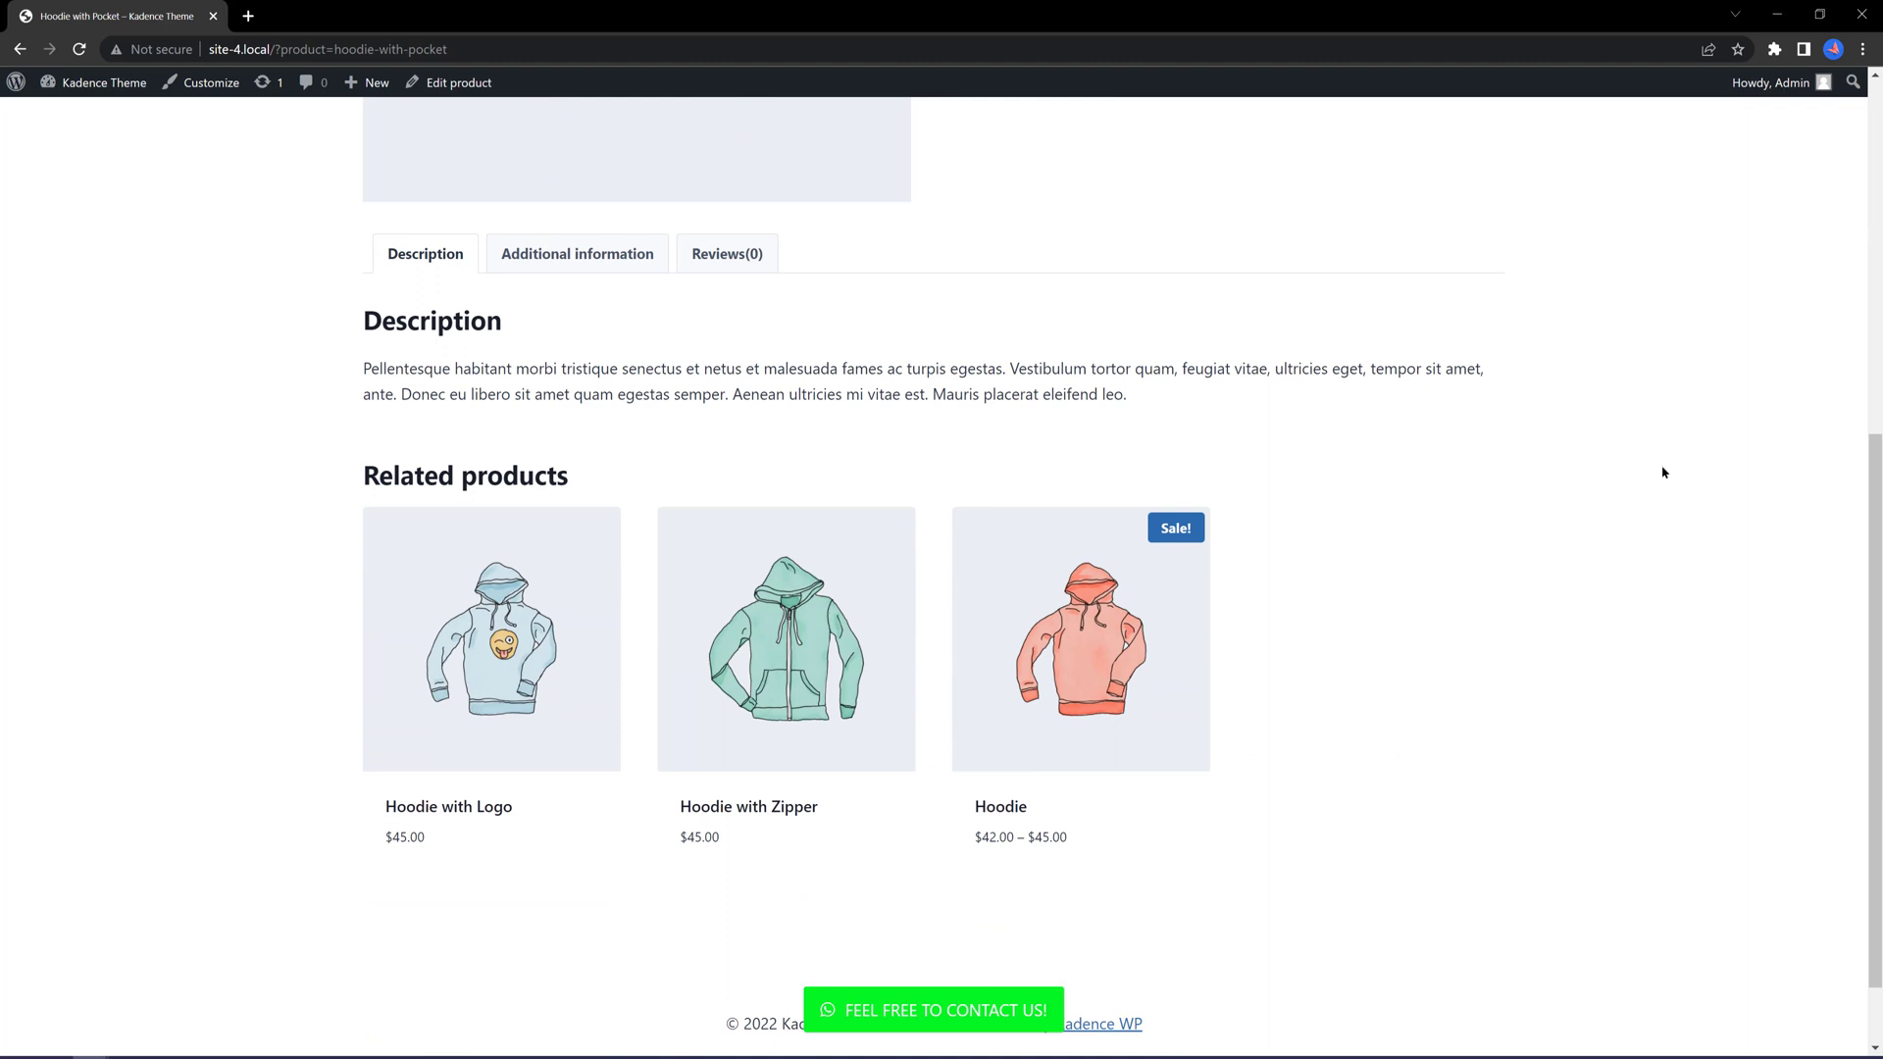
scroll(1662, 473, down, 1)
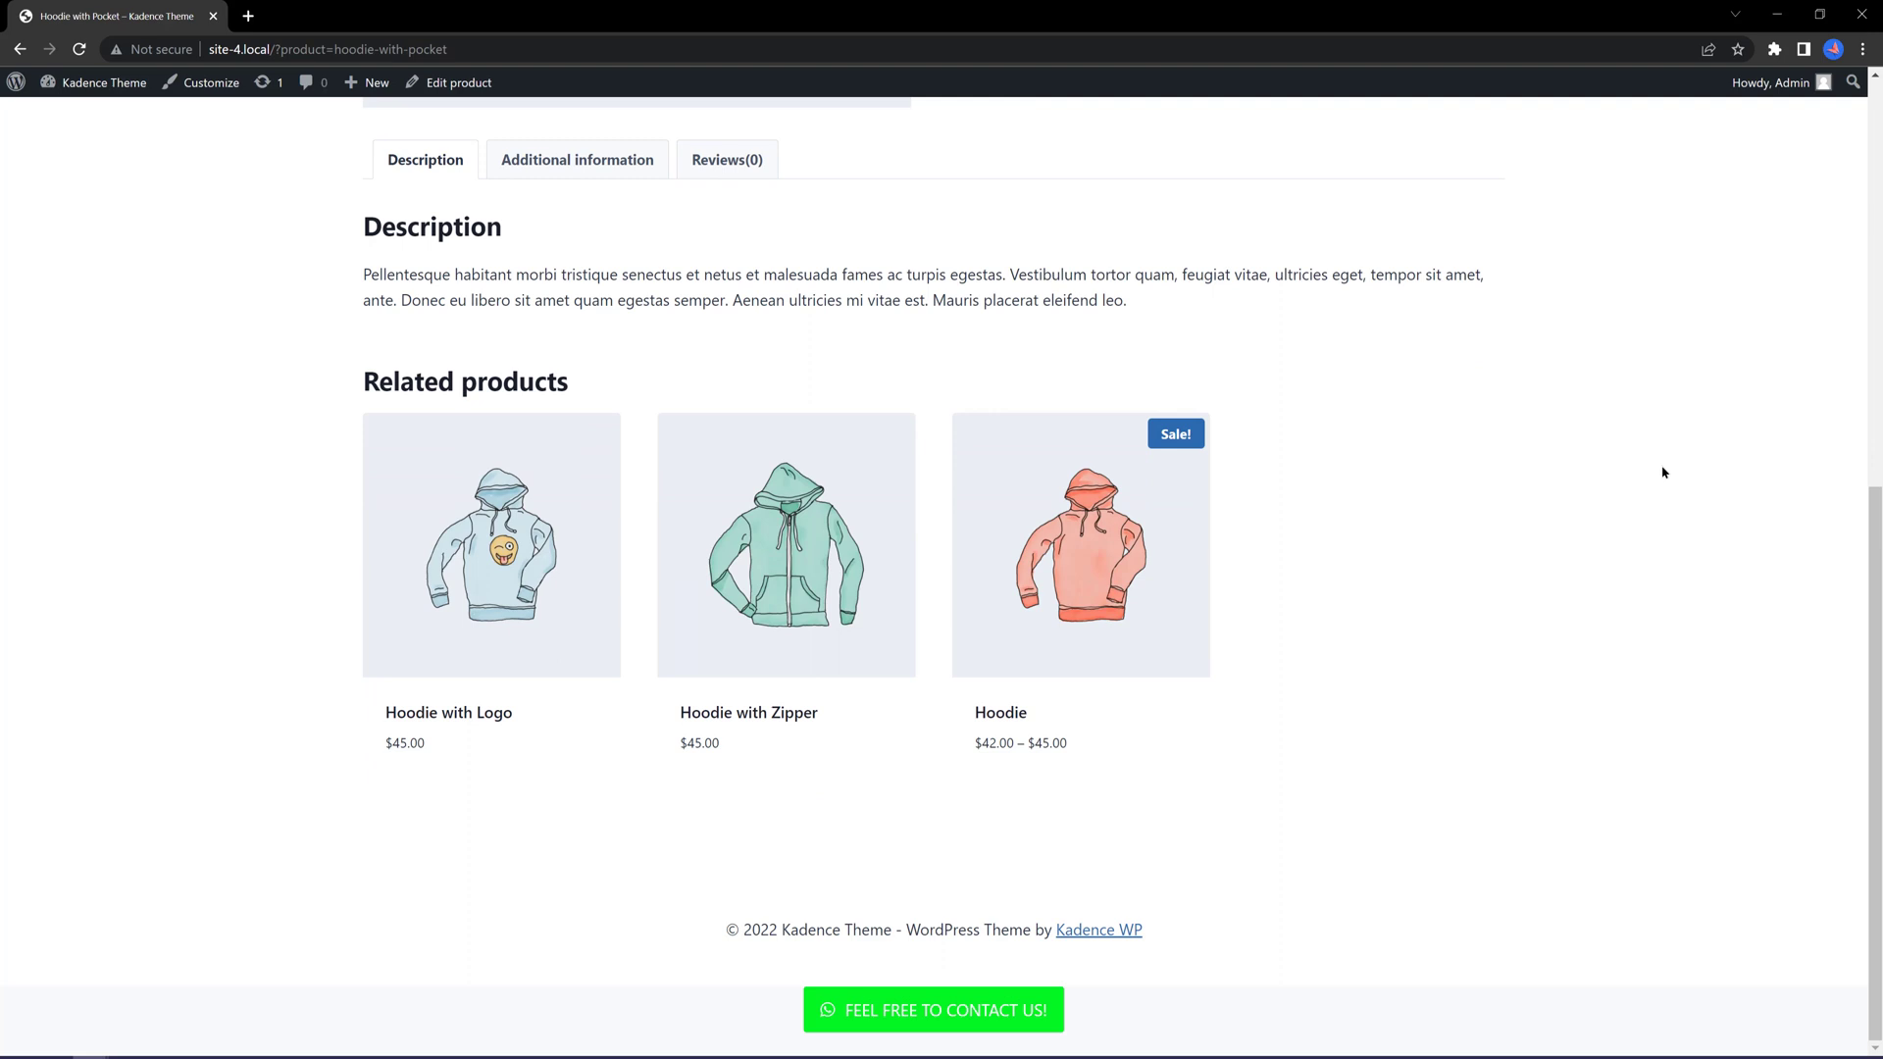
click(989, 1020)
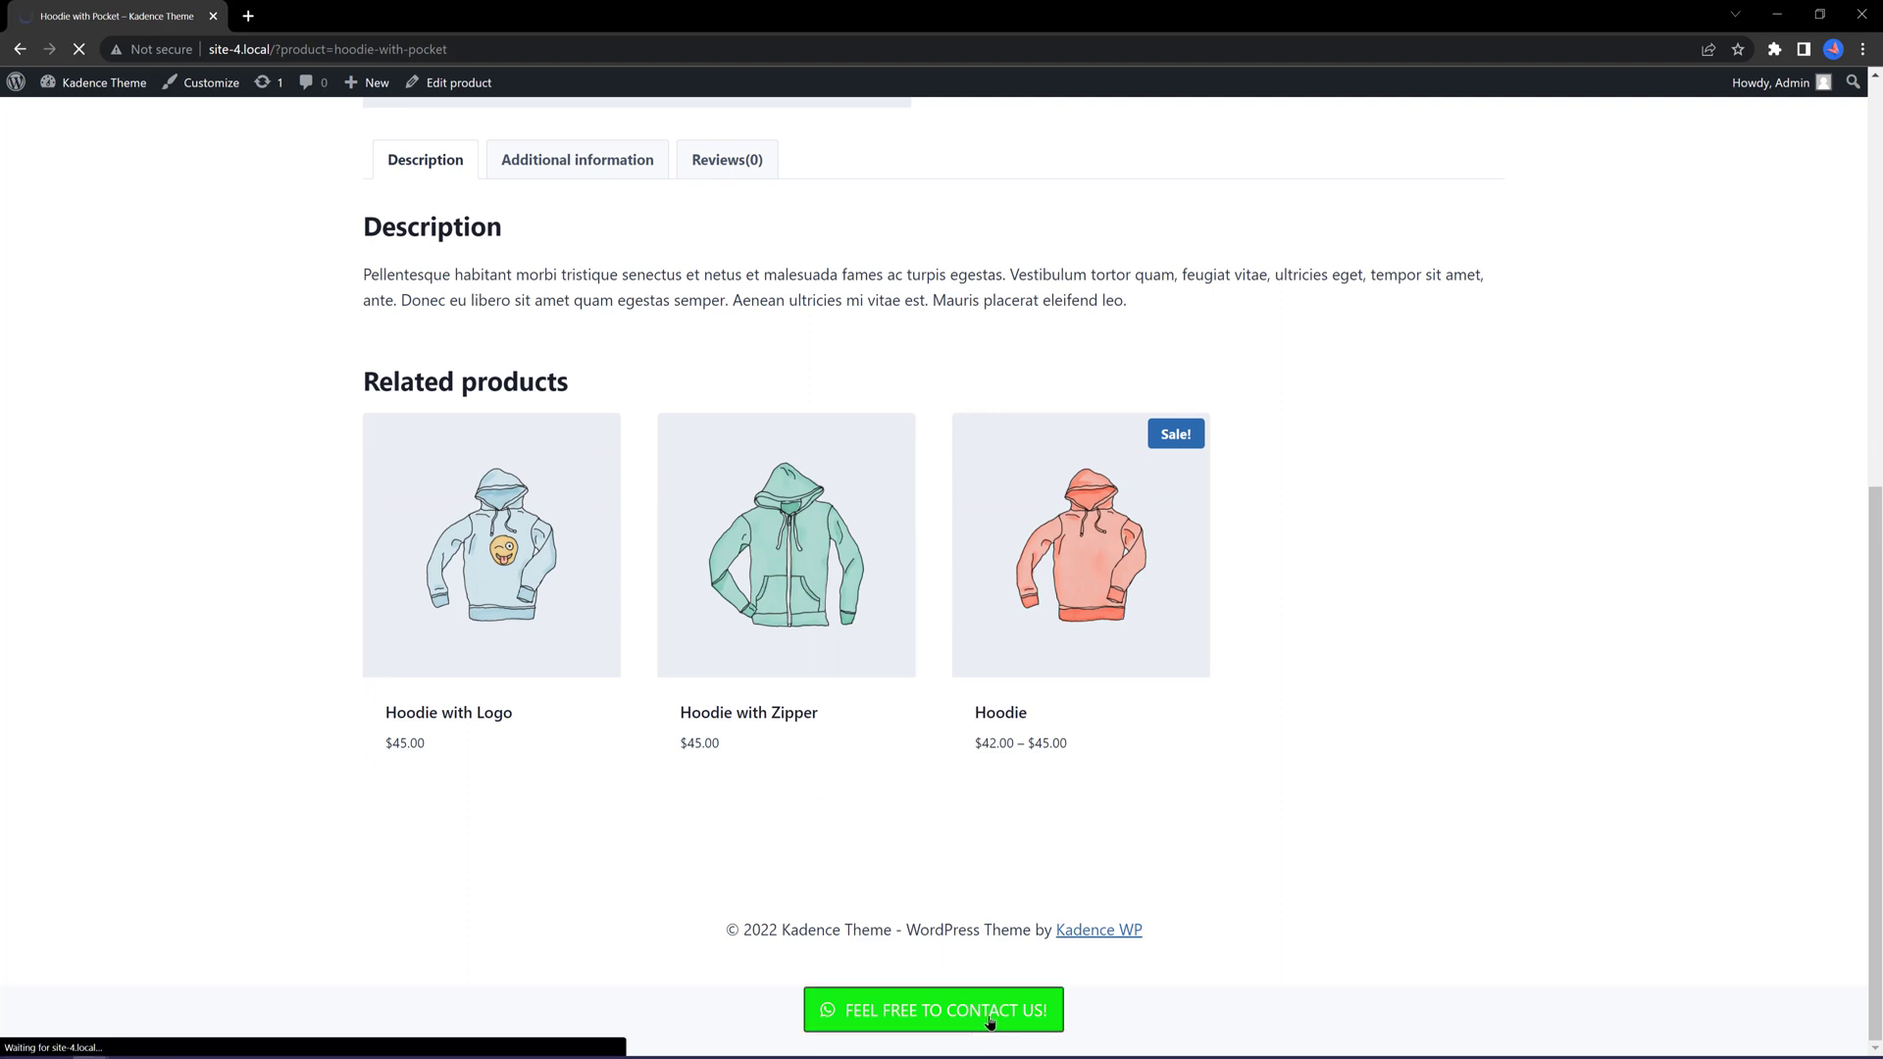